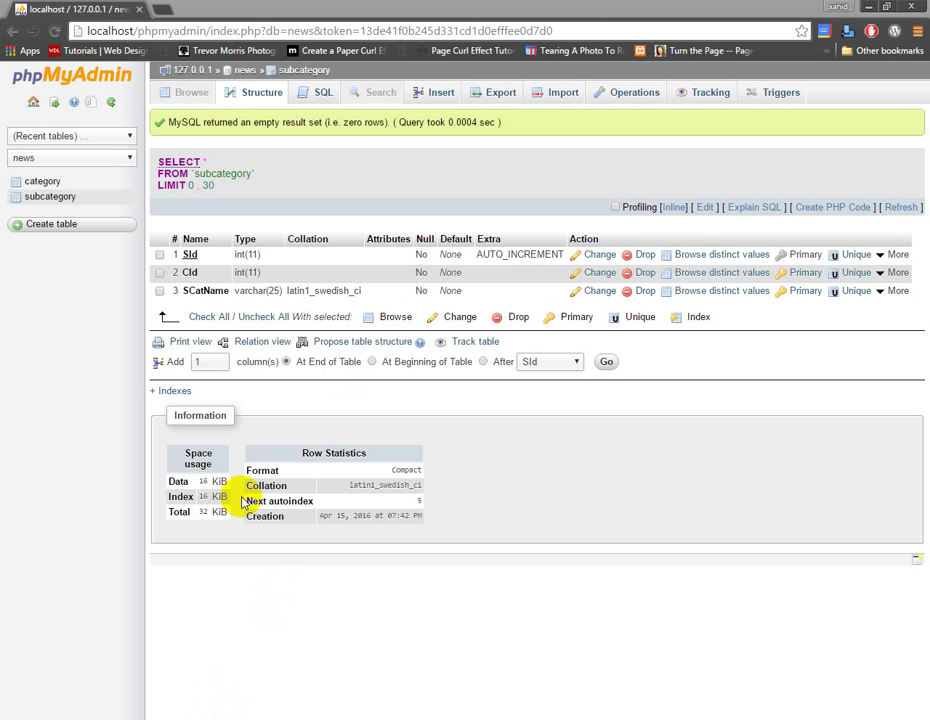
Open the Create table form for the news database and focus its table name field
click(40, 228)
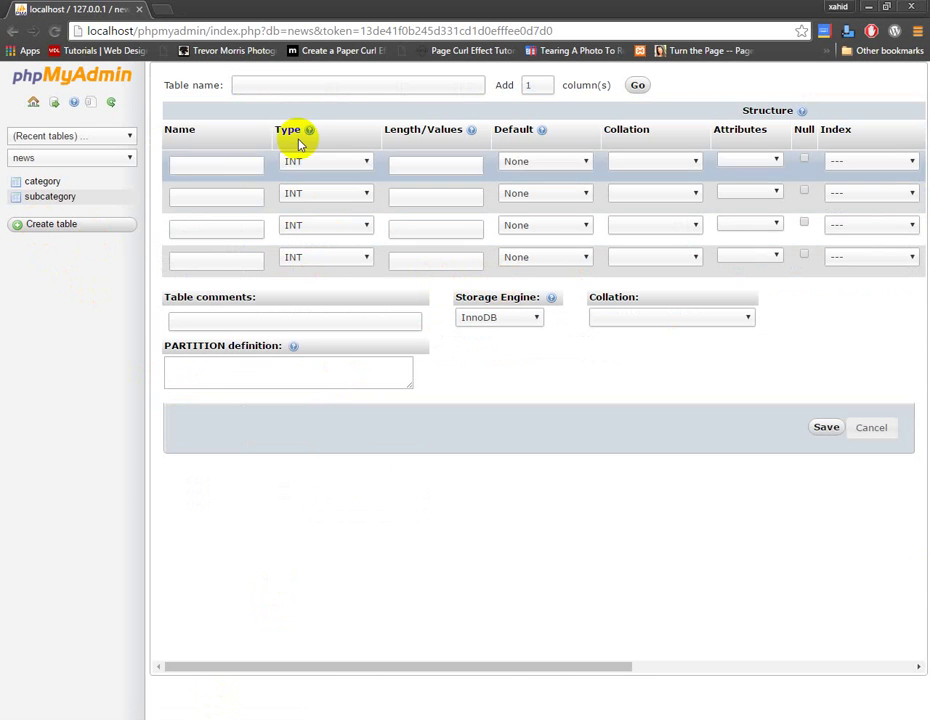
click(308, 86)
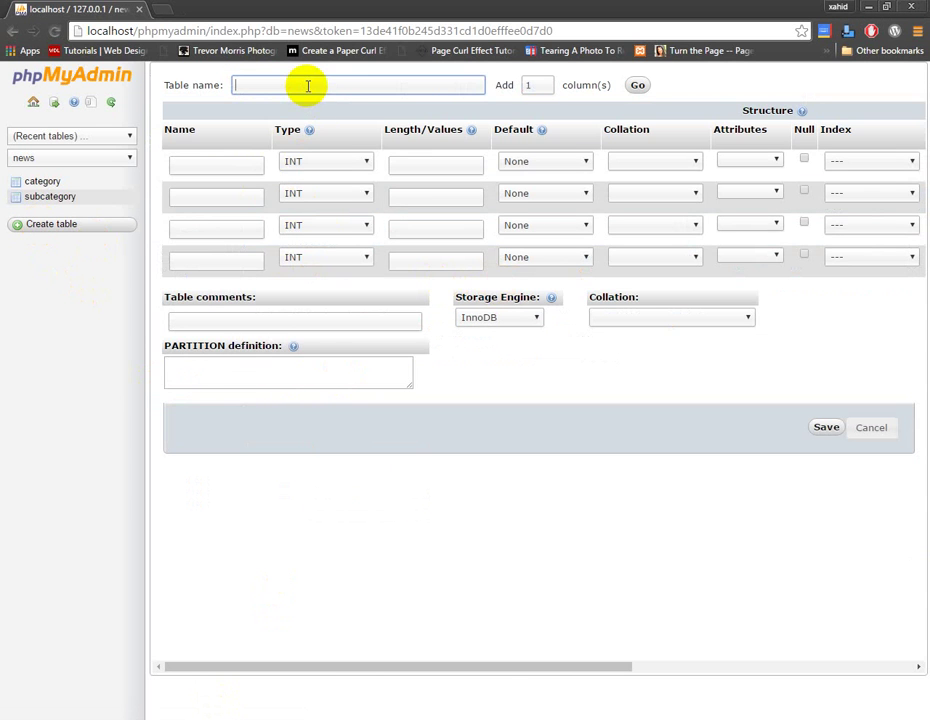
Name the table Video with first columns VId and SId, keeping SId as INT
text(Video)
click(225, 166)
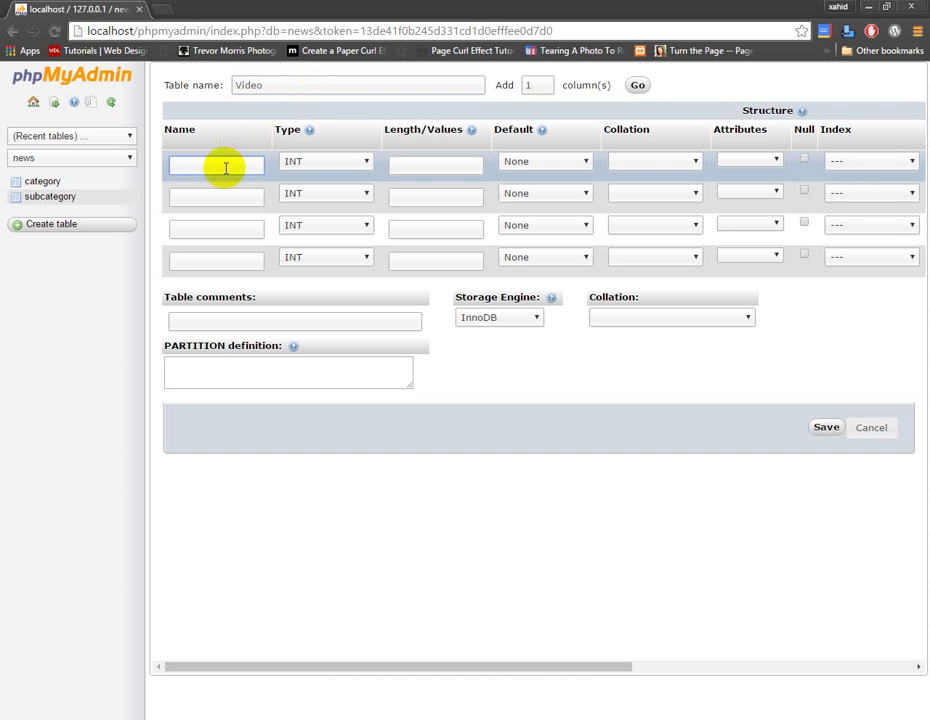
text(VId)
click(245, 199)
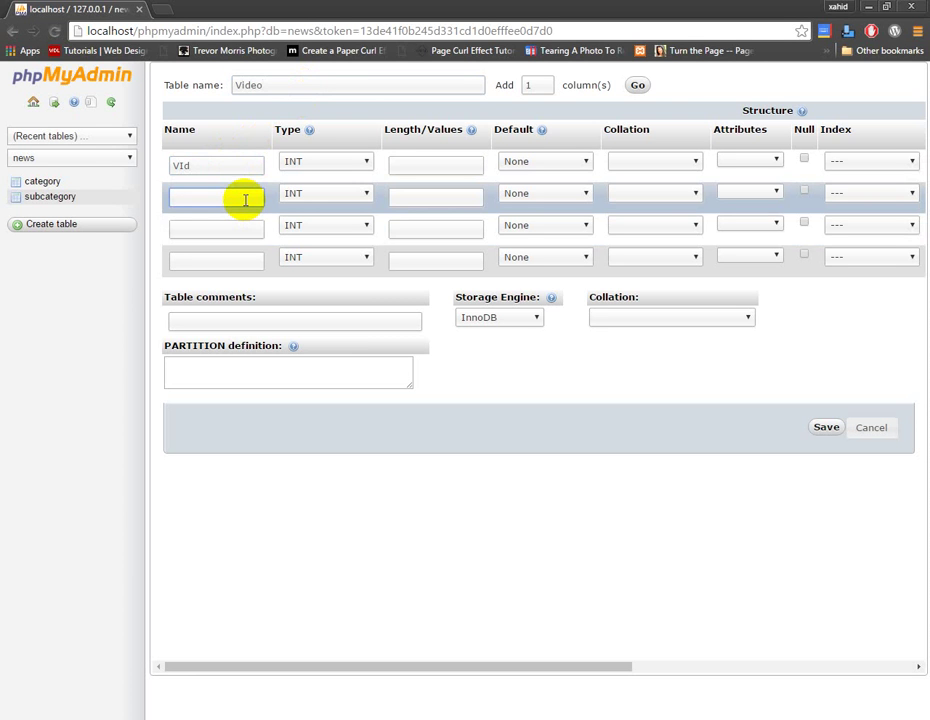
text(SCId)
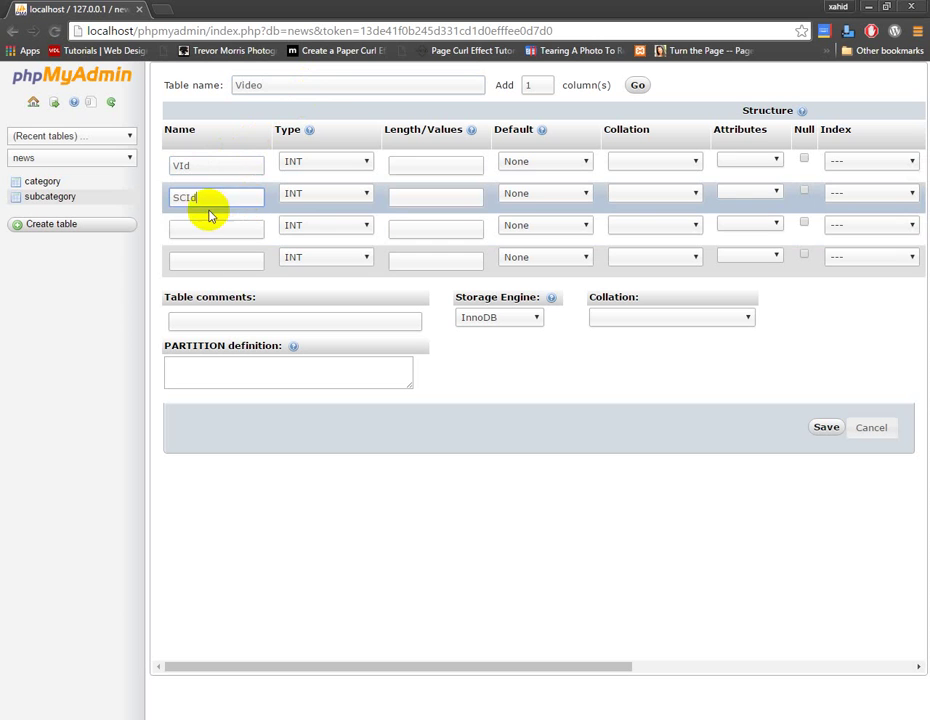
click(184, 198)
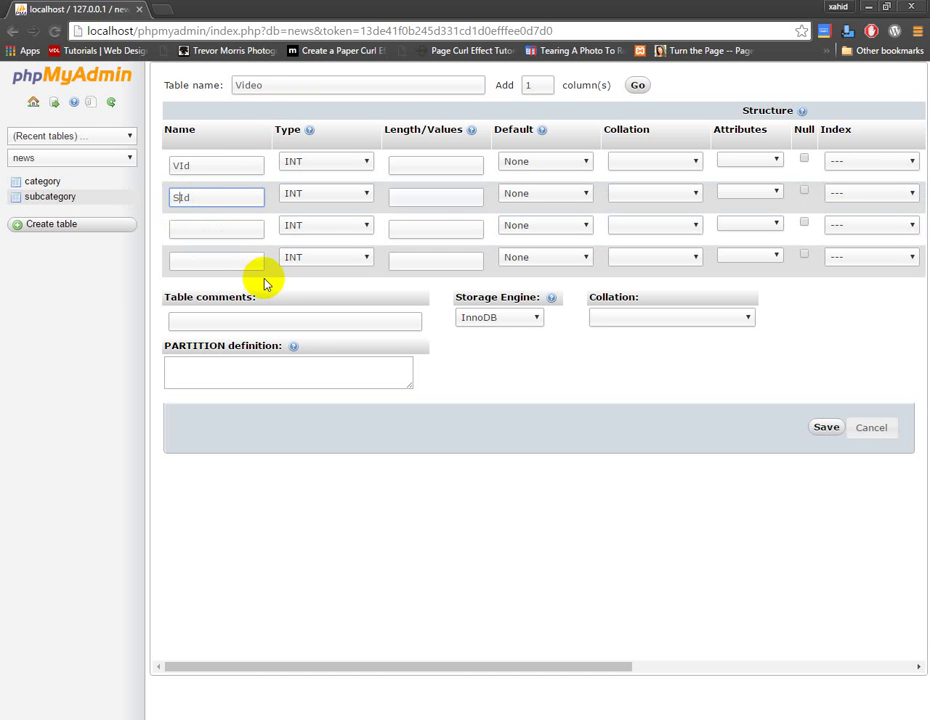
key(BackSpace)
click(357, 191)
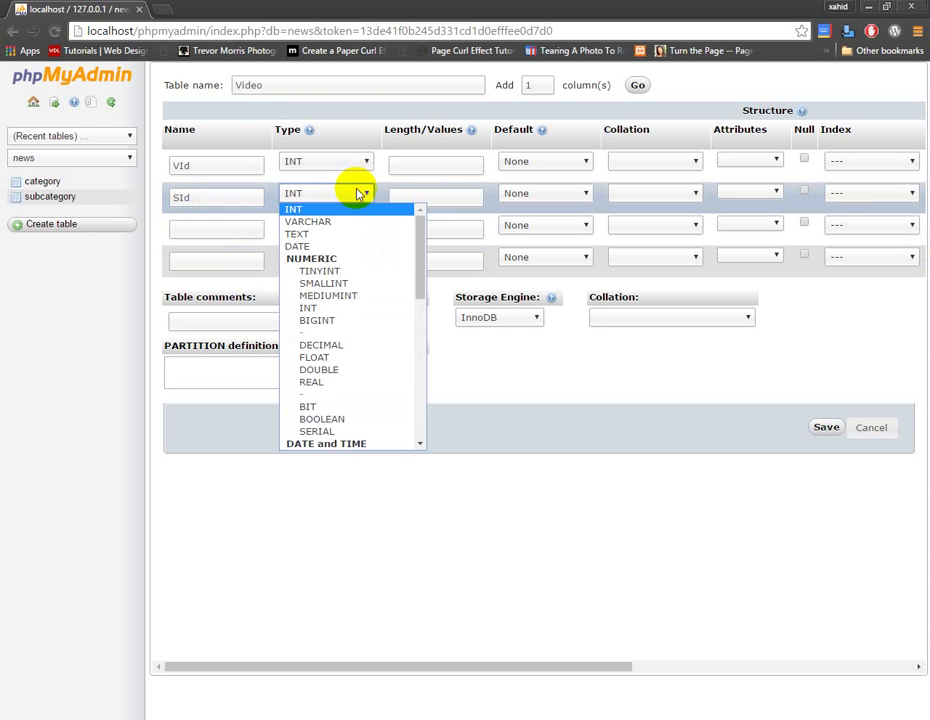
click(342, 210)
Name the third and fourth columns Title and TitlaeImage
click(201, 232)
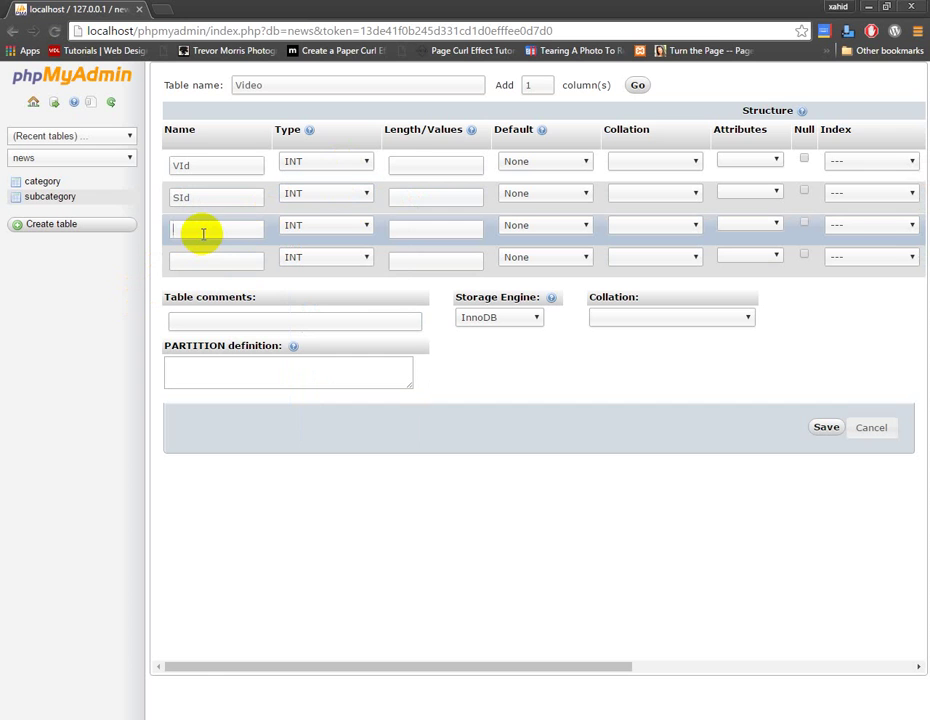
text(V)
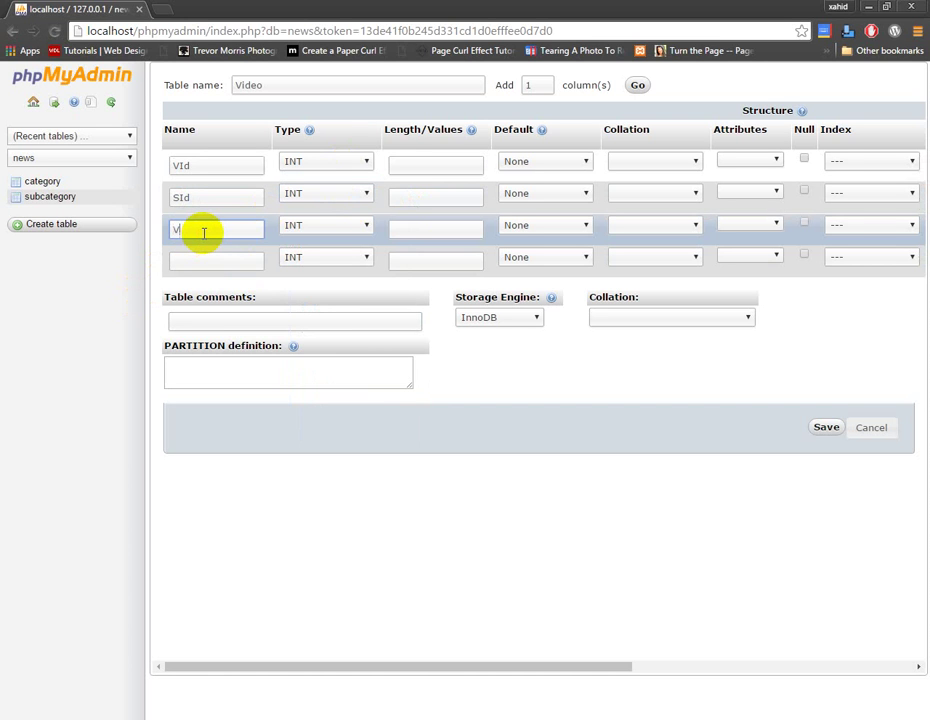
key(BackSpace)
text(Title)
click(242, 265)
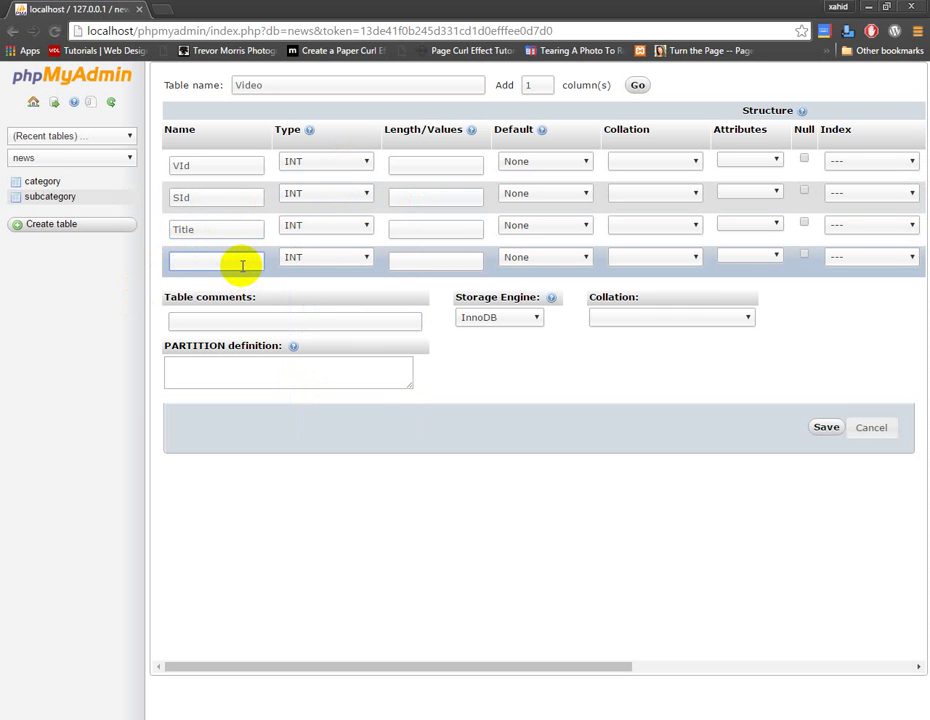
text(Titl)
text(lae)
text(Image)
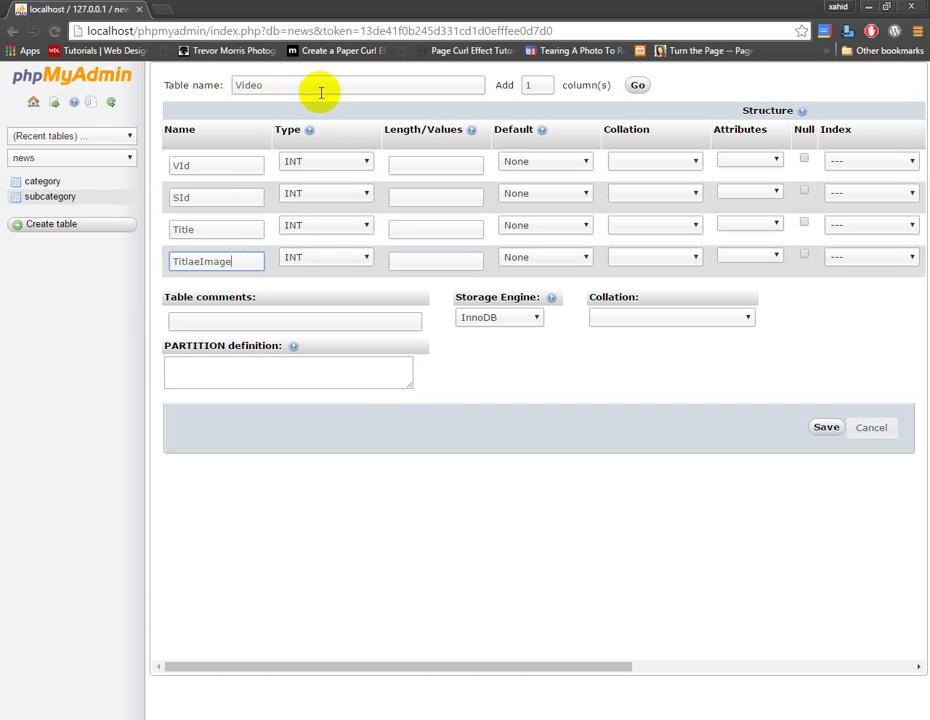
Add 5 more column rows and name them Description, Link and DateTime
double_click(520, 84)
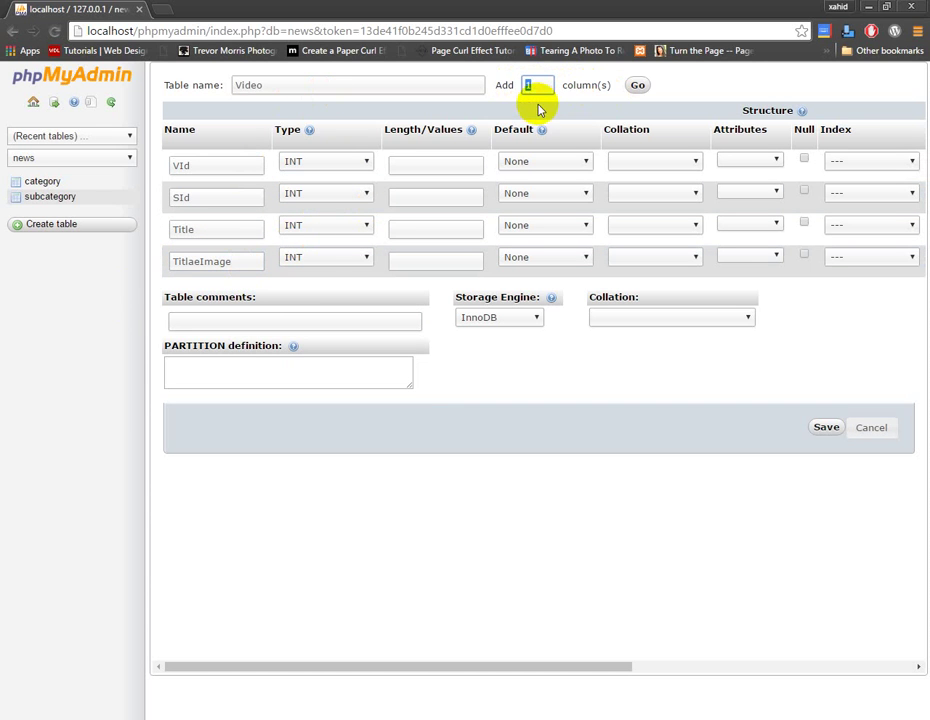
text(5)
click(641, 86)
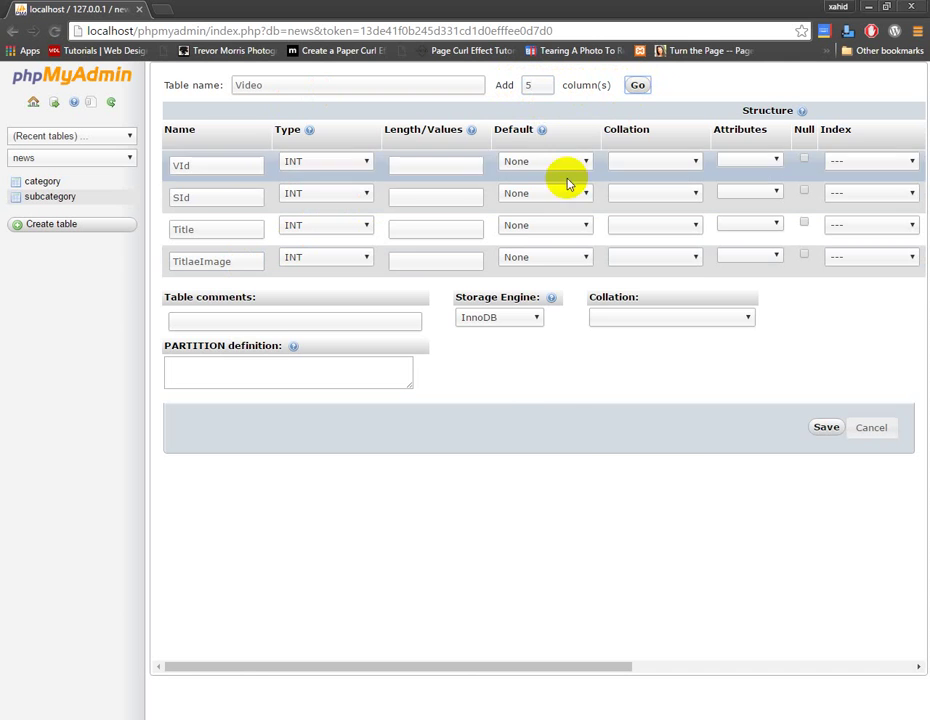
click(222, 293)
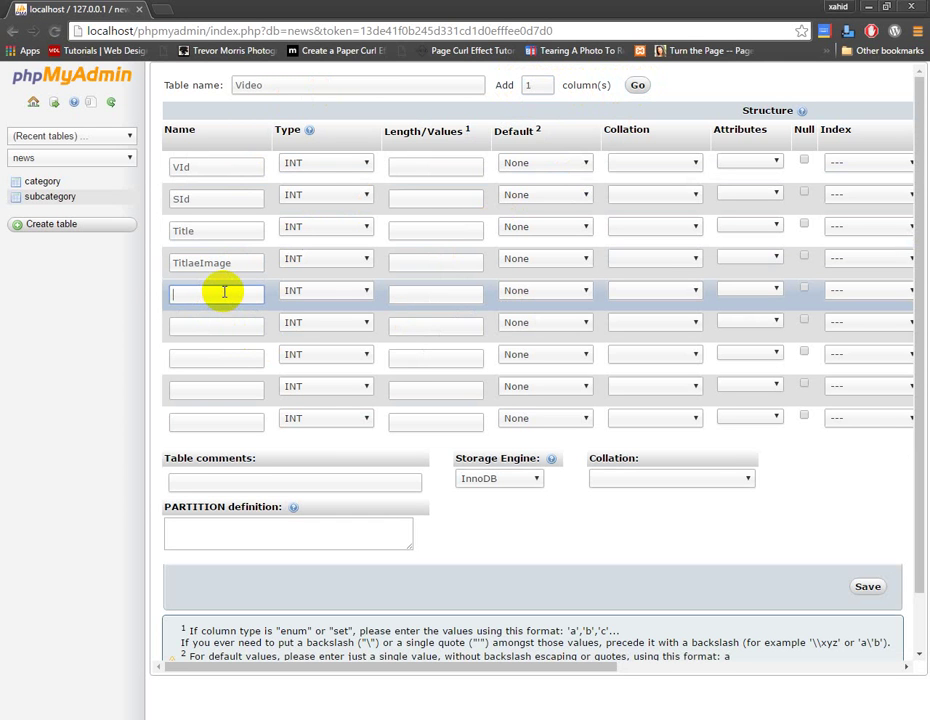
text(Description)
click(235, 328)
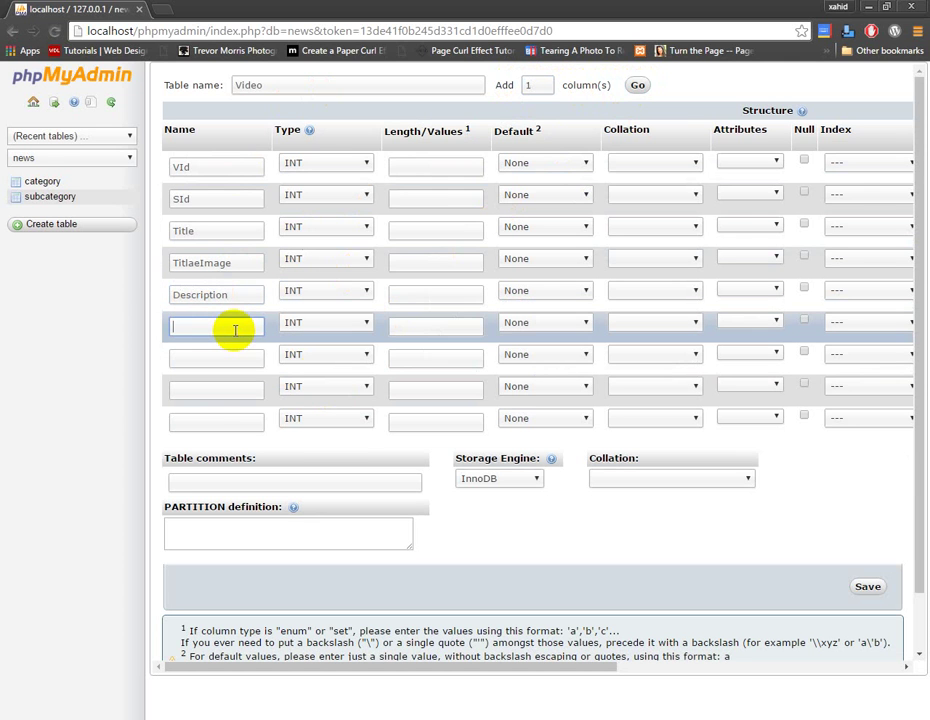
text(Link)
click(224, 356)
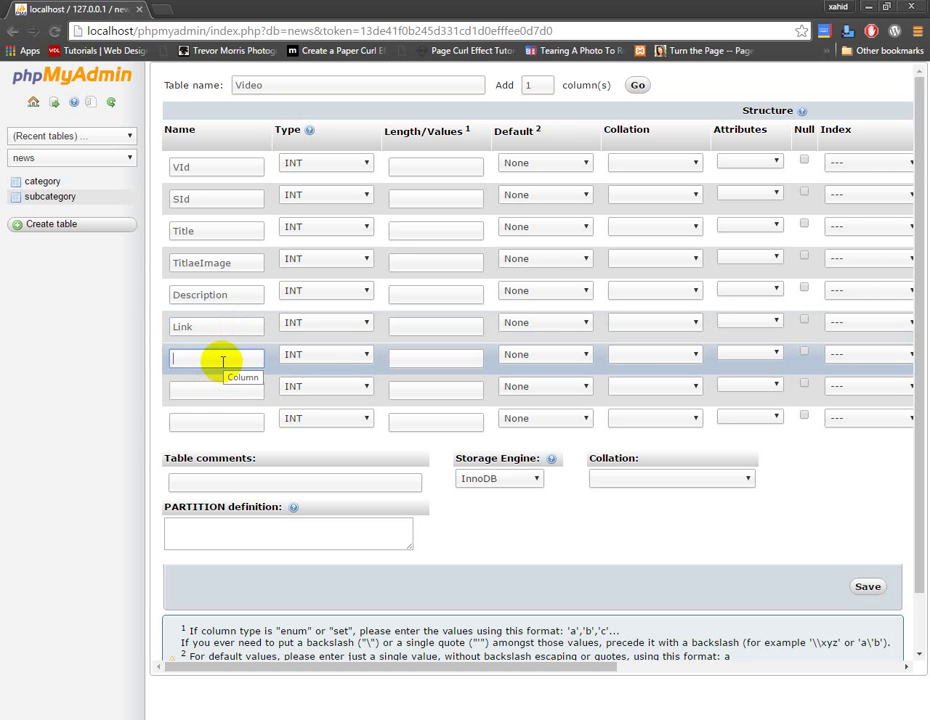
text(Dat)
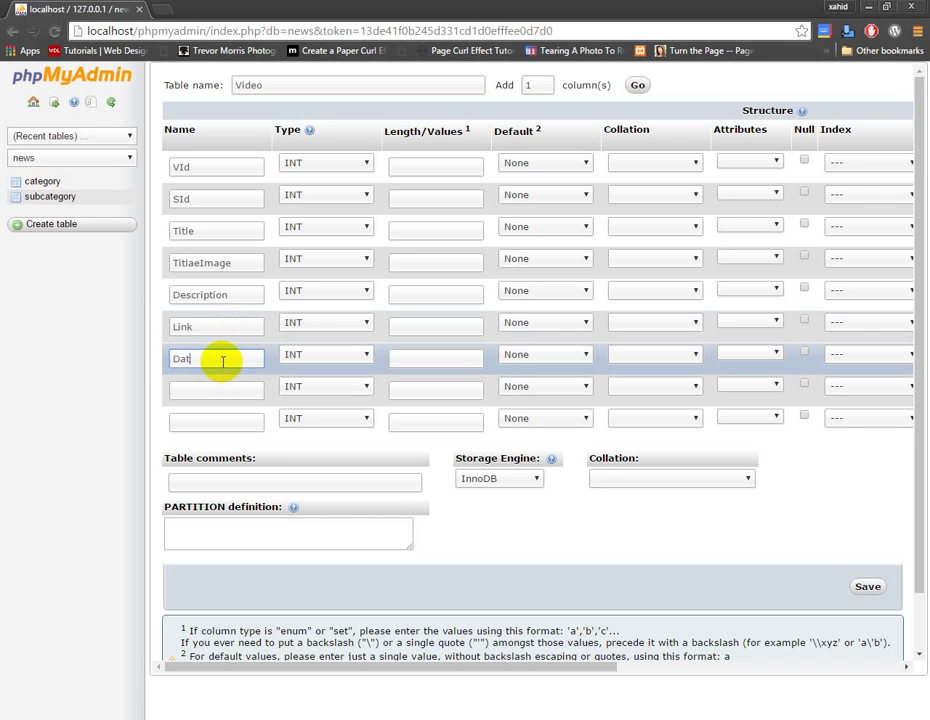
text(eTime)
Set Title, TitlaeImage, Description and Link to type VARCHAR
click(340, 232)
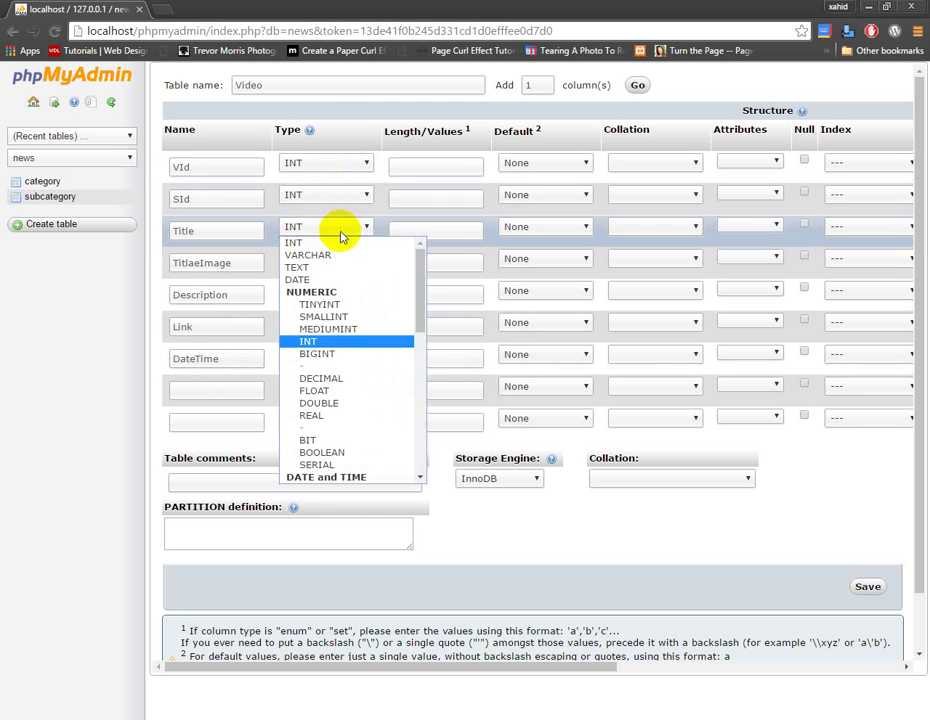
click(330, 255)
click(332, 259)
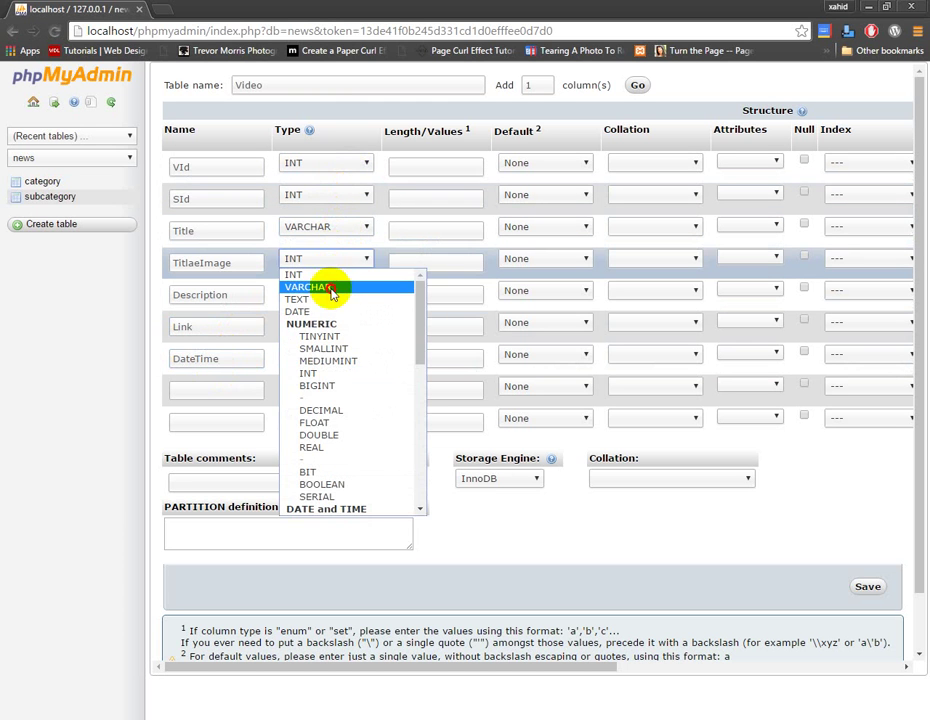
click(332, 290)
click(326, 292)
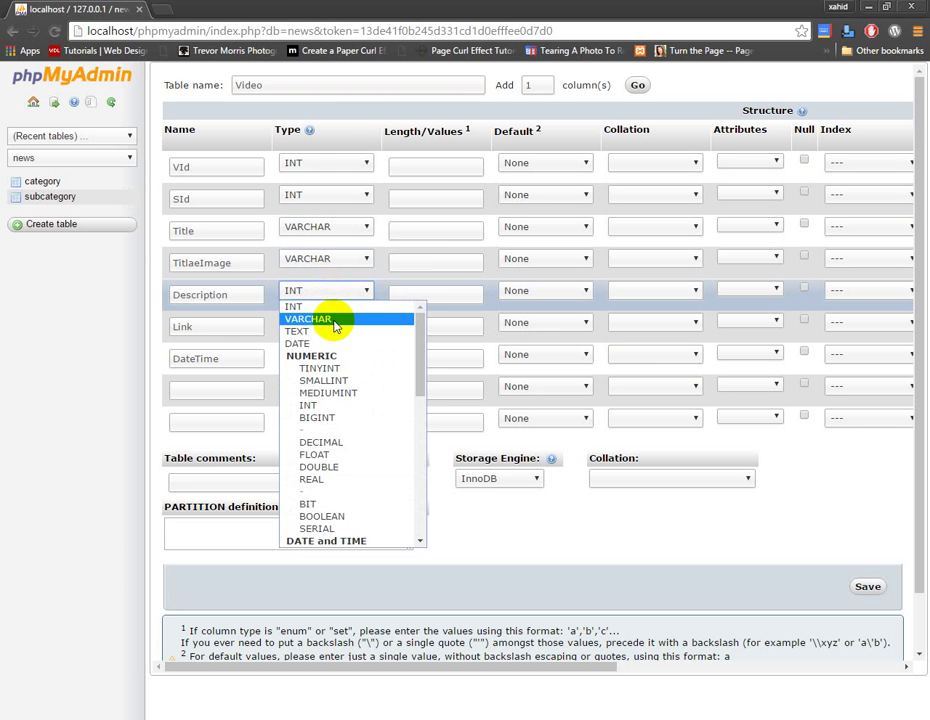
click(333, 321)
click(332, 320)
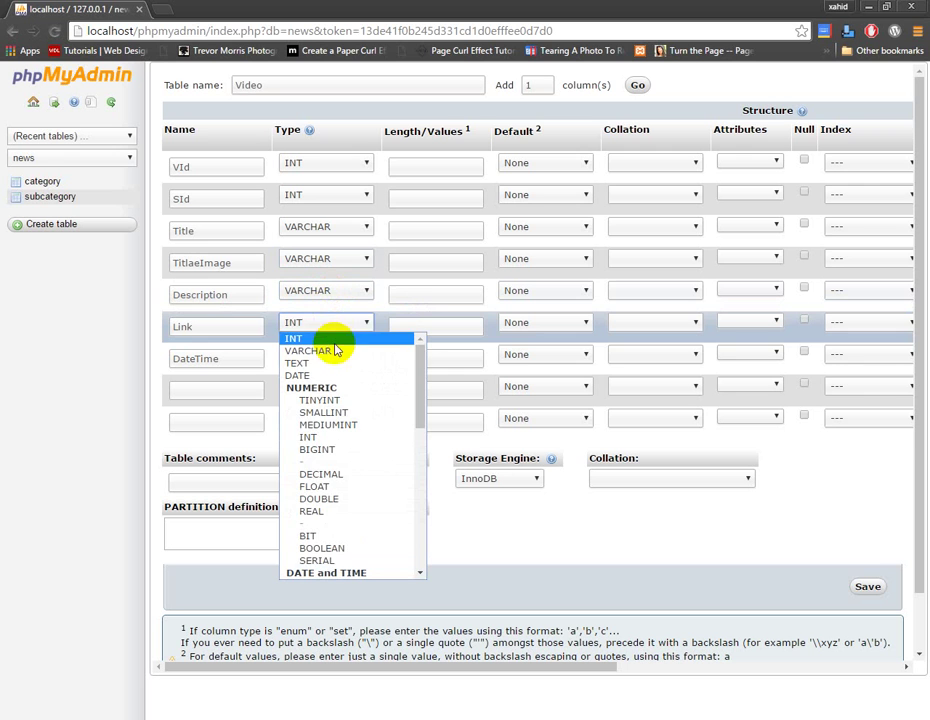
click(335, 352)
Set the DateTime column's type to TIMESTAMP
click(332, 357)
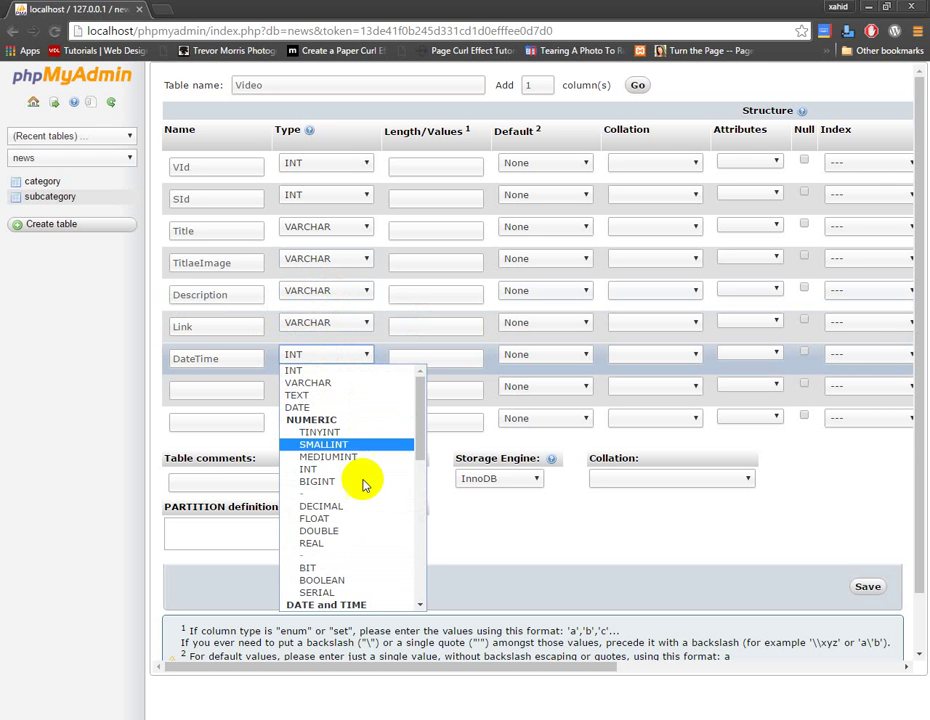
scroll(365, 517, down, 3)
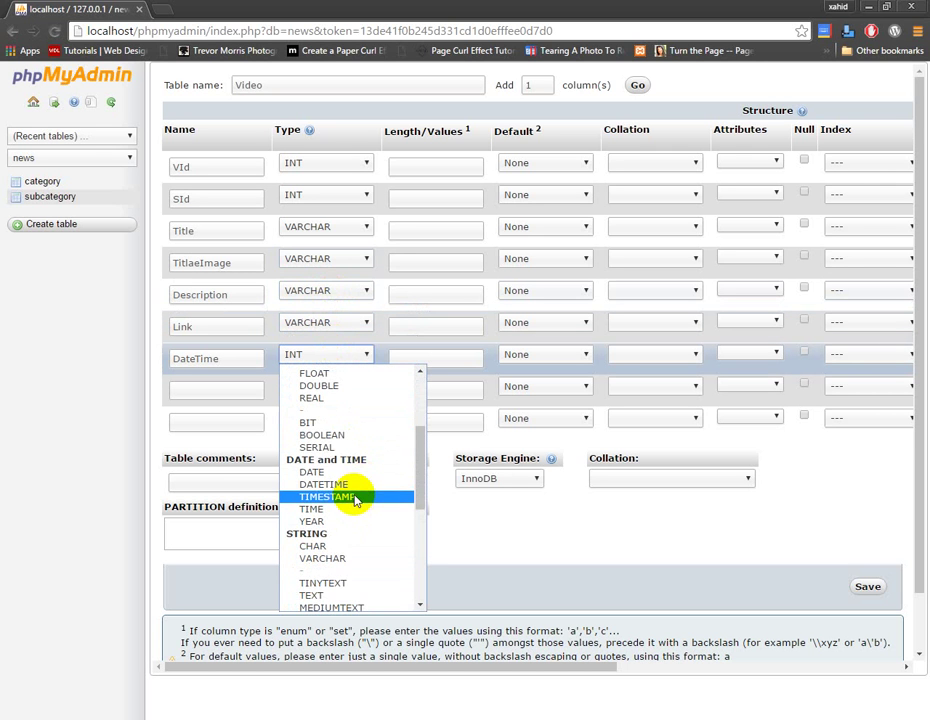
click(352, 497)
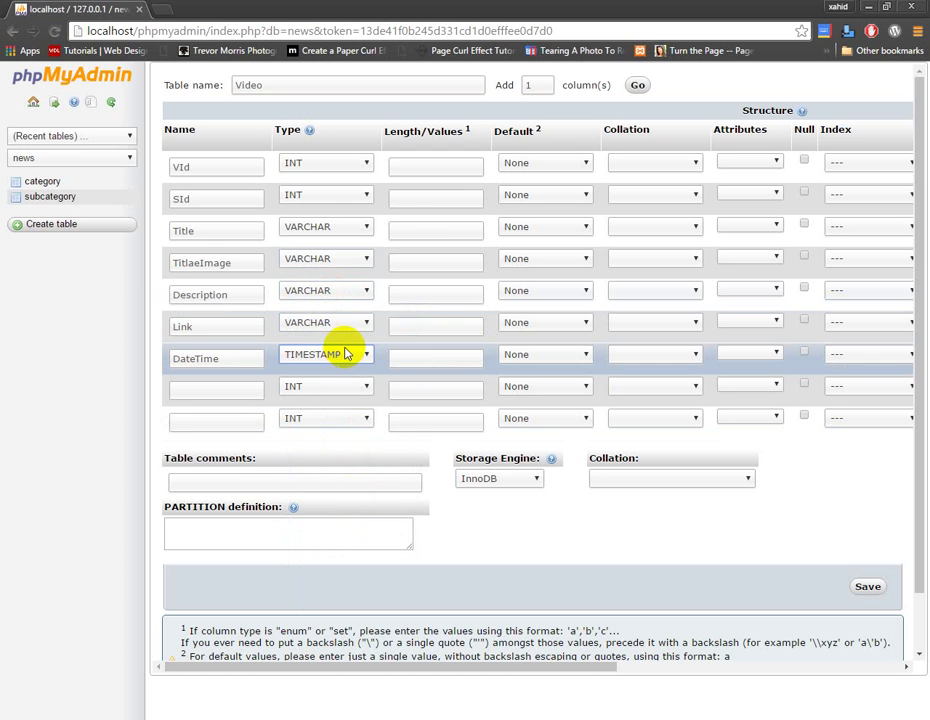
click(418, 169)
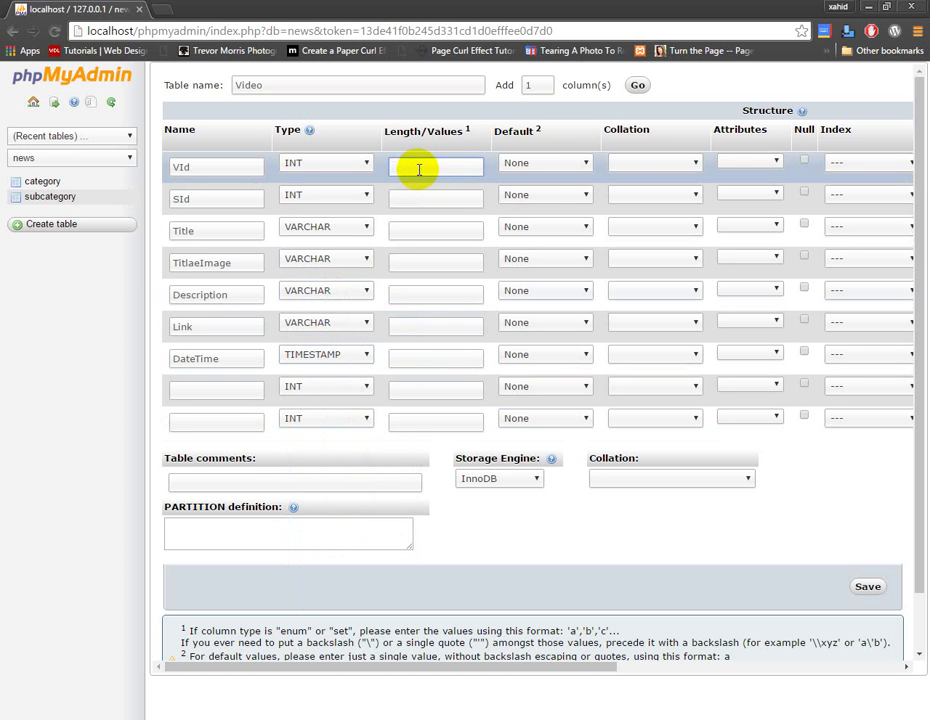
click(350, 357)
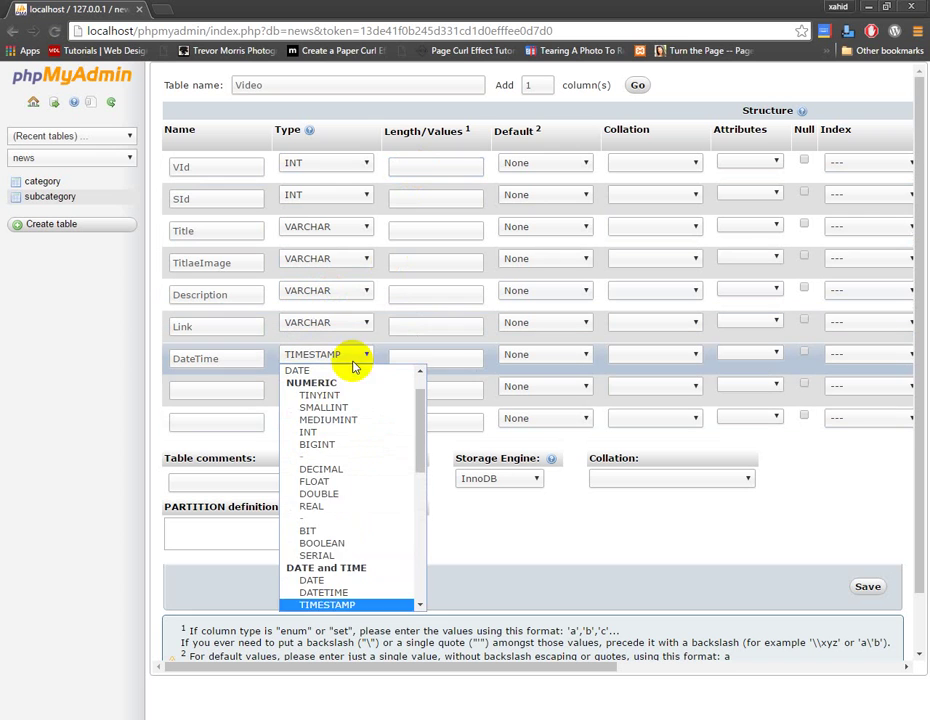
click(330, 605)
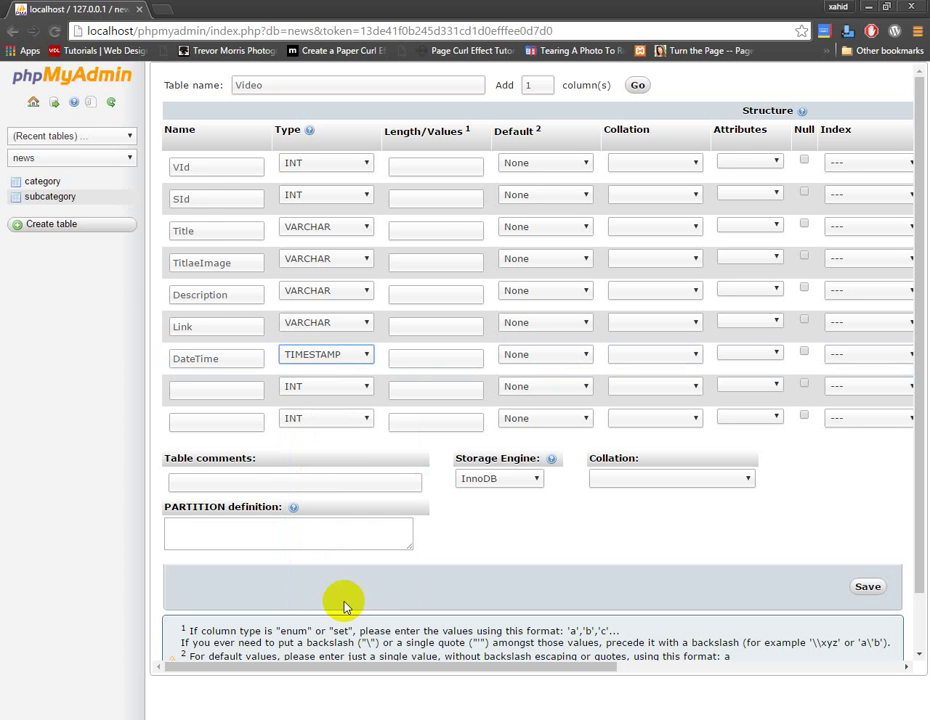
Give VId and SId length 11 and Title length 50
click(455, 170)
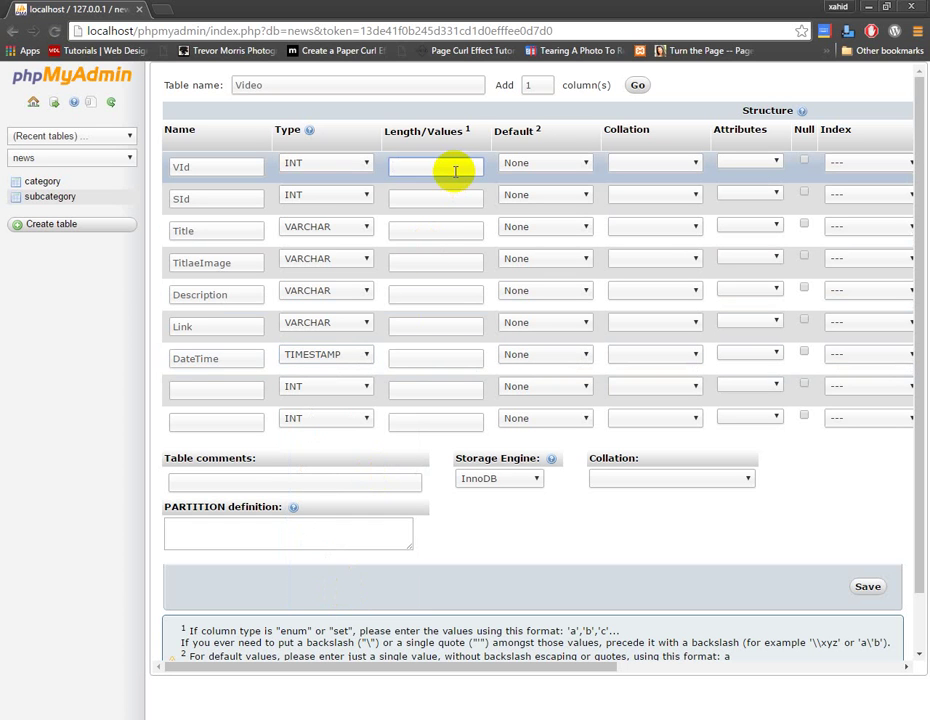
text(11)
click(440, 200)
text(11)
click(440, 226)
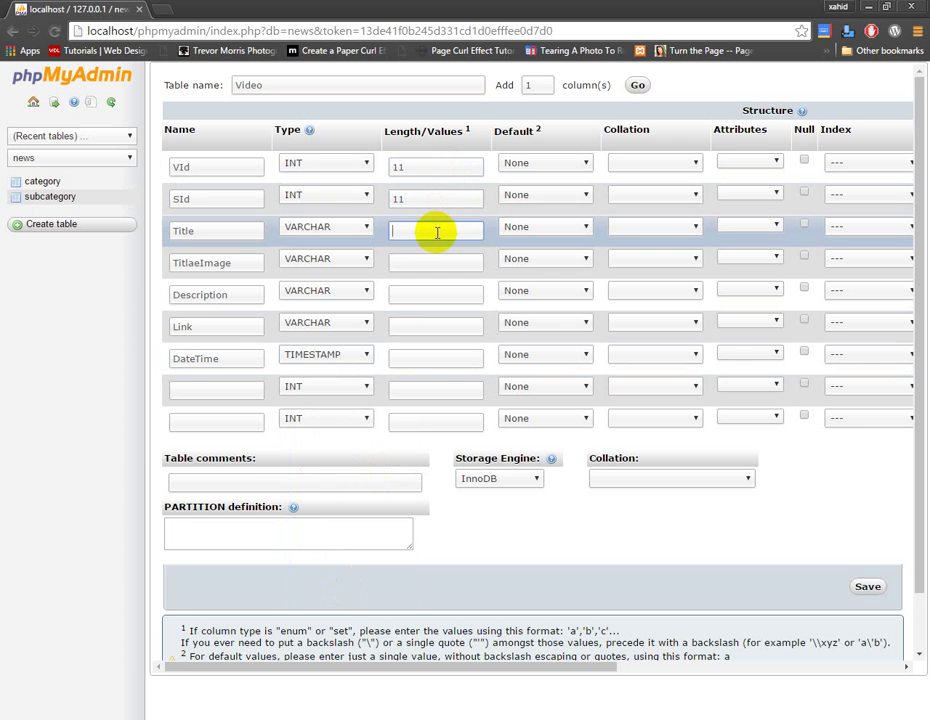
text(25)
key(ctrl+a)
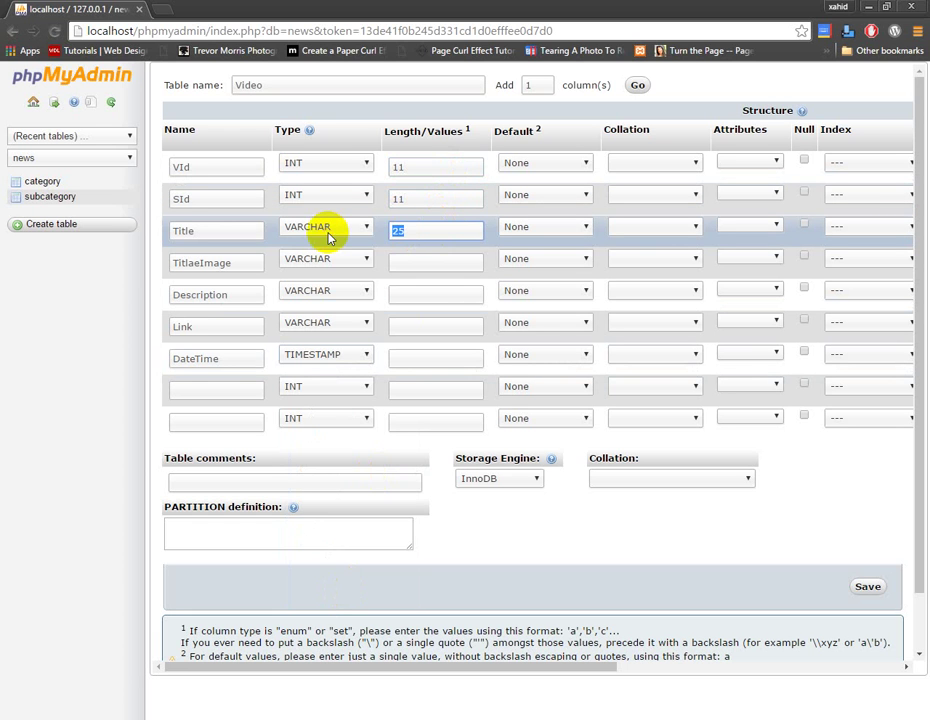
text(50)
Set the remaining lengths: Description 500 and Link 50
click(411, 268)
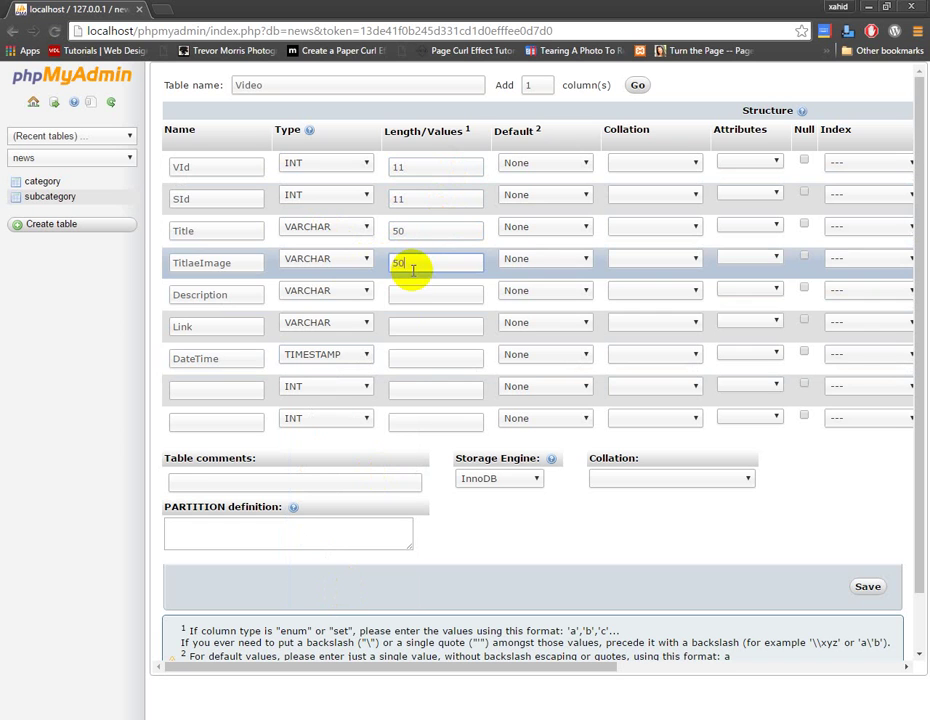
click(409, 293)
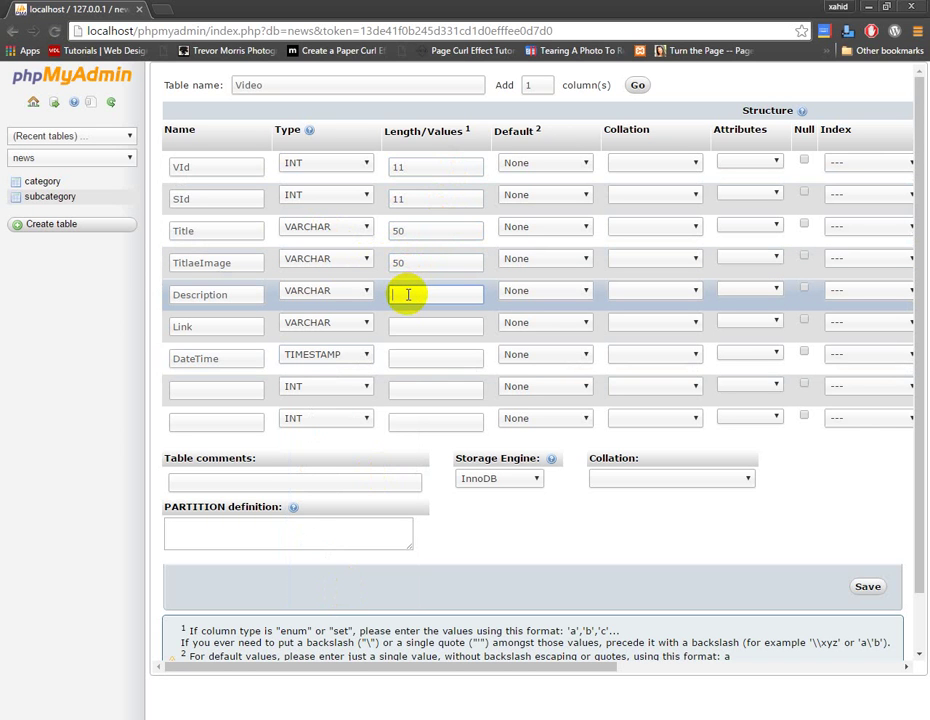
text(500)
click(411, 325)
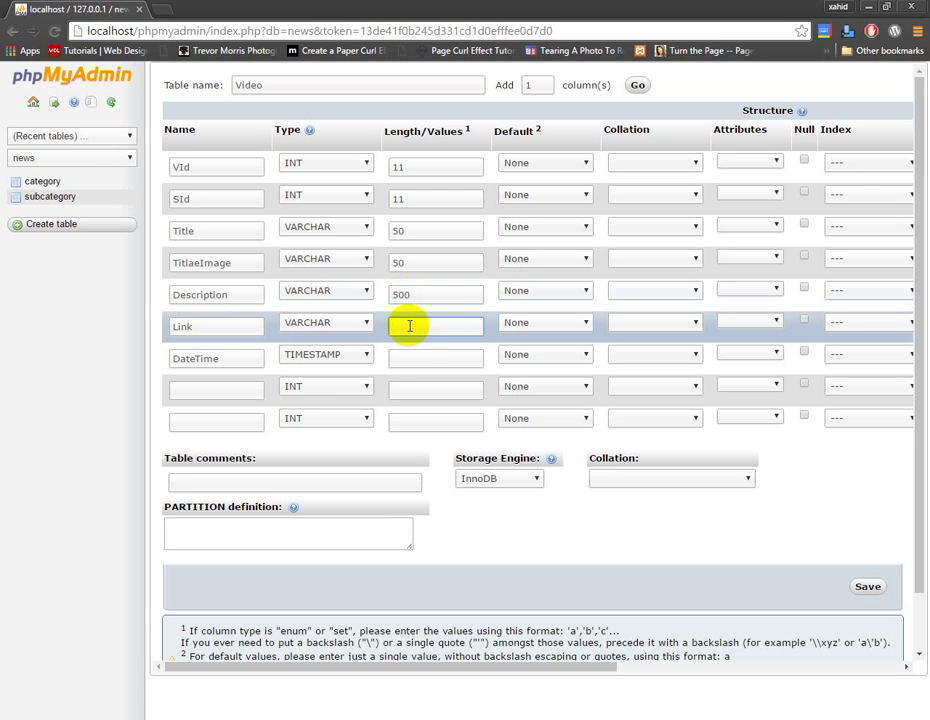
text(50)
click(409, 366)
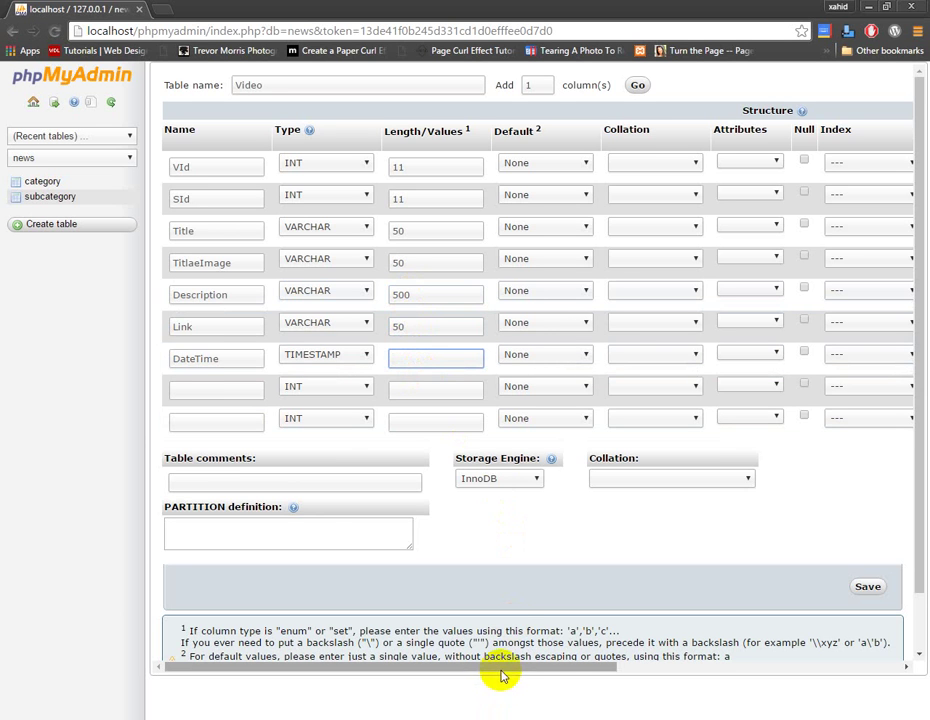
Make VId auto-increment, give SId an INDEX, save the Video table and view its structure
drag(498, 668, 687, 656)
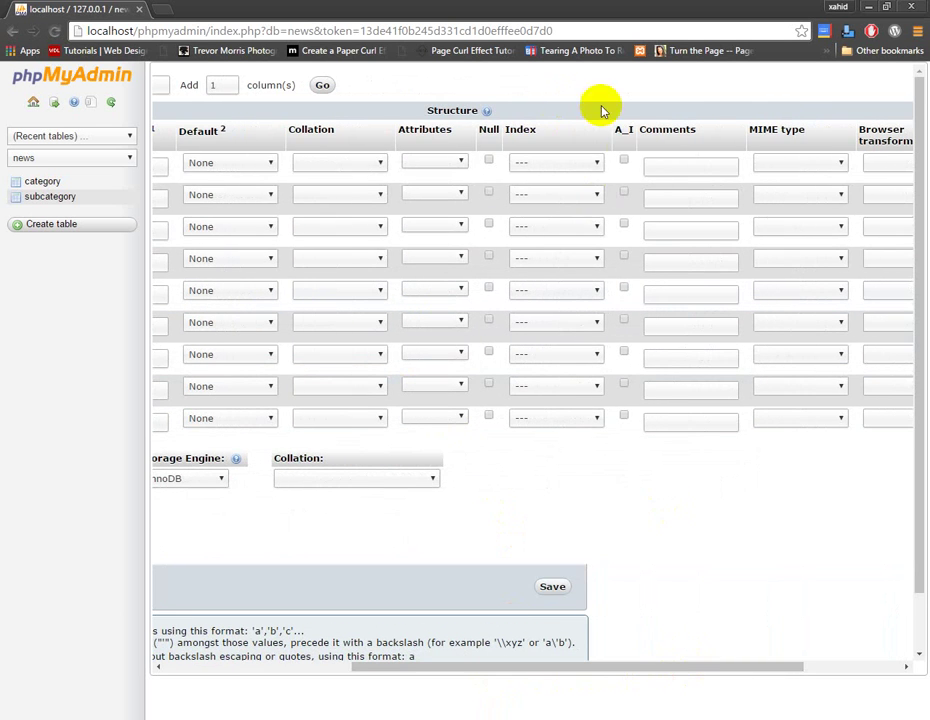
click(624, 162)
click(597, 195)
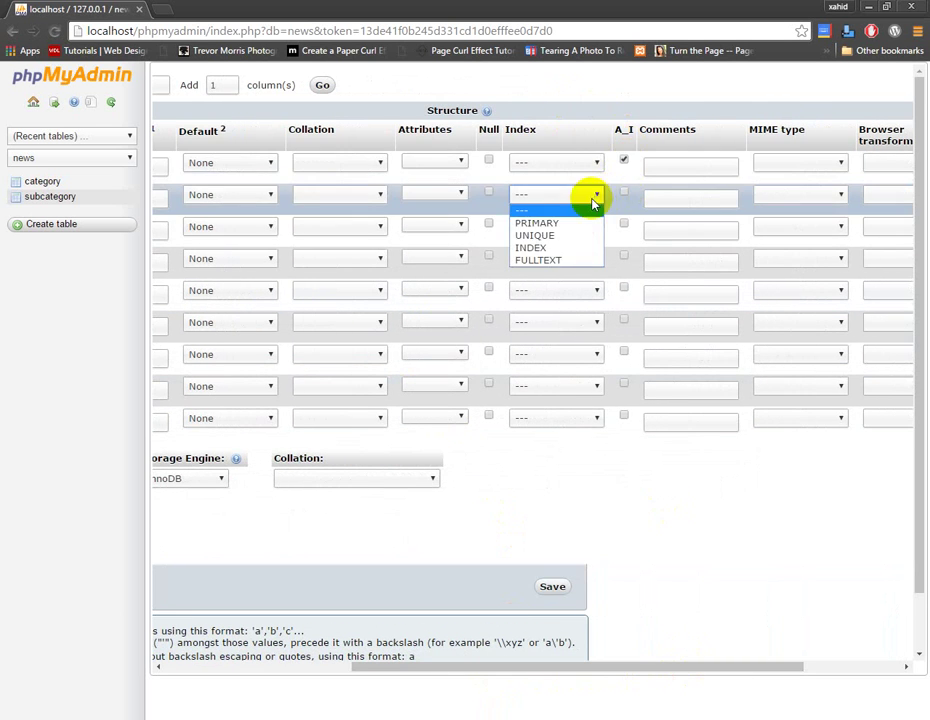
click(580, 248)
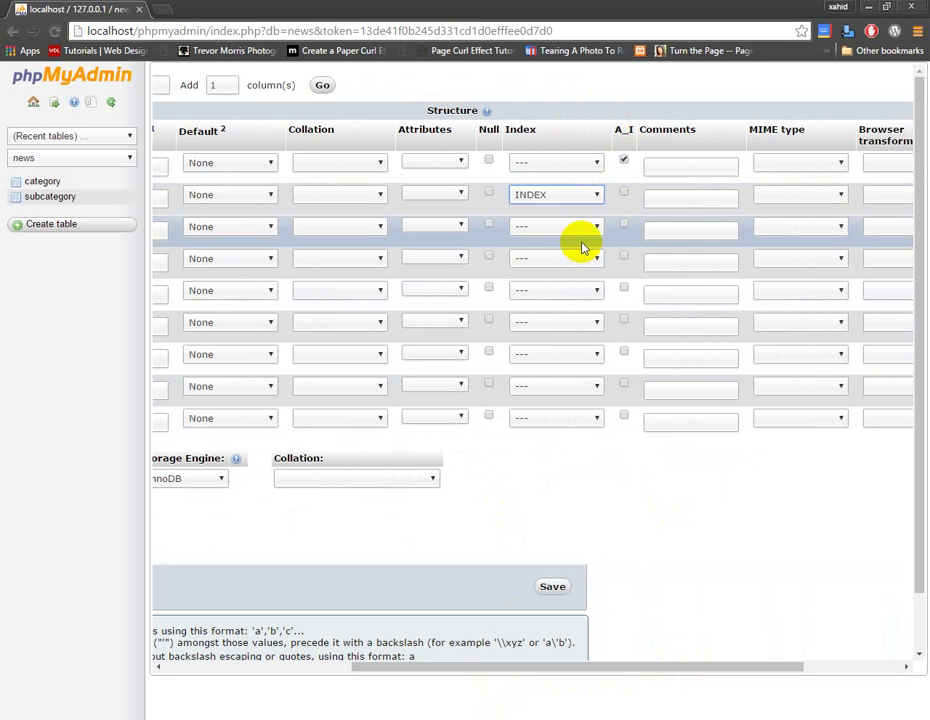
drag(560, 667, 353, 675)
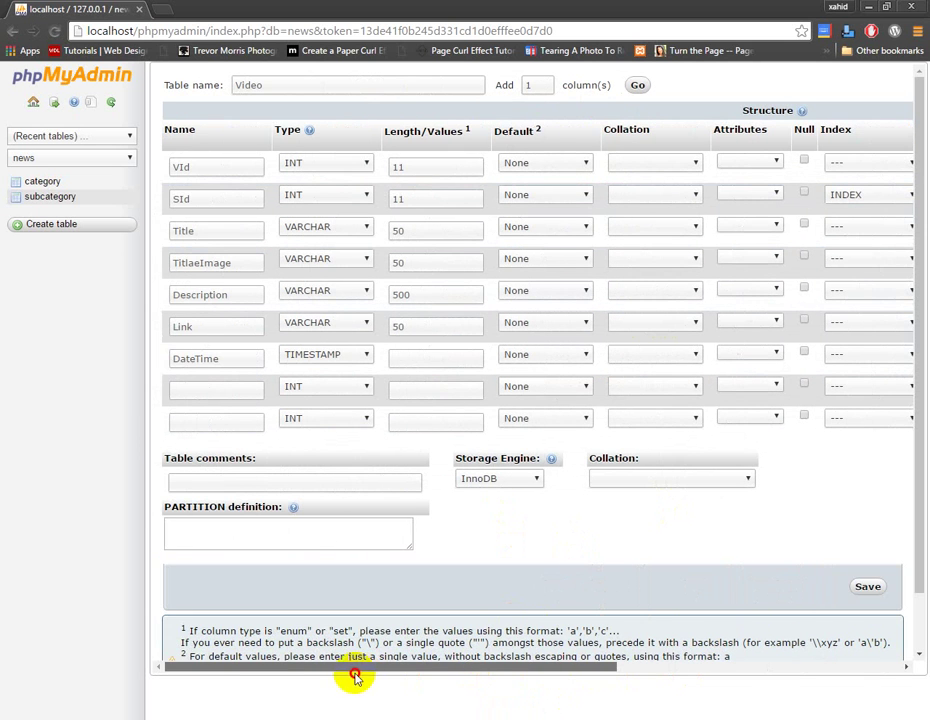
click(867, 586)
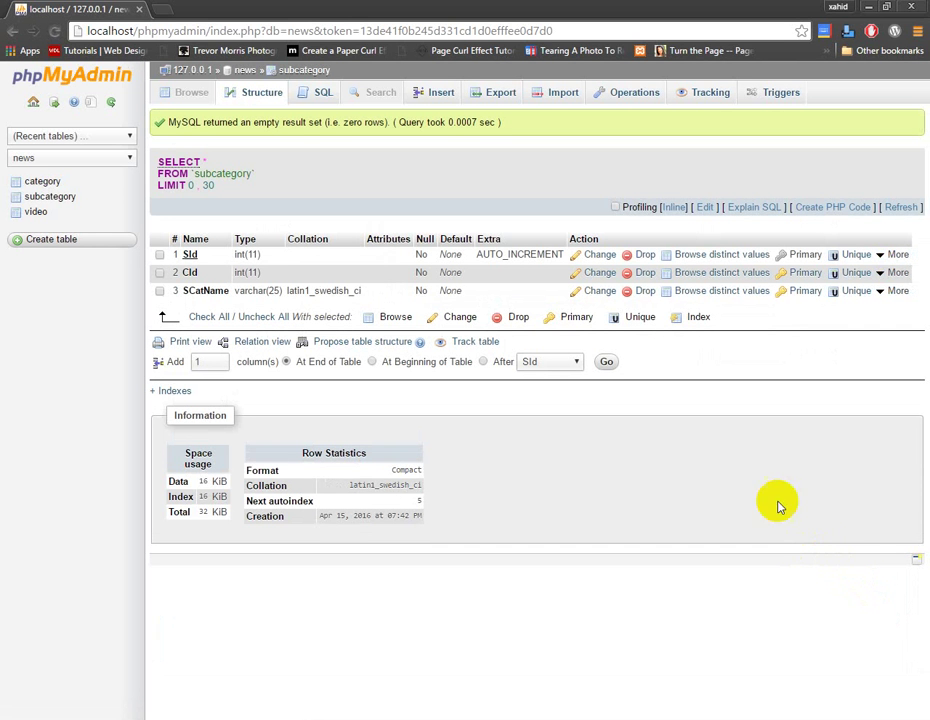
click(37, 211)
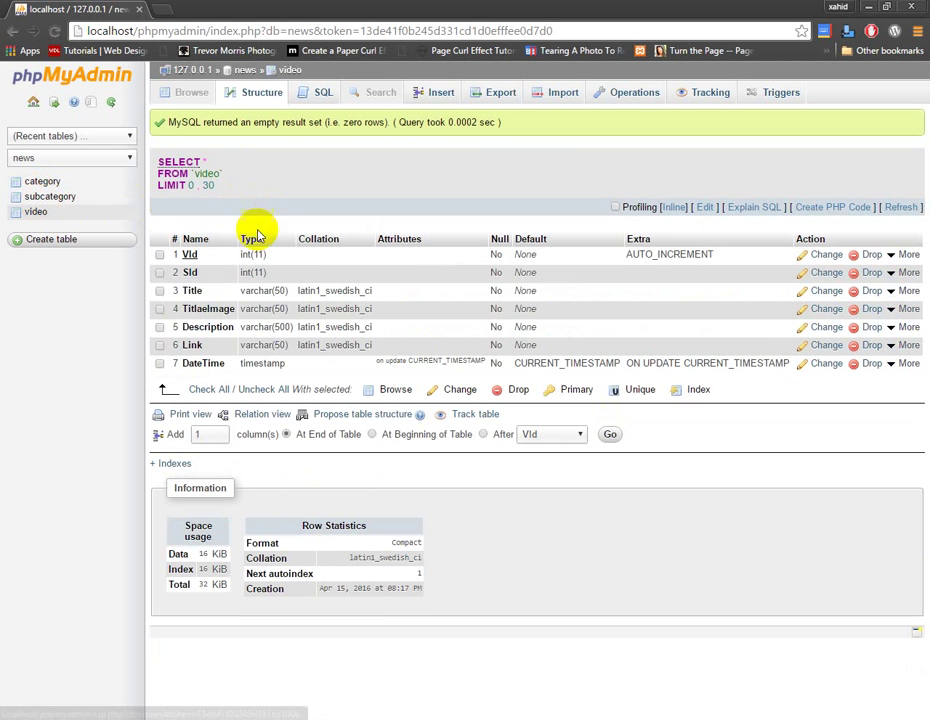
Link video.SId to subcategory.SId as a foreign key with CASCADE on delete and update
click(272, 418)
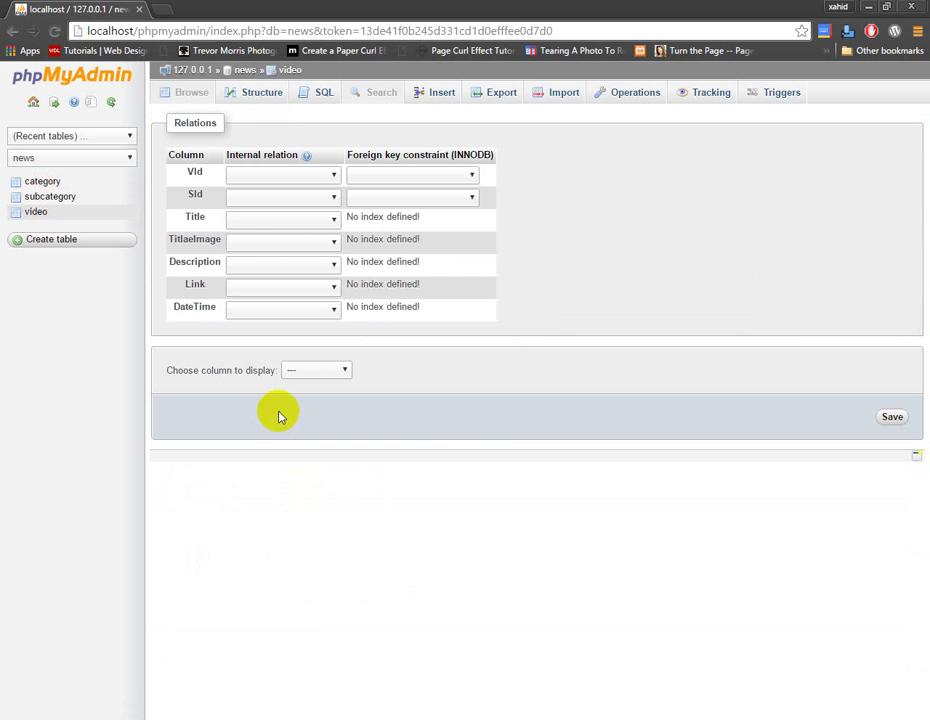
click(330, 200)
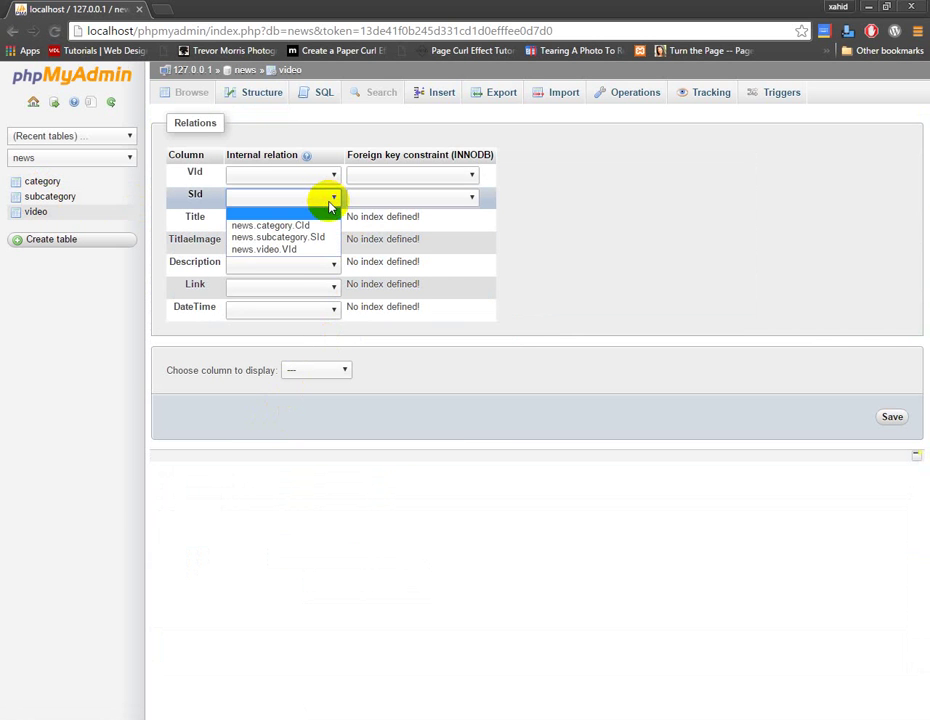
click(328, 239)
click(430, 198)
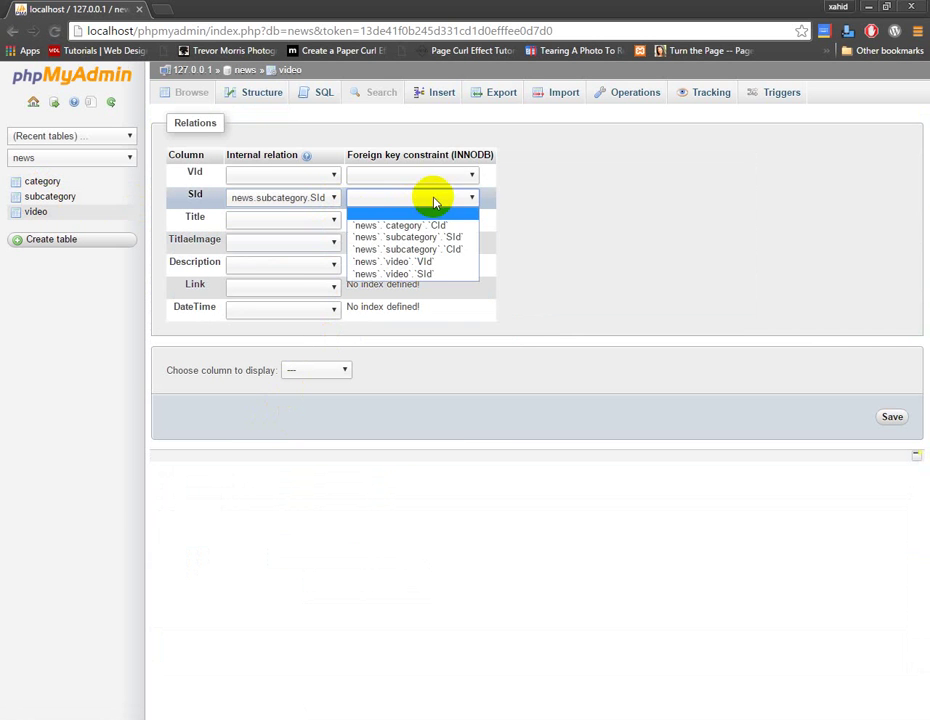
click(440, 247)
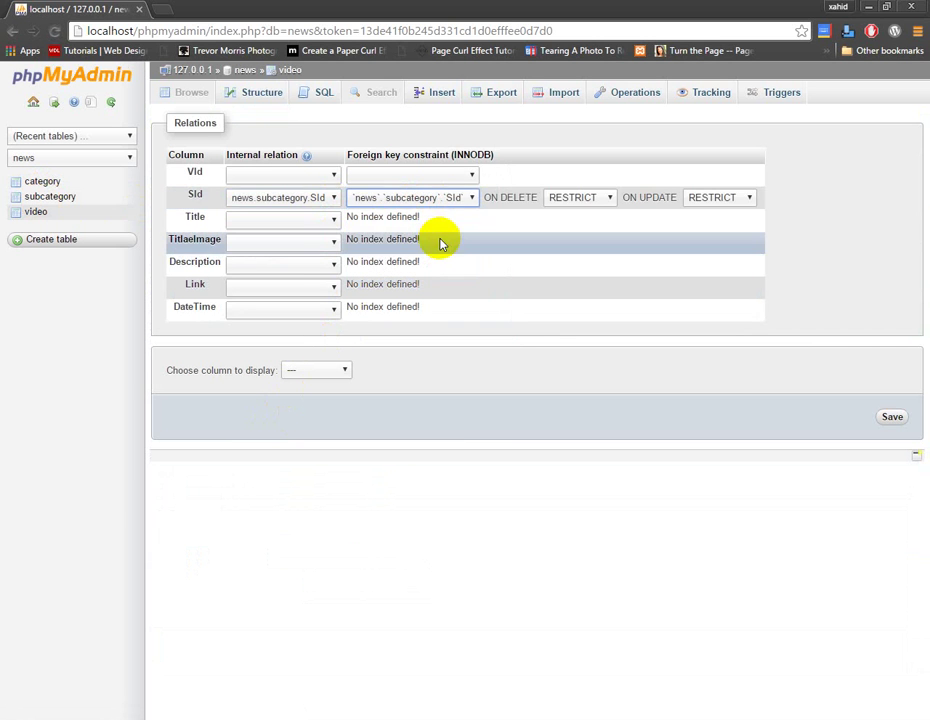
click(575, 197)
click(582, 212)
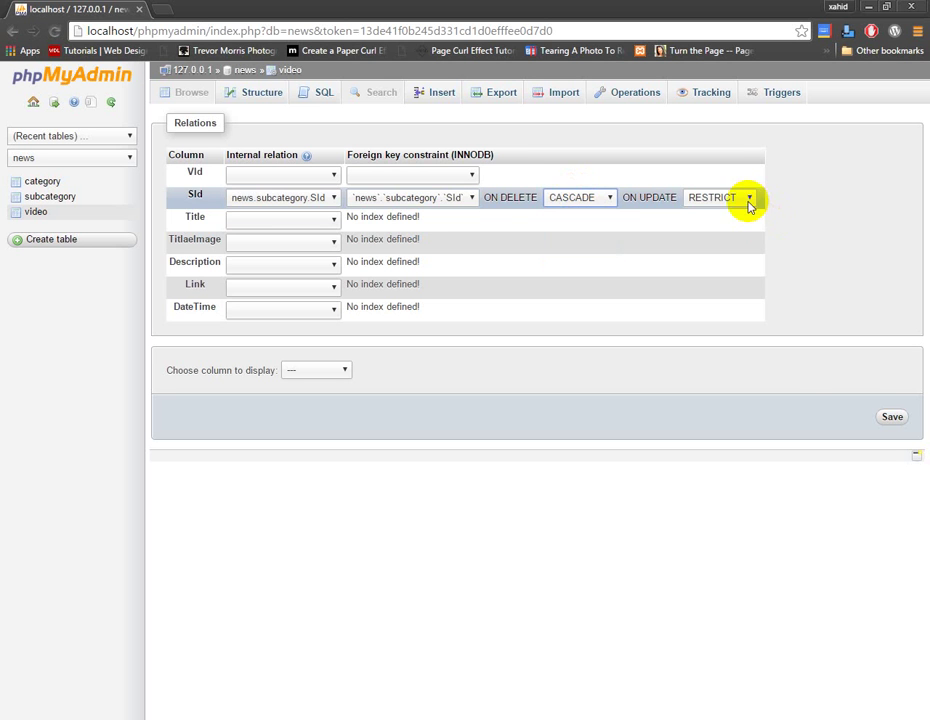
click(748, 199)
click(745, 211)
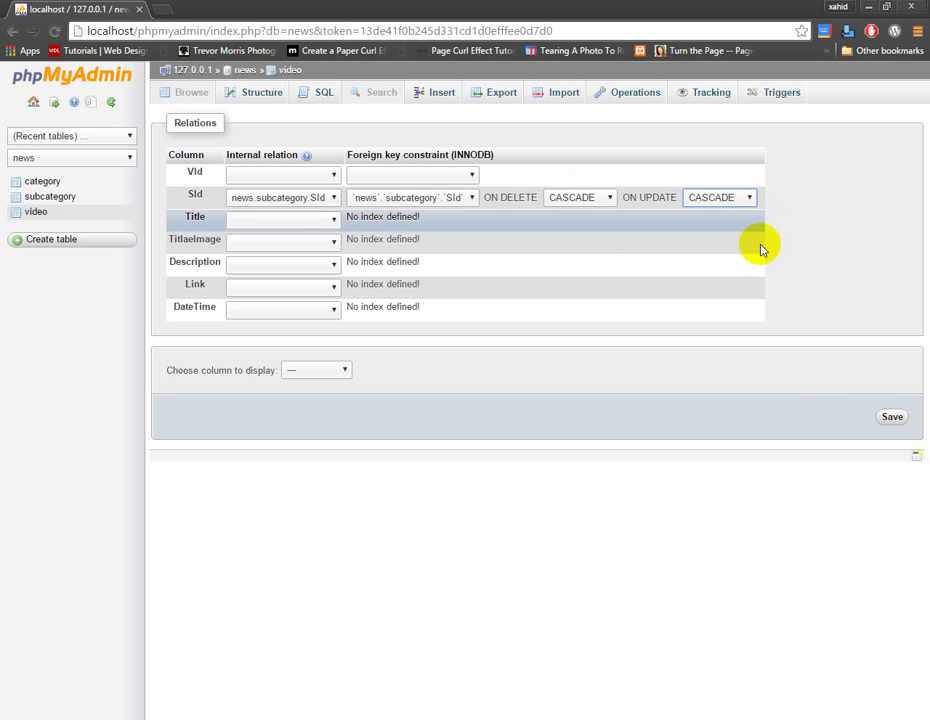
click(890, 419)
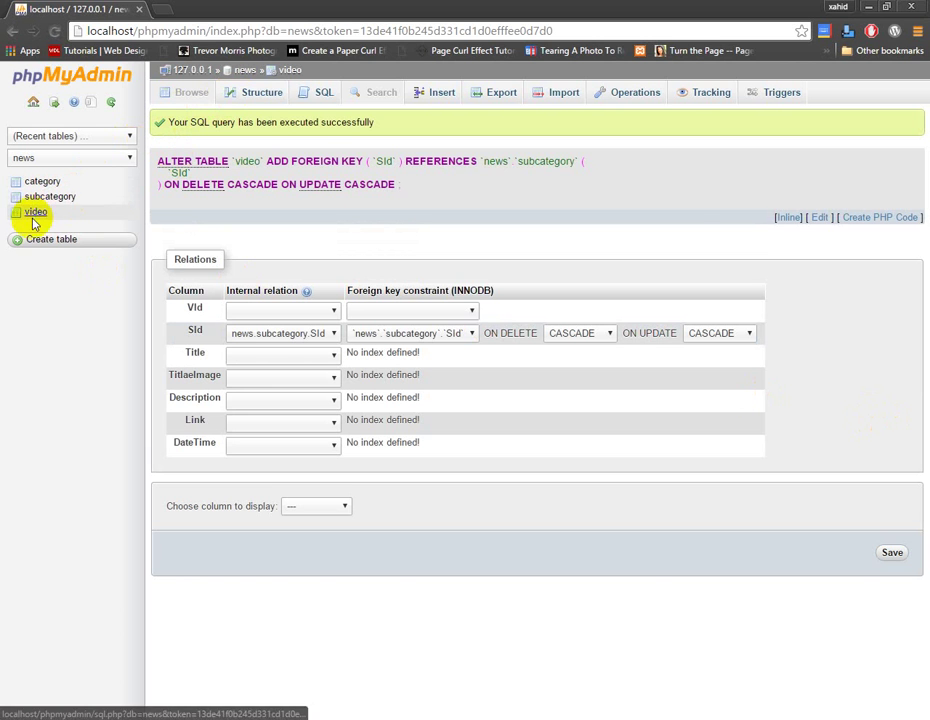
click(50, 243)
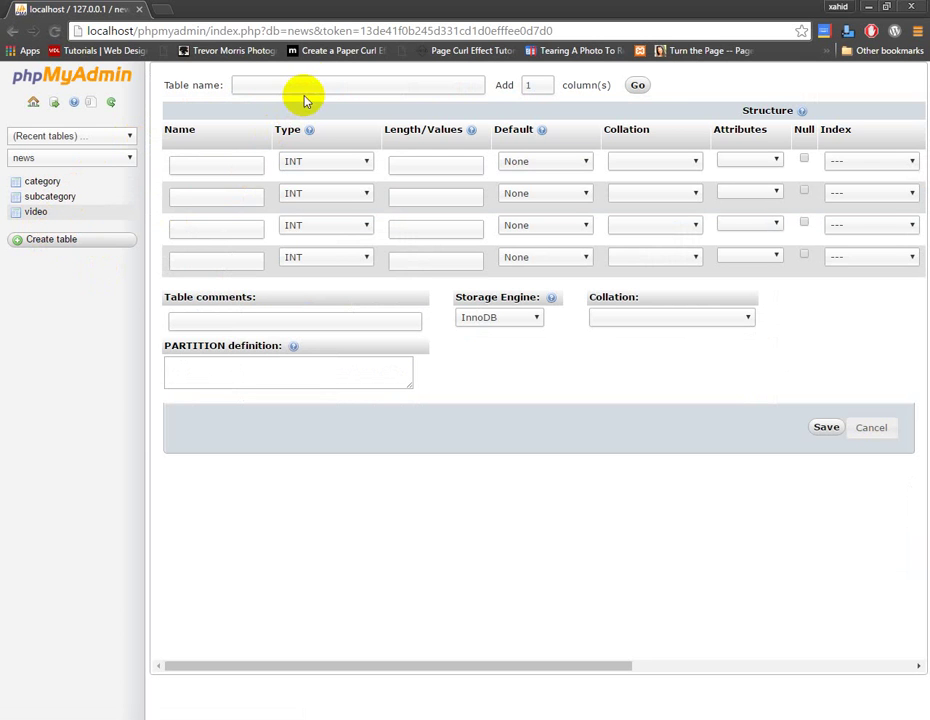
Name the new table User with first columns UId and Name
click(311, 84)
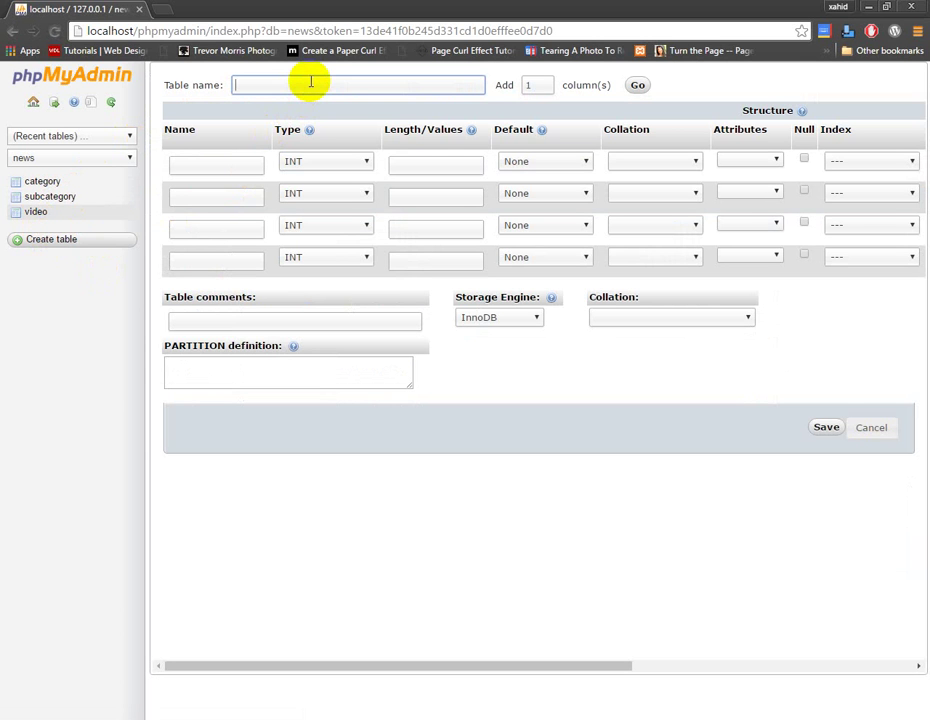
text(Comments)
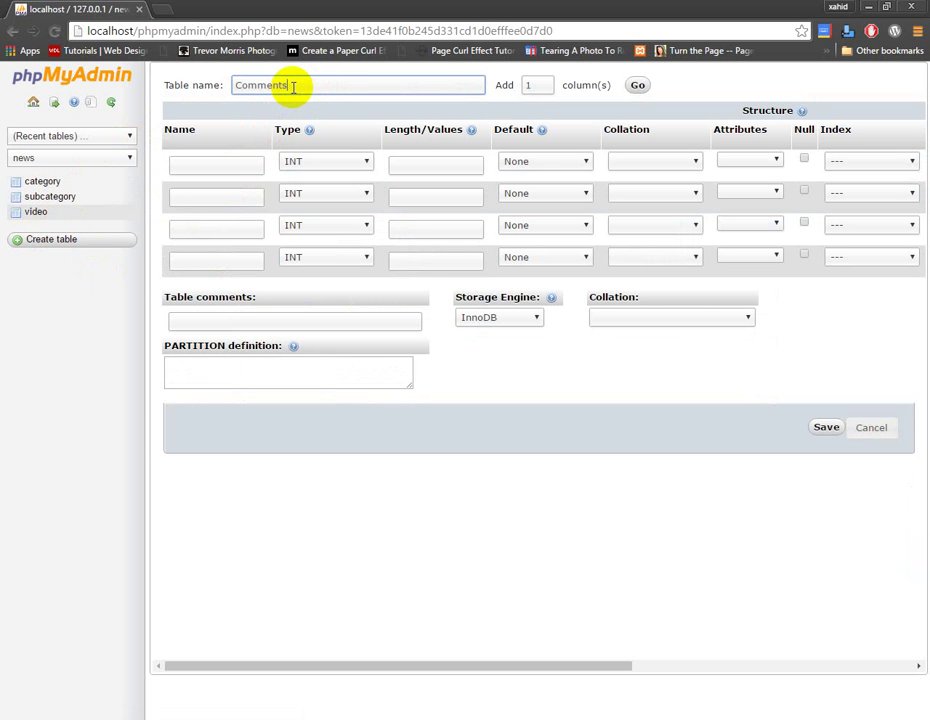
drag(291, 86, 180, 84)
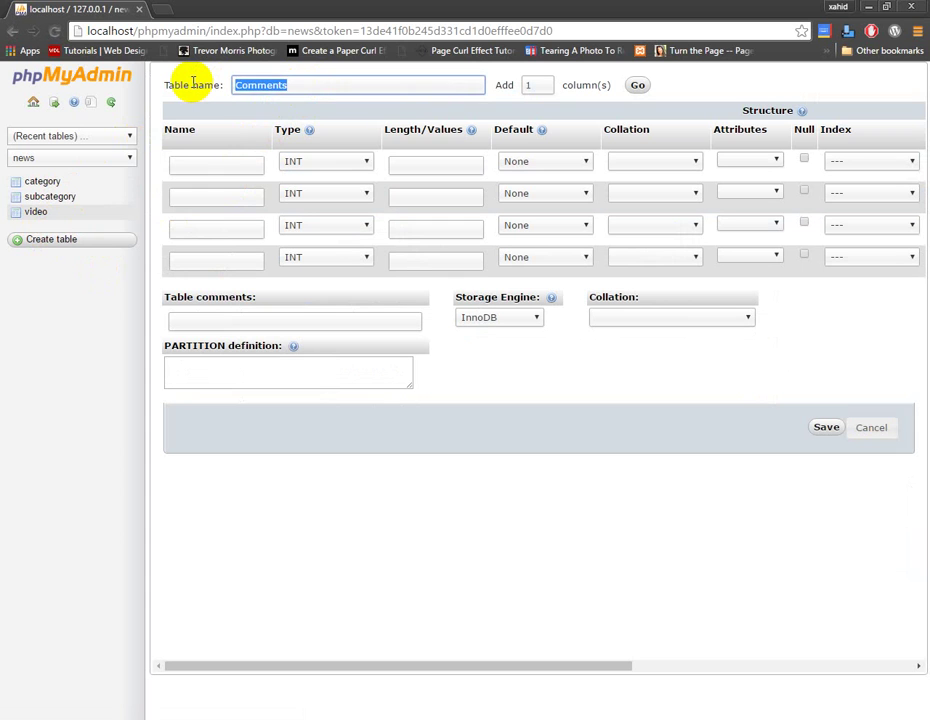
text(User)
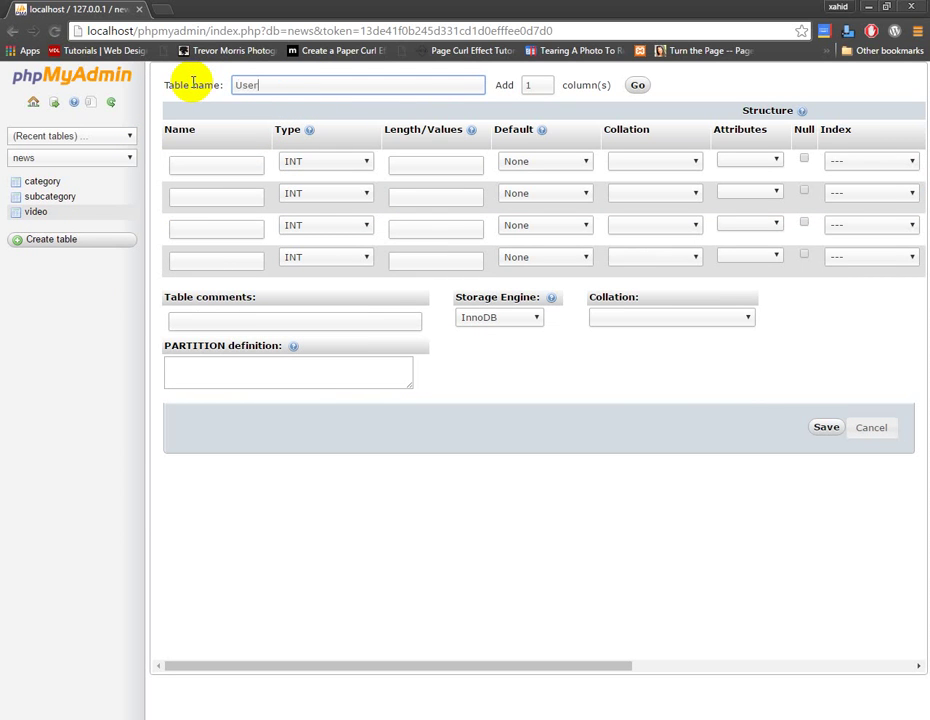
click(247, 160)
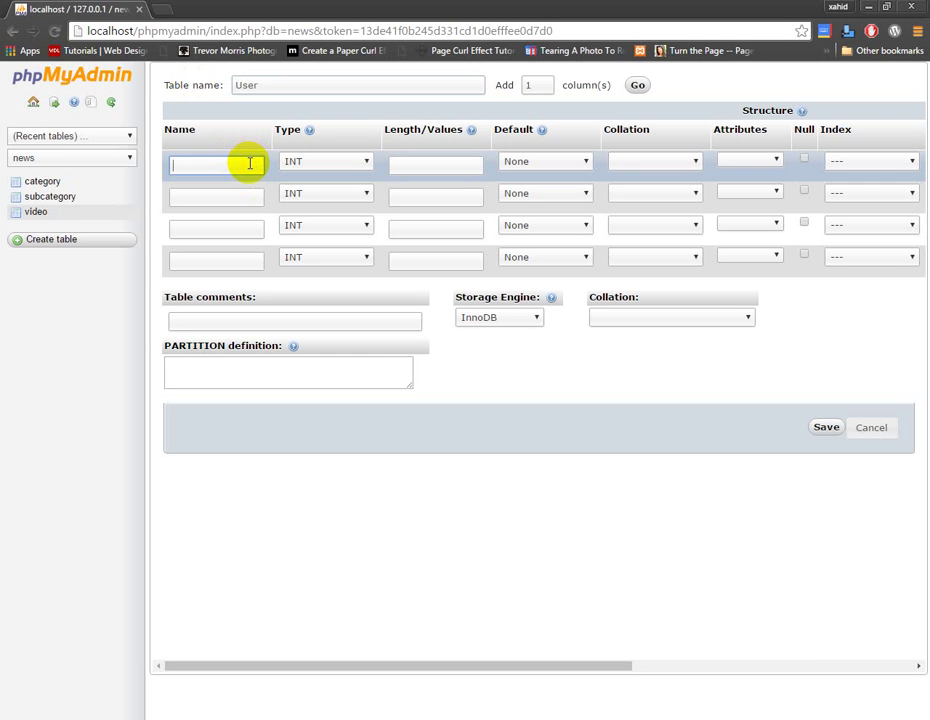
text(UId)
click(241, 193)
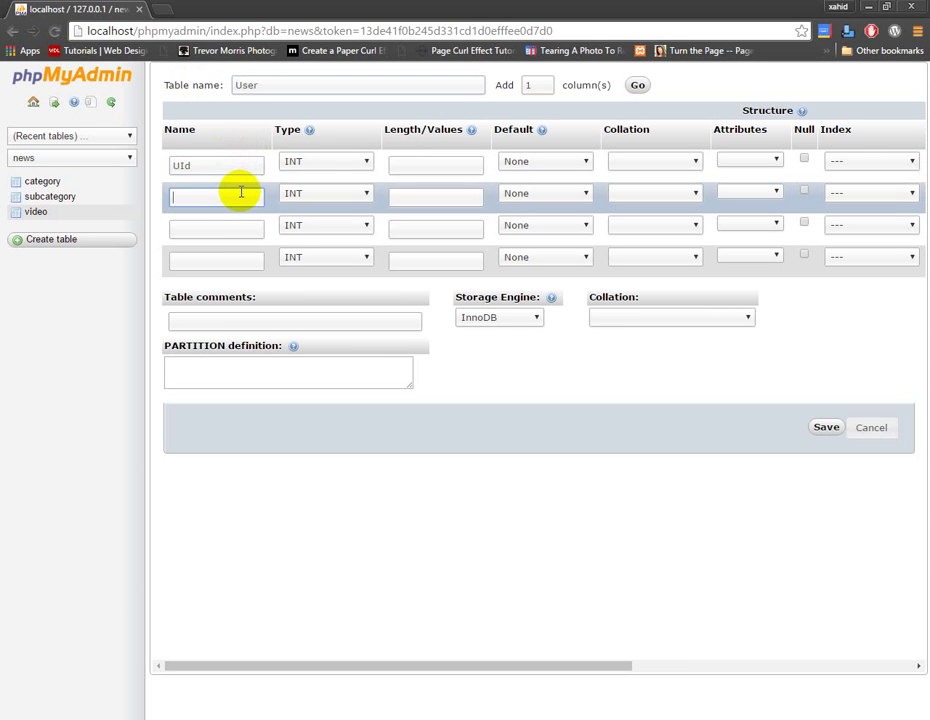
text(Name)
Name the third and fourth columns Email and Password, and add one more column row
click(229, 225)
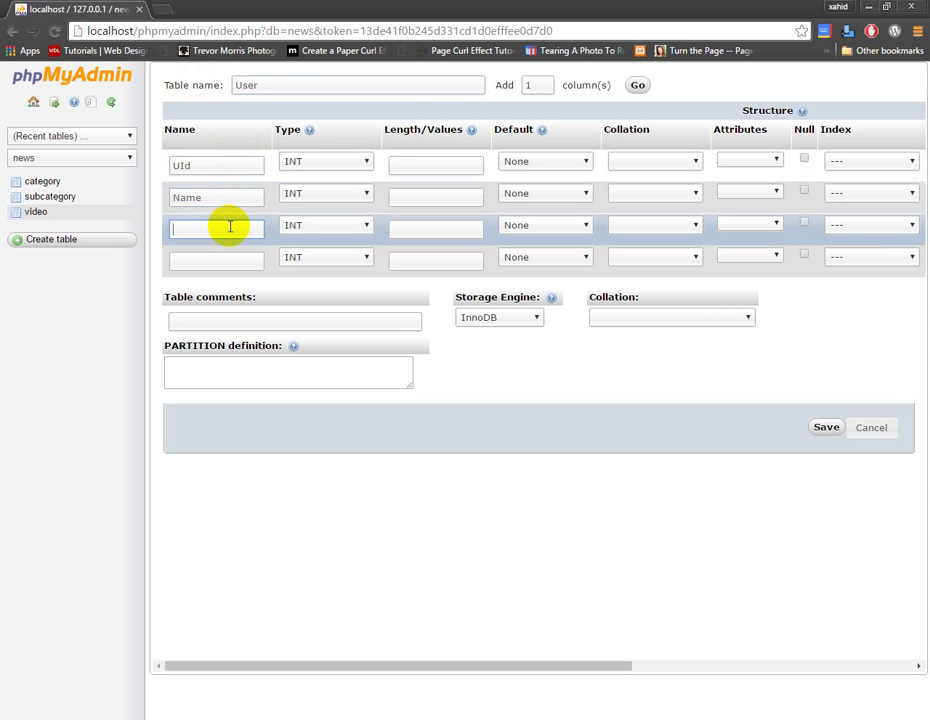
text(Password)
click(223, 260)
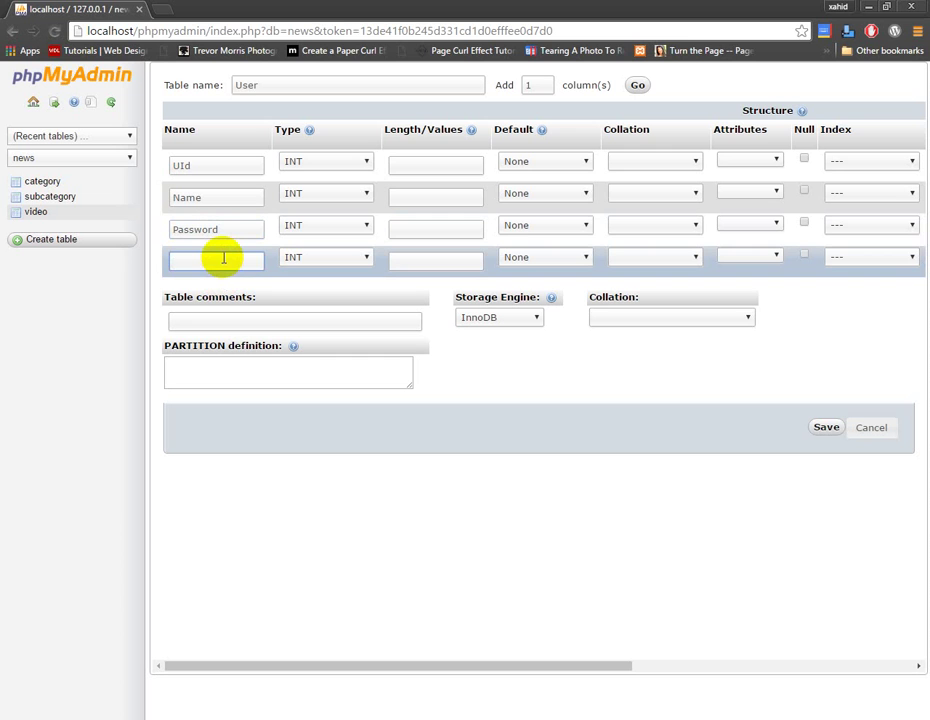
double_click(228, 229)
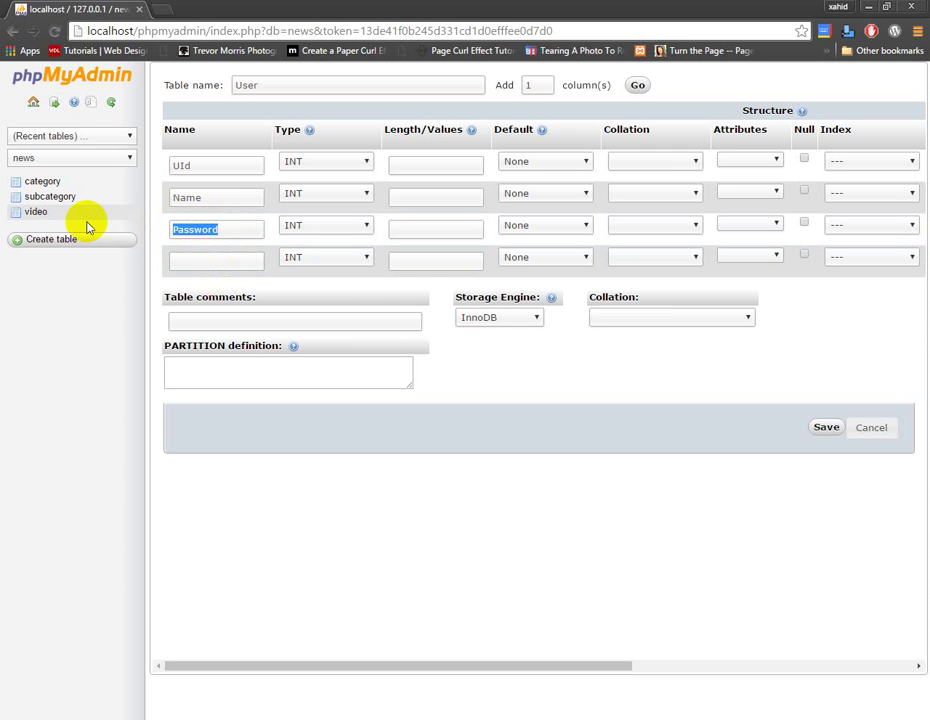
text(Ema)
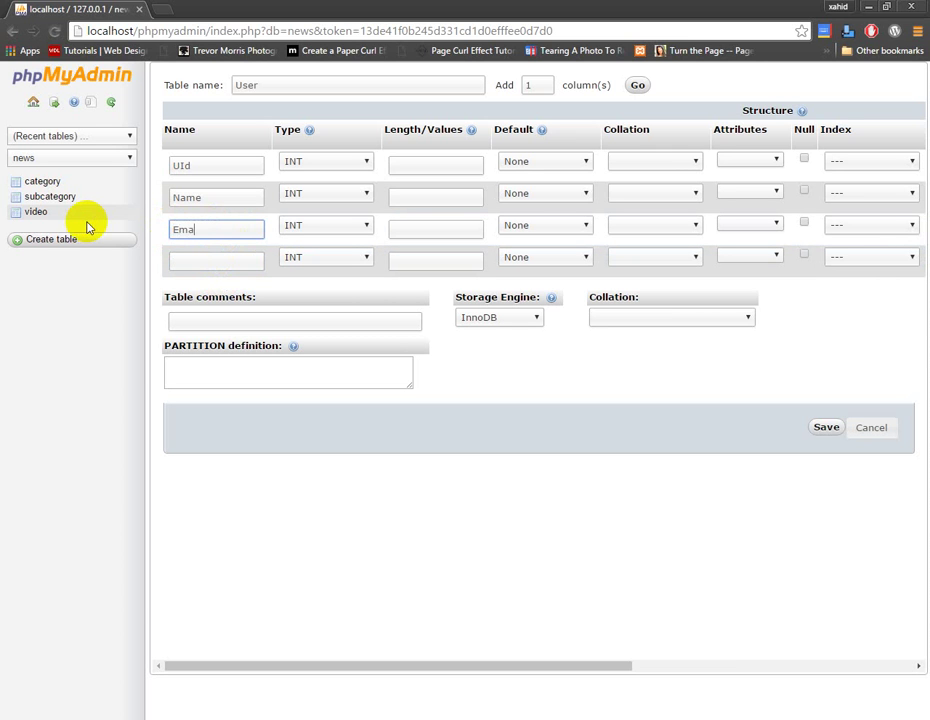
text(il)
click(217, 259)
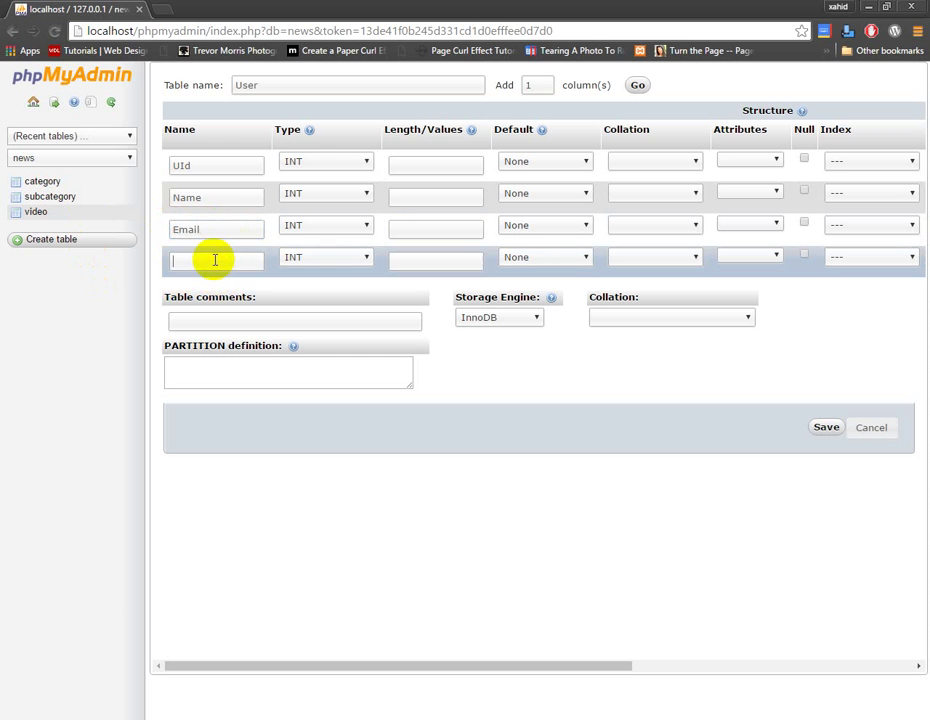
text(Passwo)
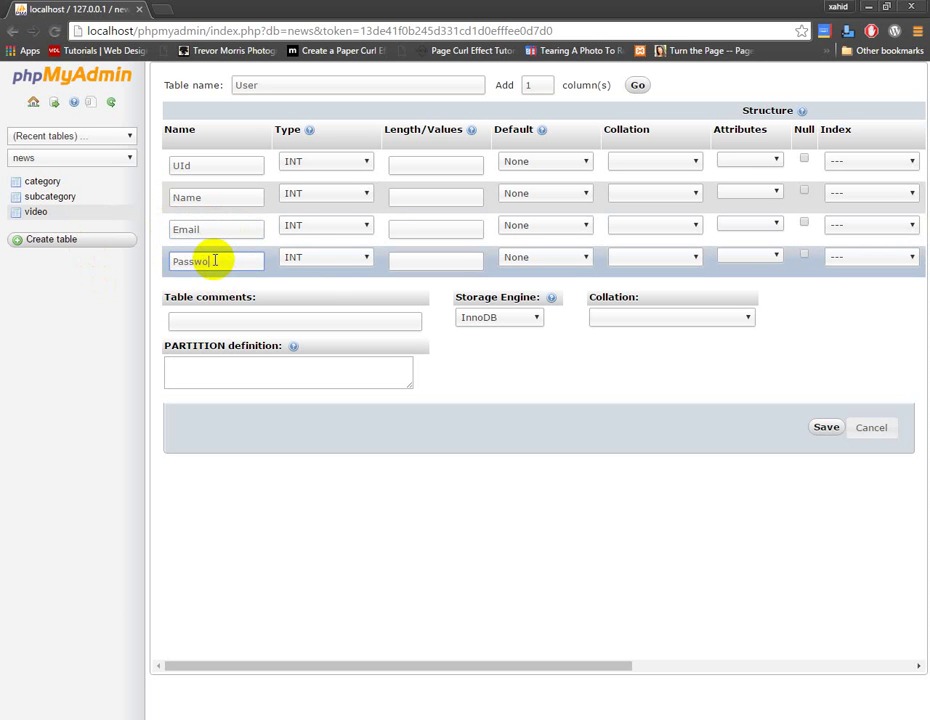
text(rd)
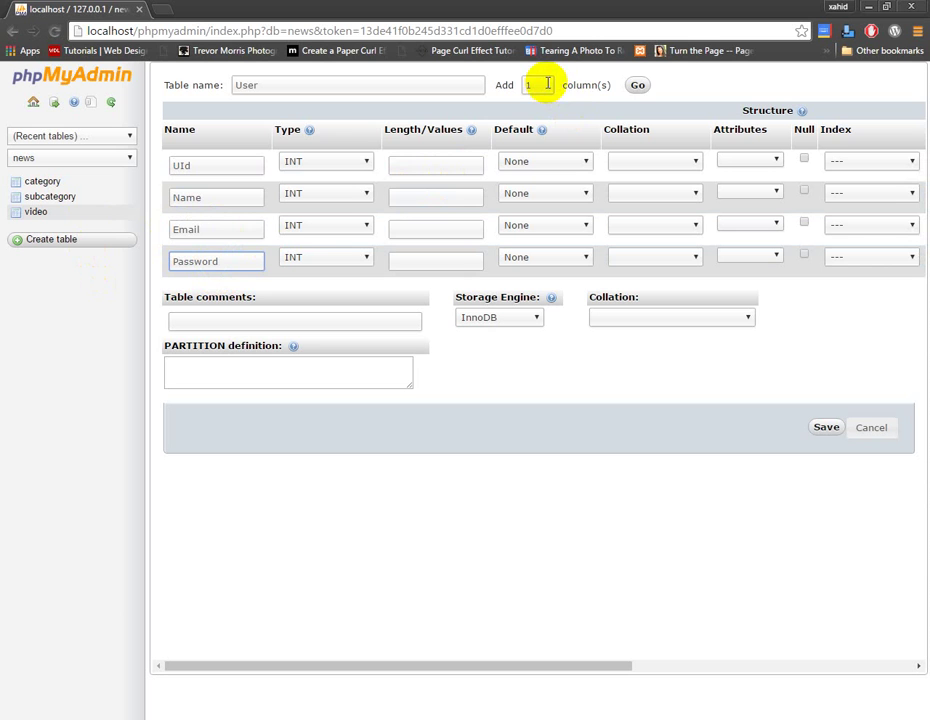
click(632, 87)
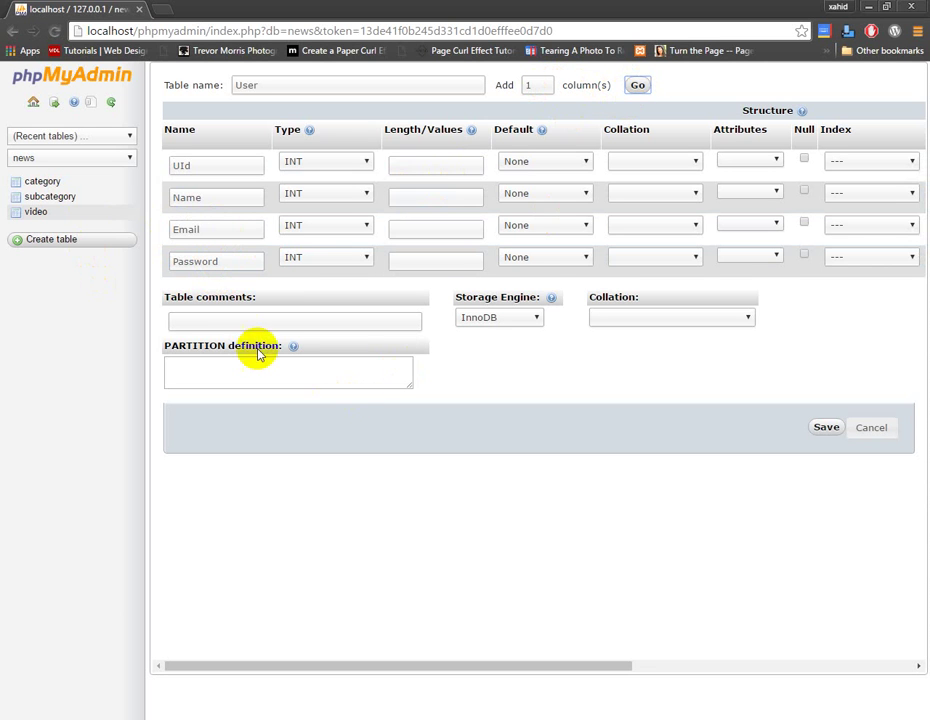
Name the fifth column Phone and make it VARCHAR
click(233, 296)
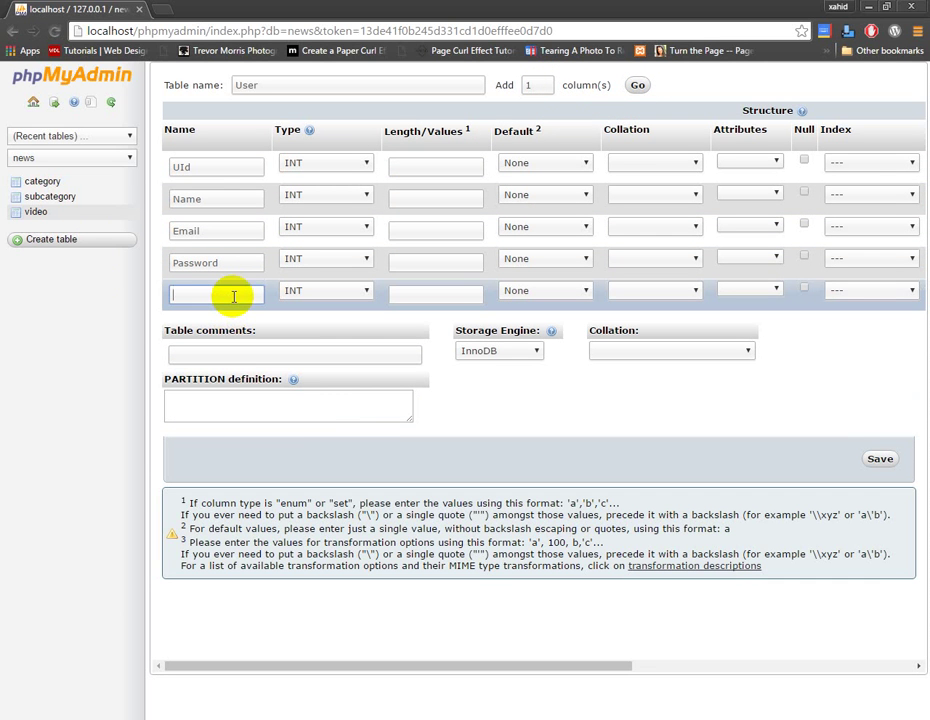
text(Phone)
click(359, 293)
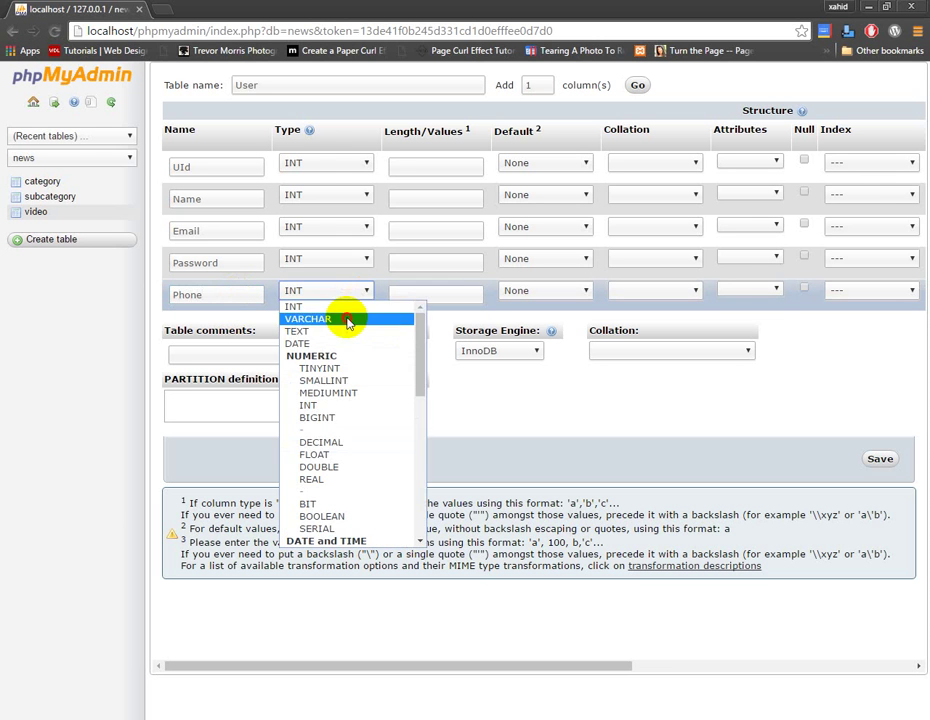
click(347, 320)
Make Password, Email and Name VARCHAR columns
click(352, 264)
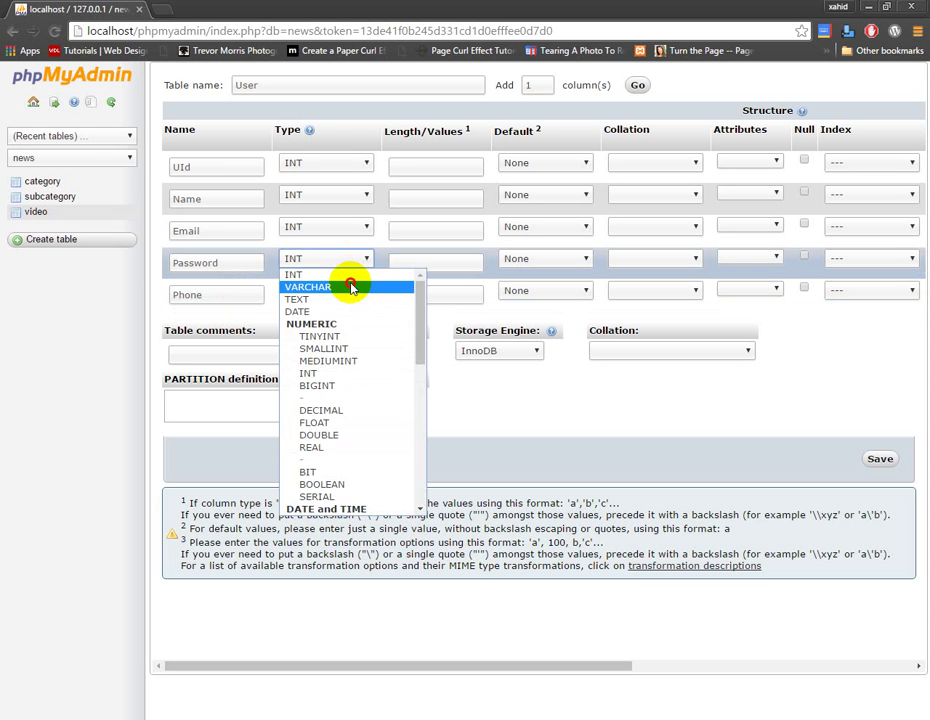
click(353, 285)
click(356, 227)
click(353, 233)
click(353, 233)
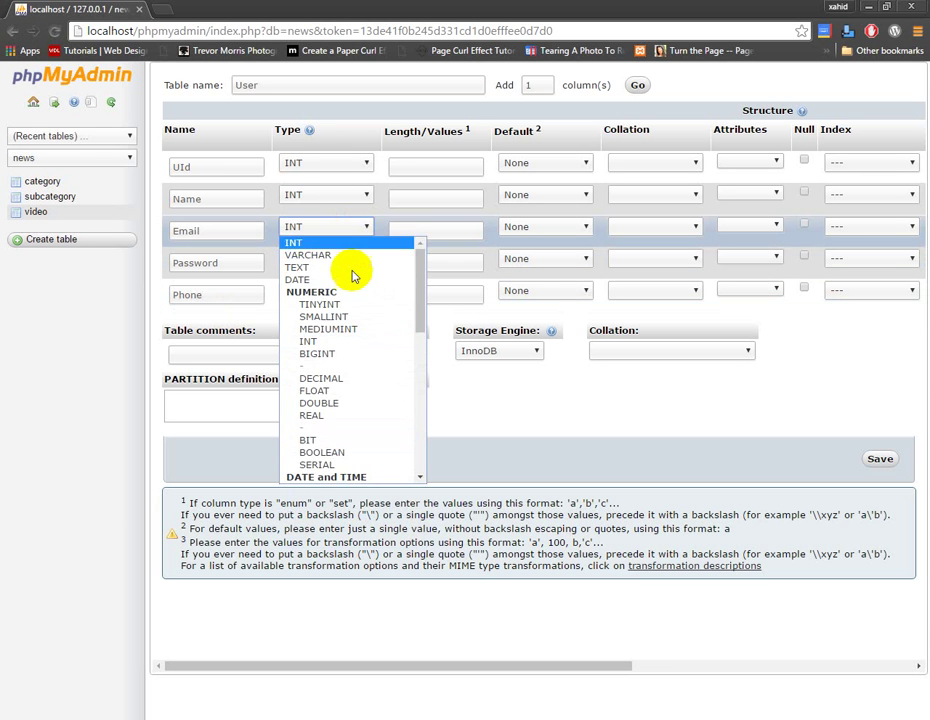
click(350, 255)
click(357, 200)
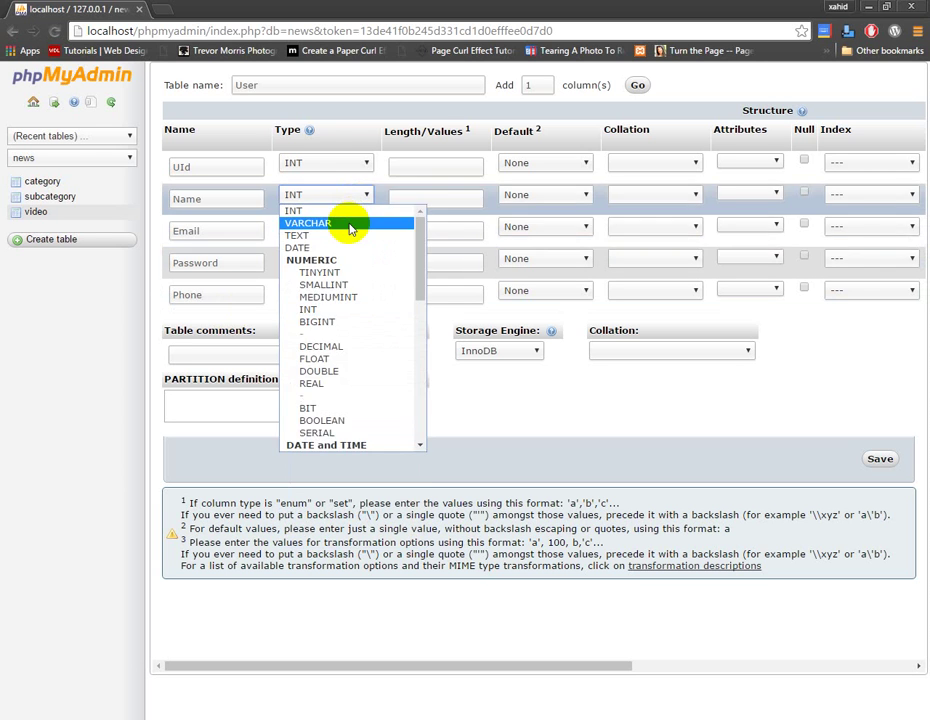
click(352, 227)
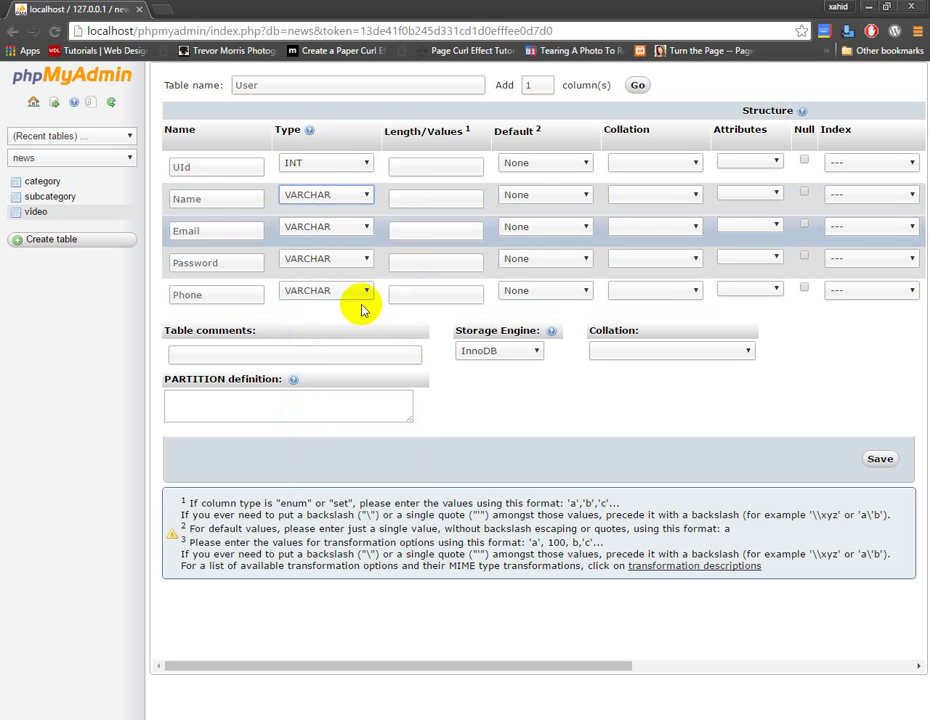
click(455, 164)
Set lengths UId 11, Name 25, Email 25 and Password 40
text(11)
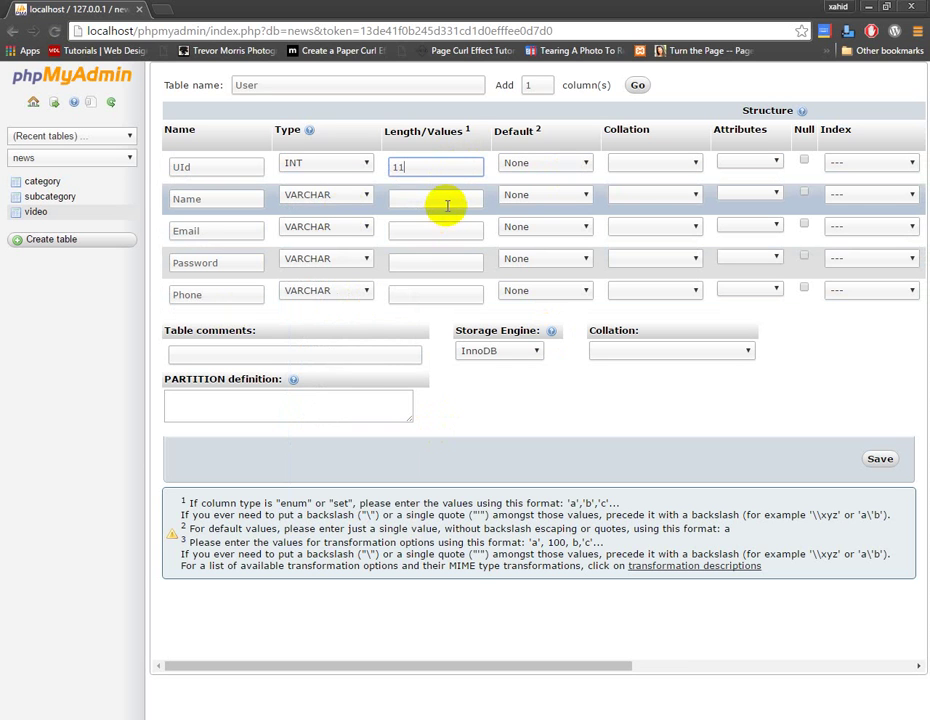
click(448, 200)
text(2)
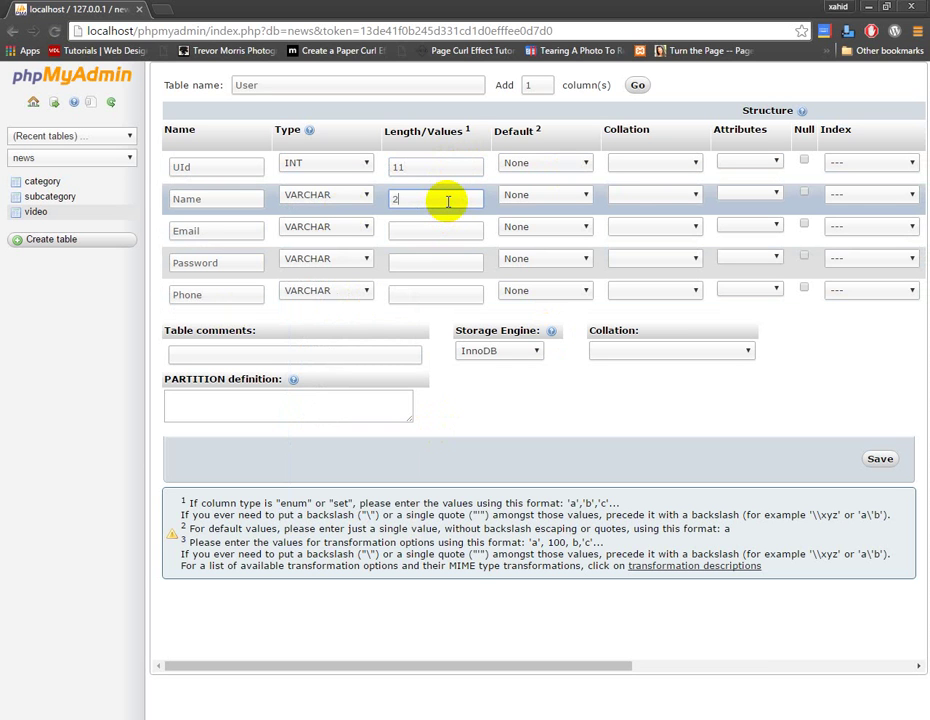
text(5)
click(453, 234)
text(25)
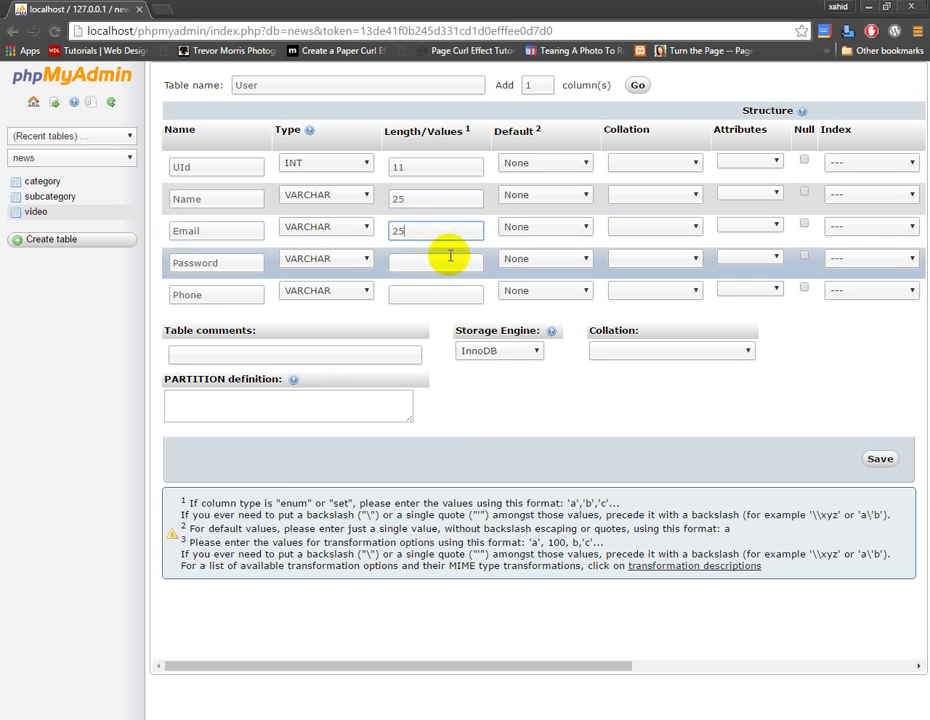
click(444, 263)
text(25)
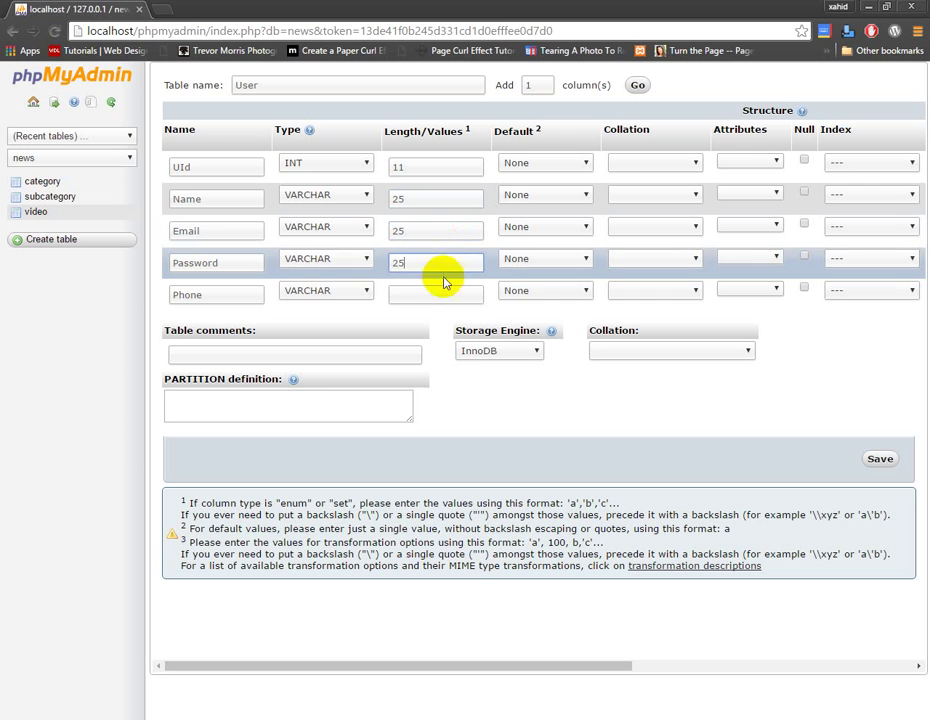
key(ctrl+a)
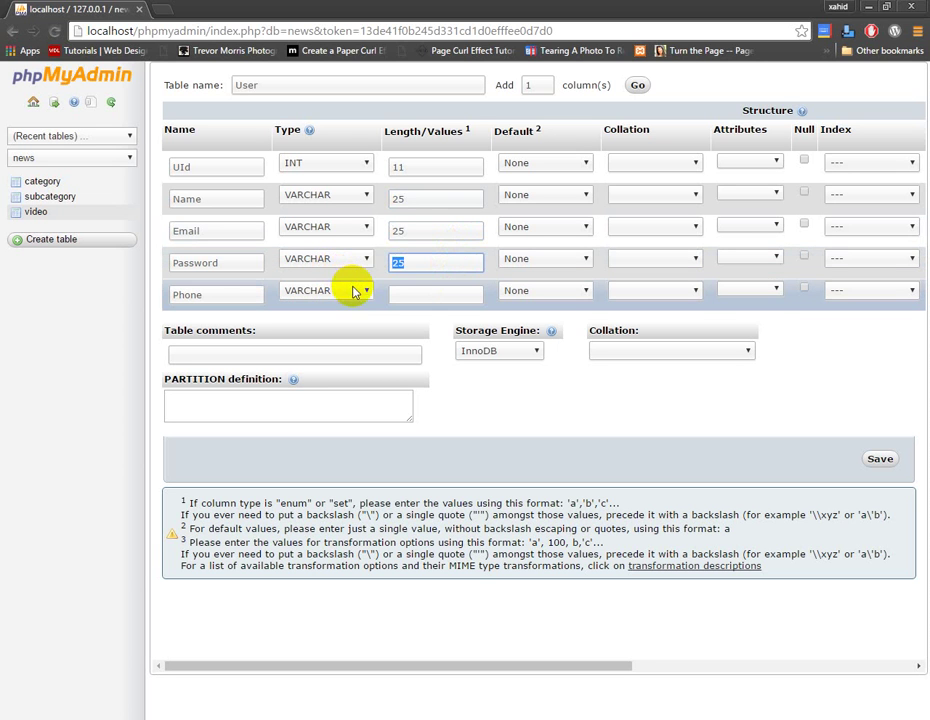
drag(392, 264, 274, 260)
text(36)
click(436, 291)
text(40)
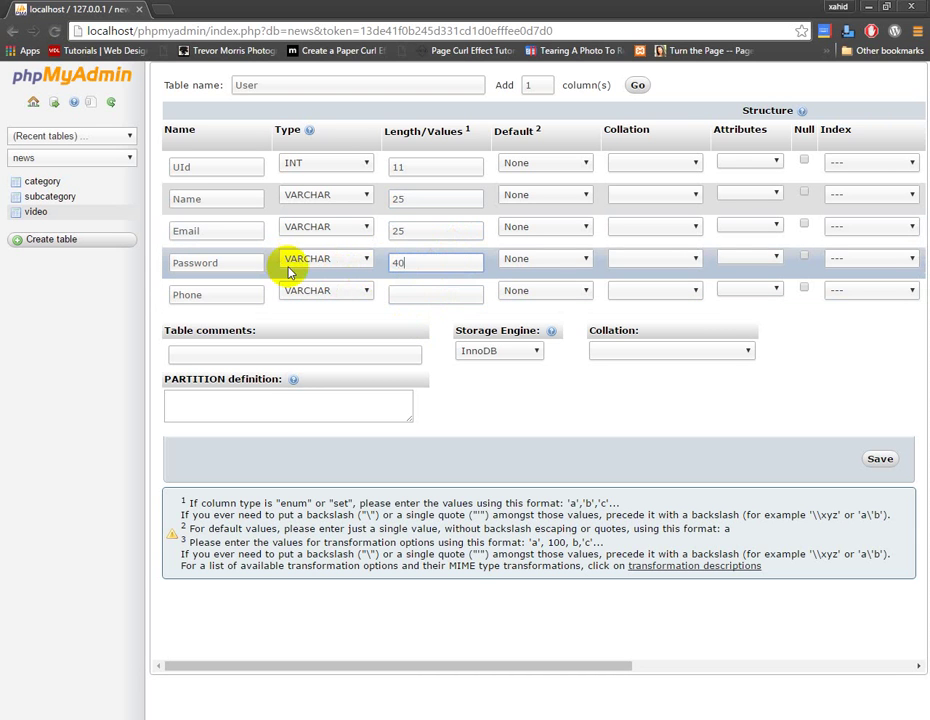
Give Phone length 25 and save the User table
click(399, 295)
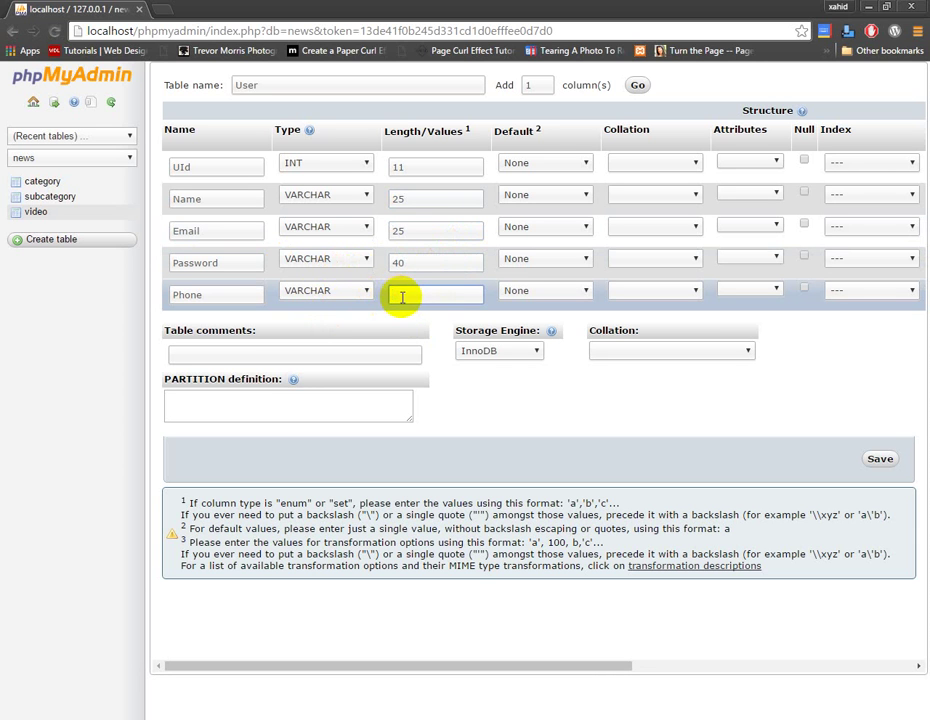
text(1)
text(25)
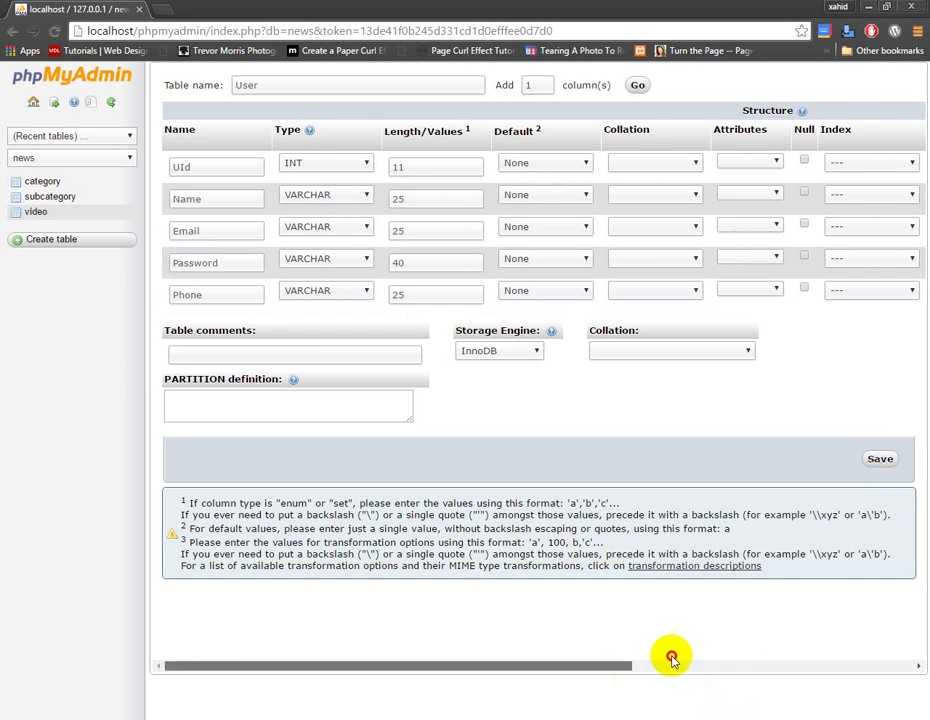
scroll(664, 655, right, 3)
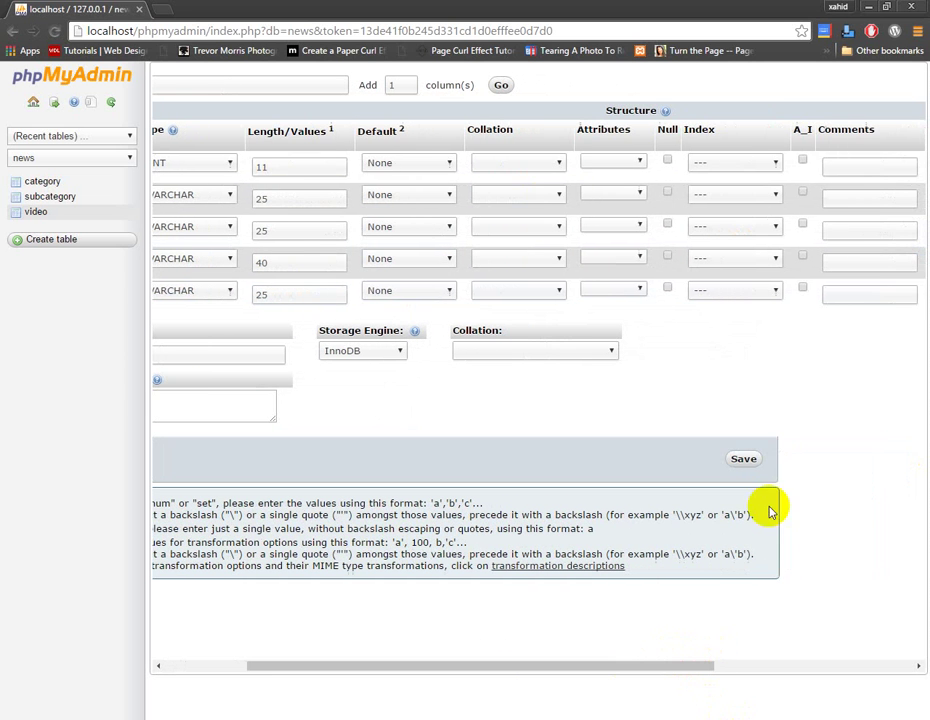
click(748, 460)
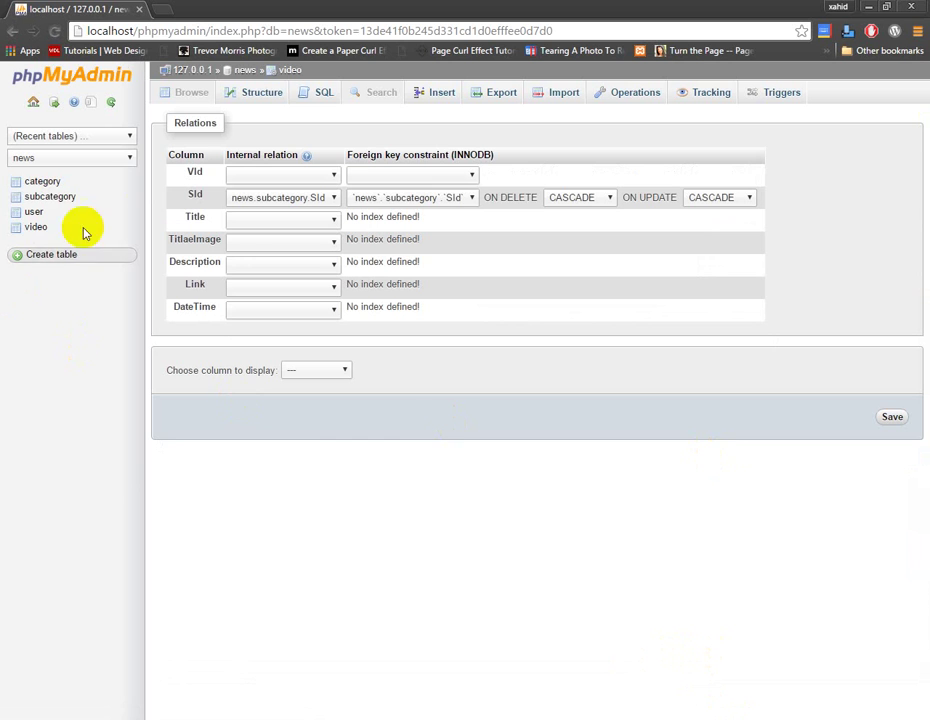
Start a new table named Comments with first column Id
click(62, 256)
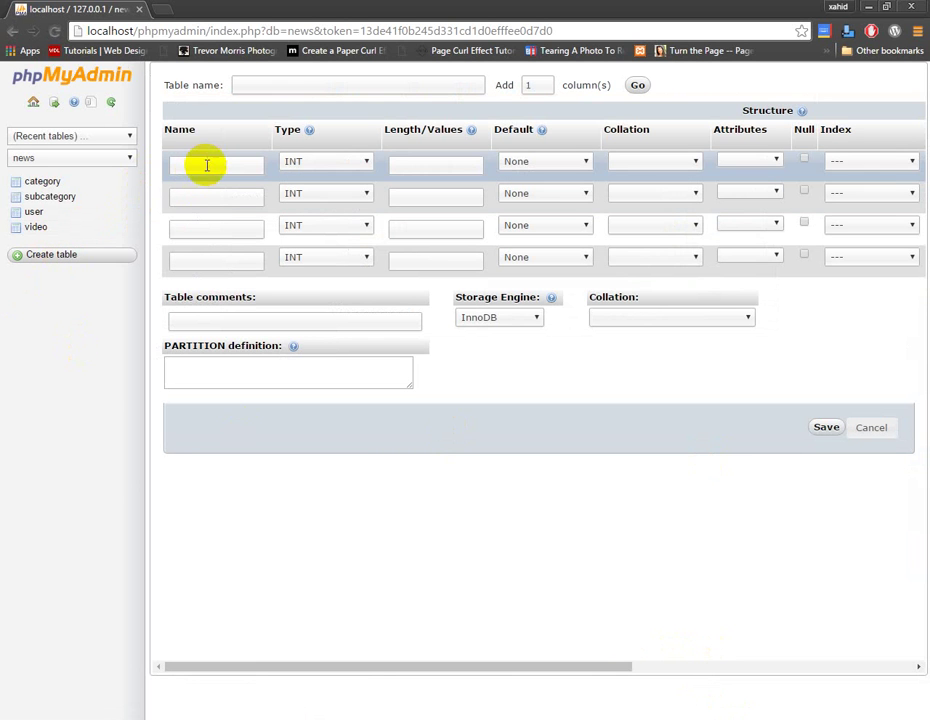
click(207, 165)
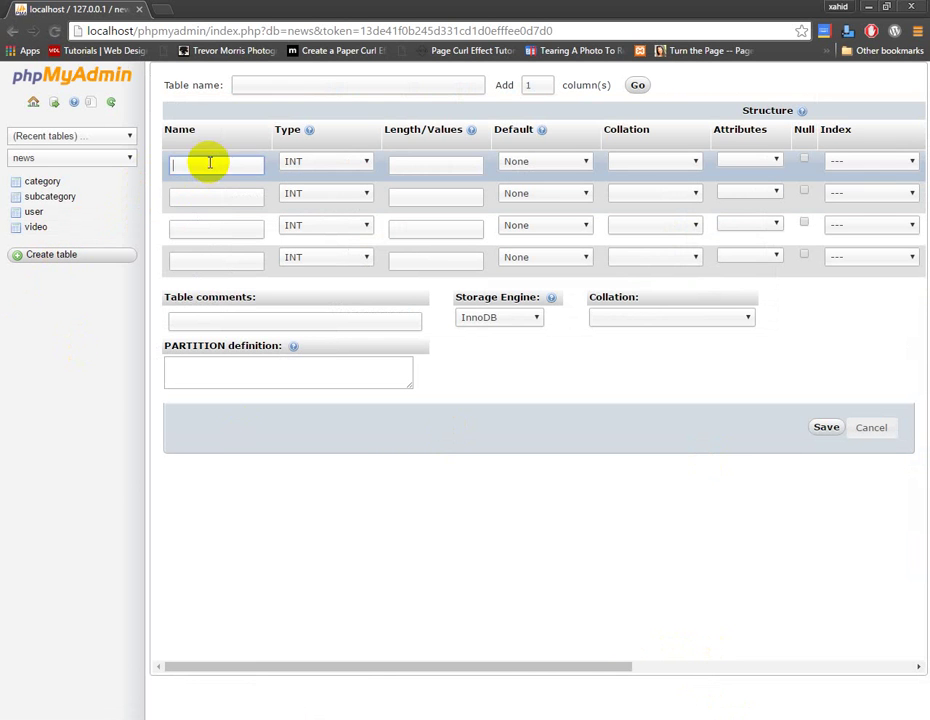
click(299, 84)
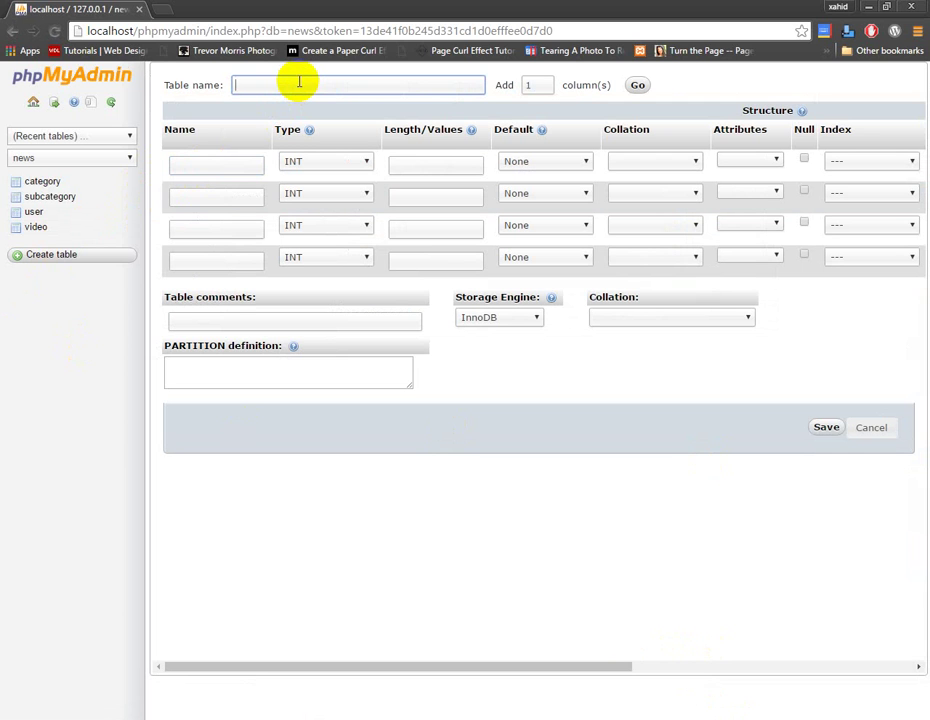
text(Comments)
click(221, 157)
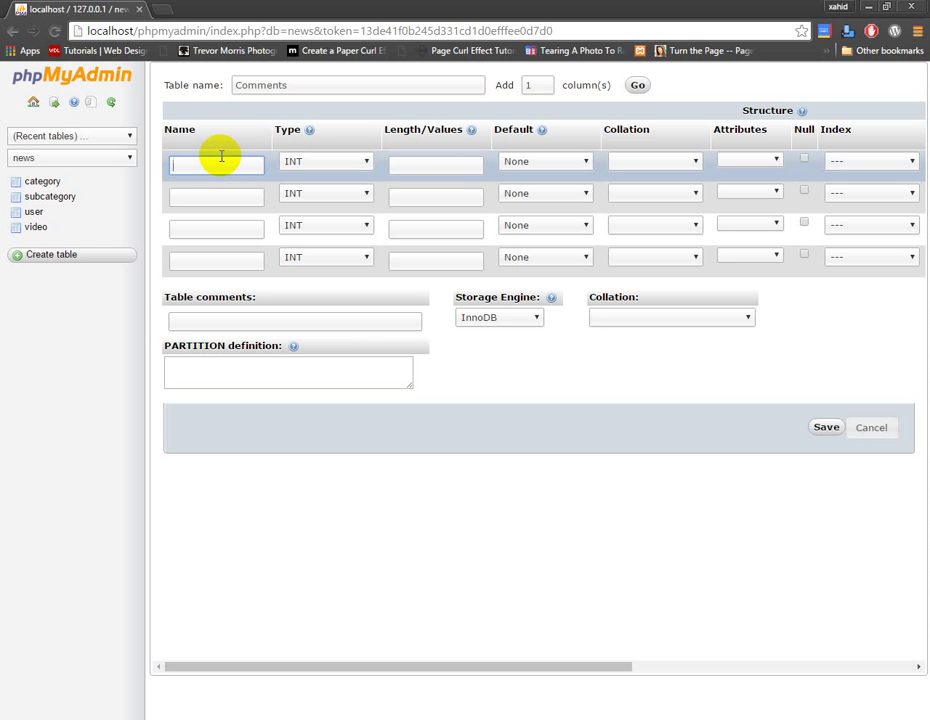
text(Id)
Name the next columns VId, UId and Status, then add a fifth column row
click(229, 197)
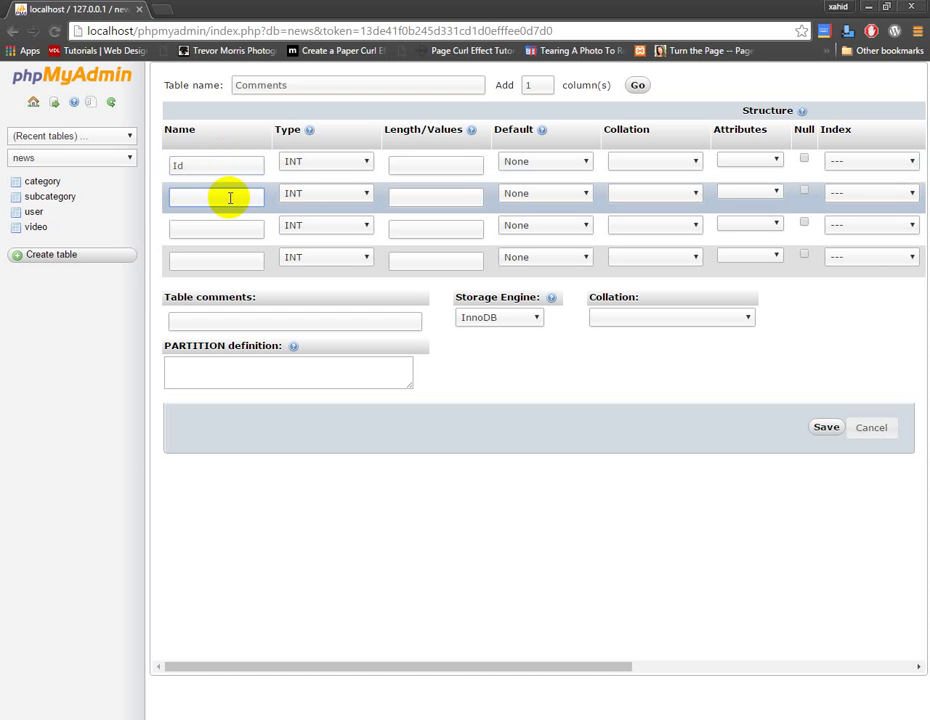
text(Vi)
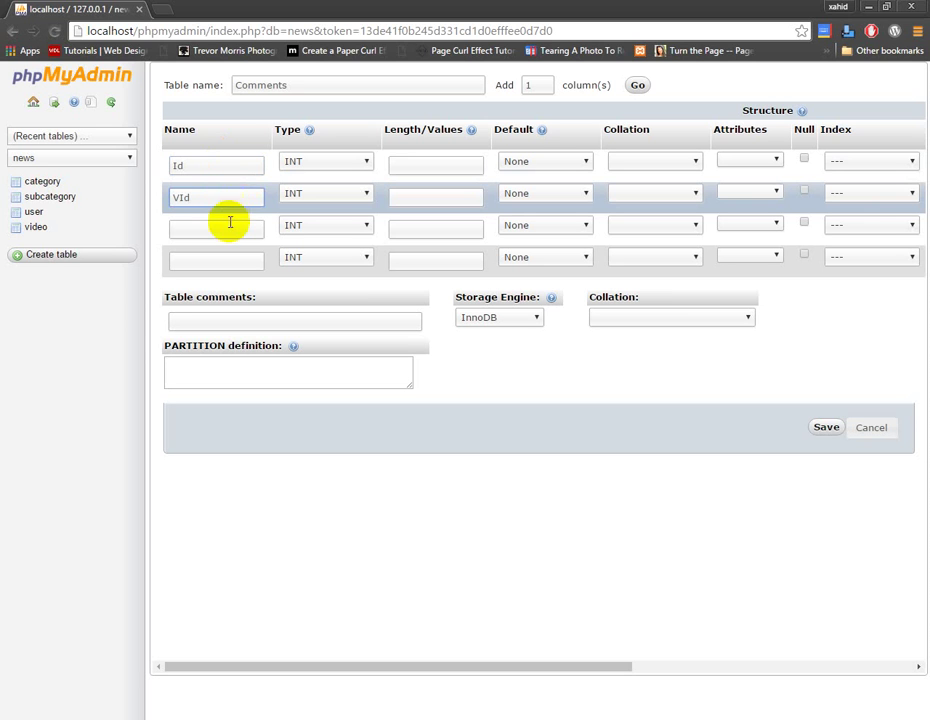
click(229, 226)
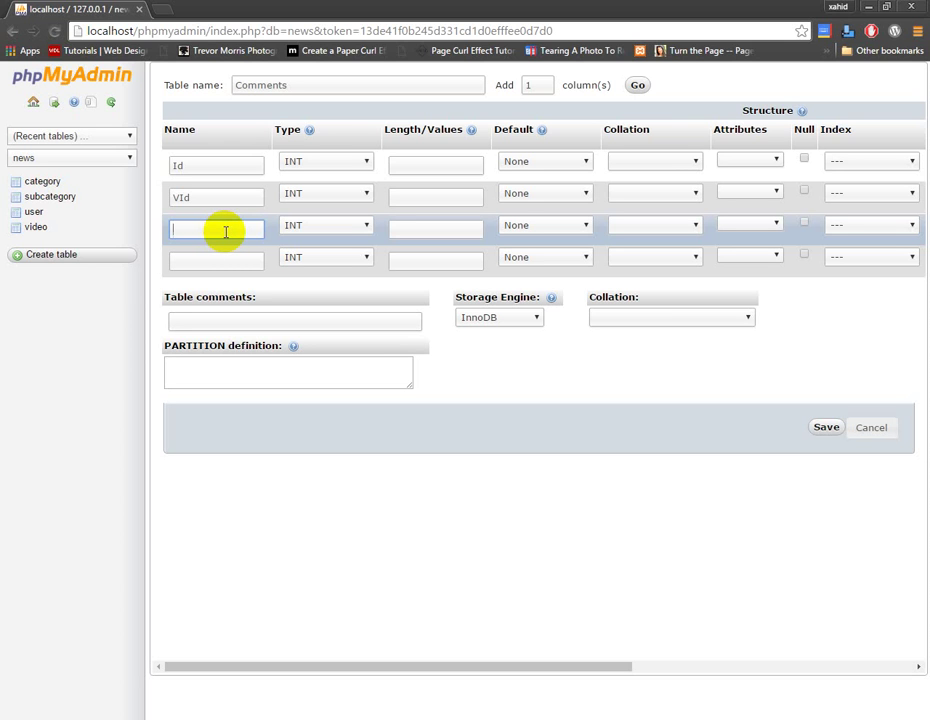
text(UId)
click(213, 262)
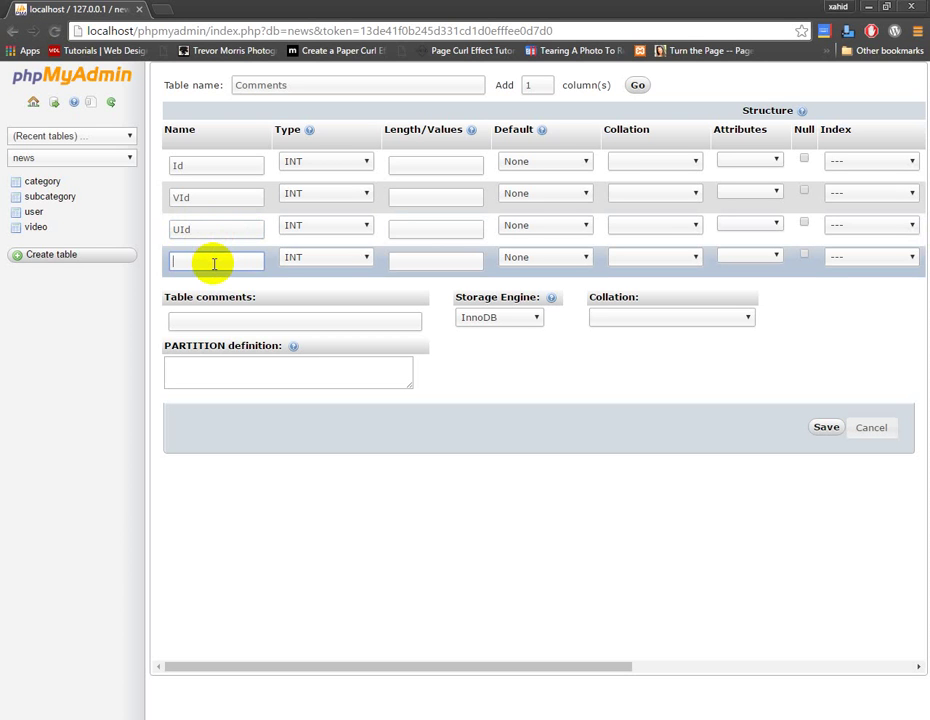
text(Status)
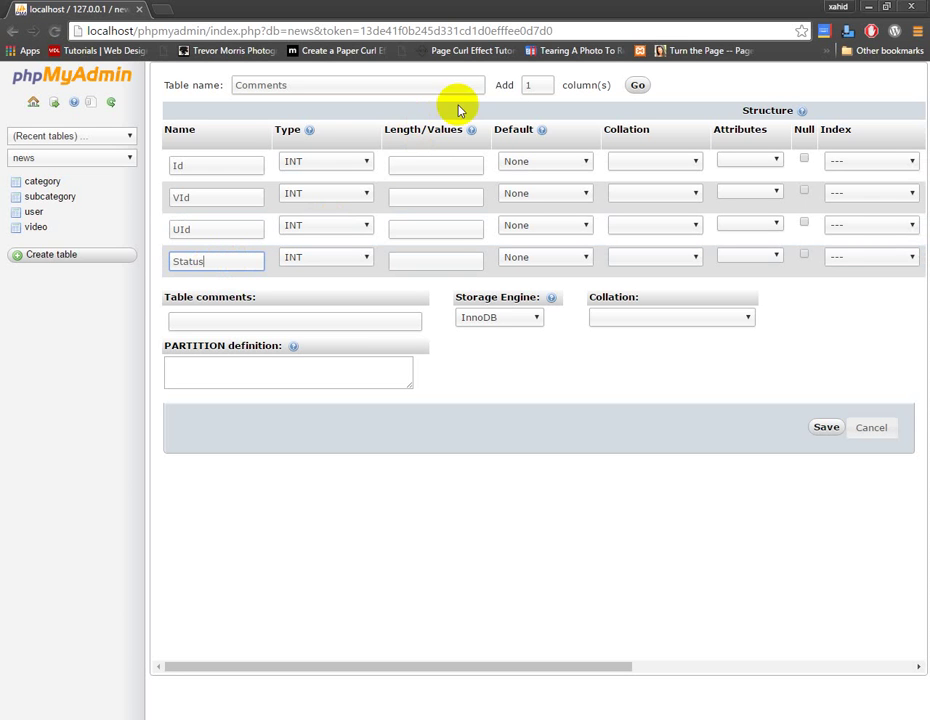
click(638, 87)
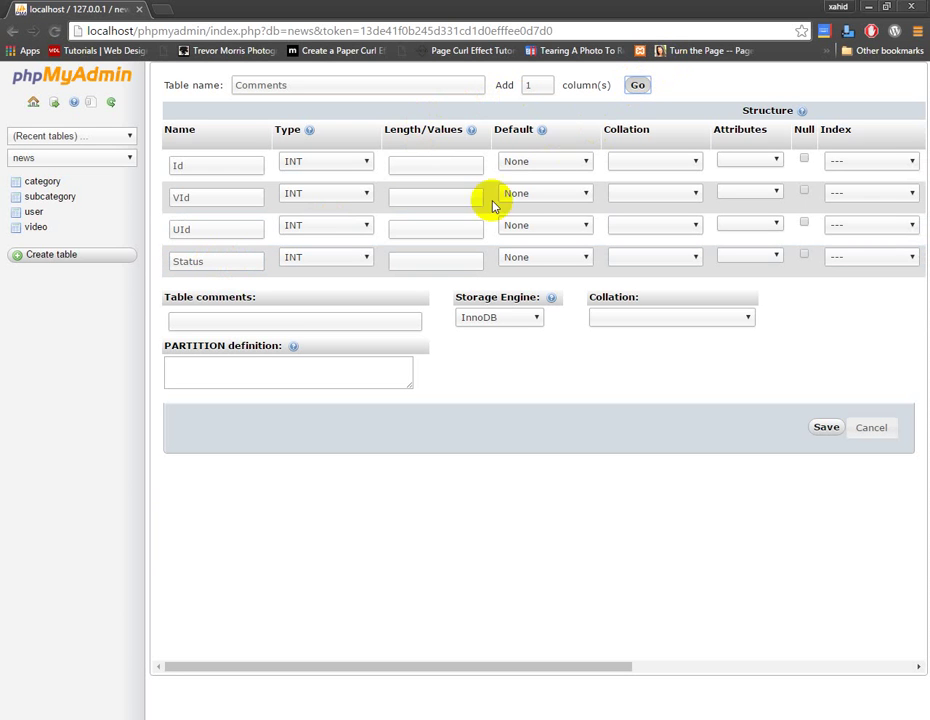
click(210, 296)
Make Status VARCHAR, add one column row, and rename the fifth column to Comment
text(D)
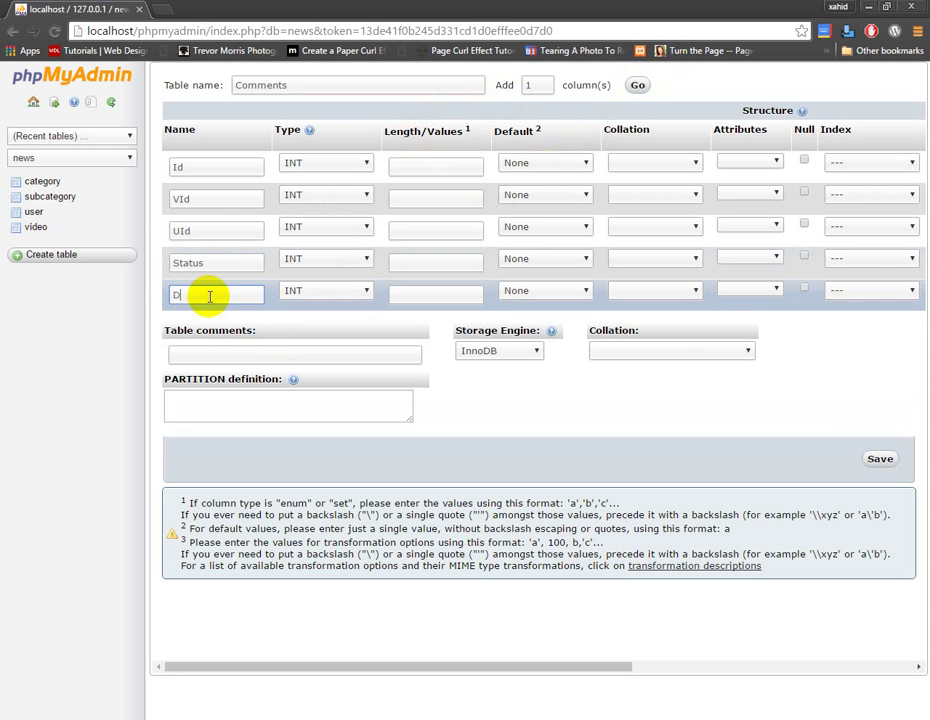
text(ateTime)
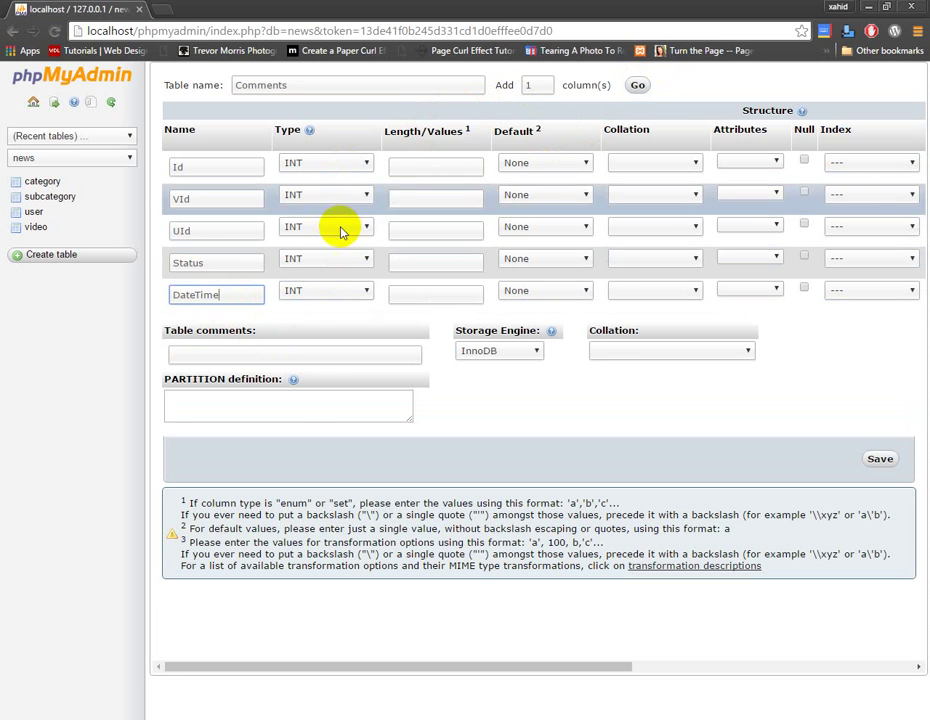
click(340, 262)
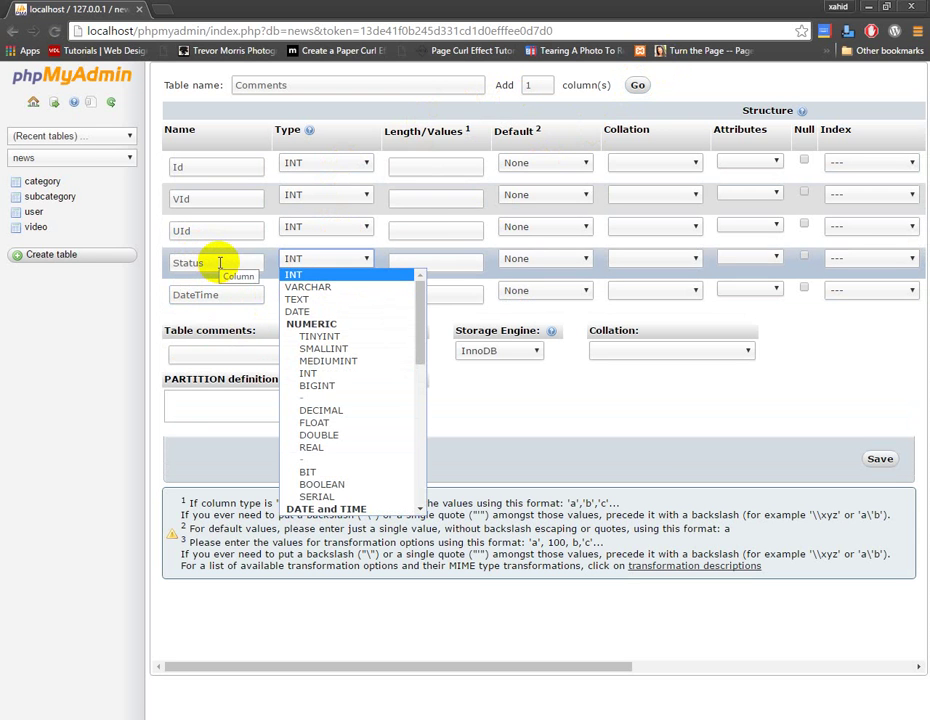
click(357, 288)
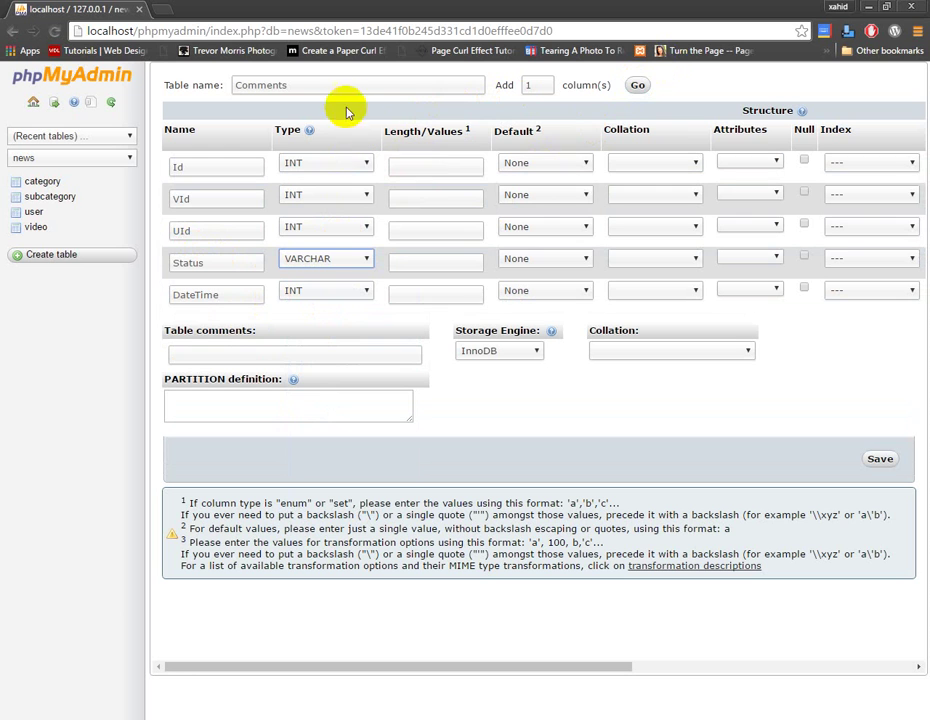
click(638, 87)
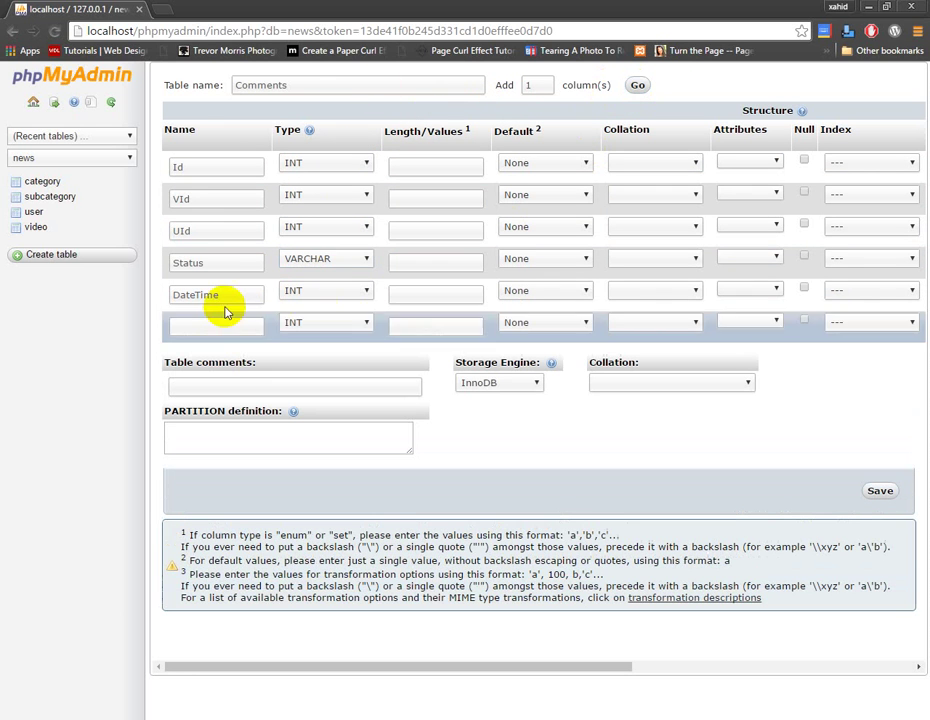
drag(237, 295, 125, 297)
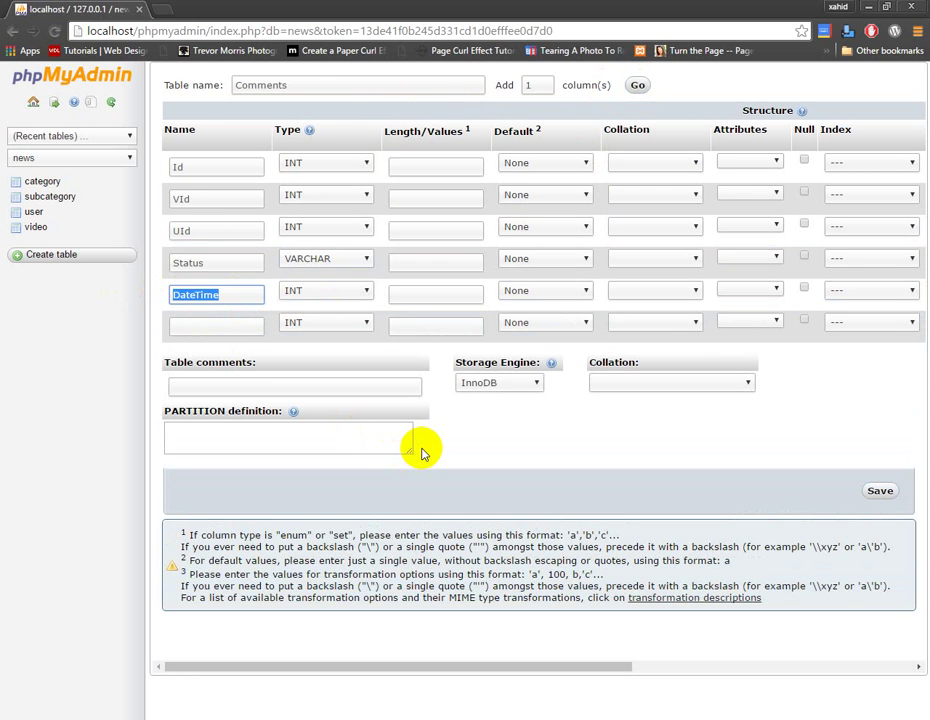
text(Comment)
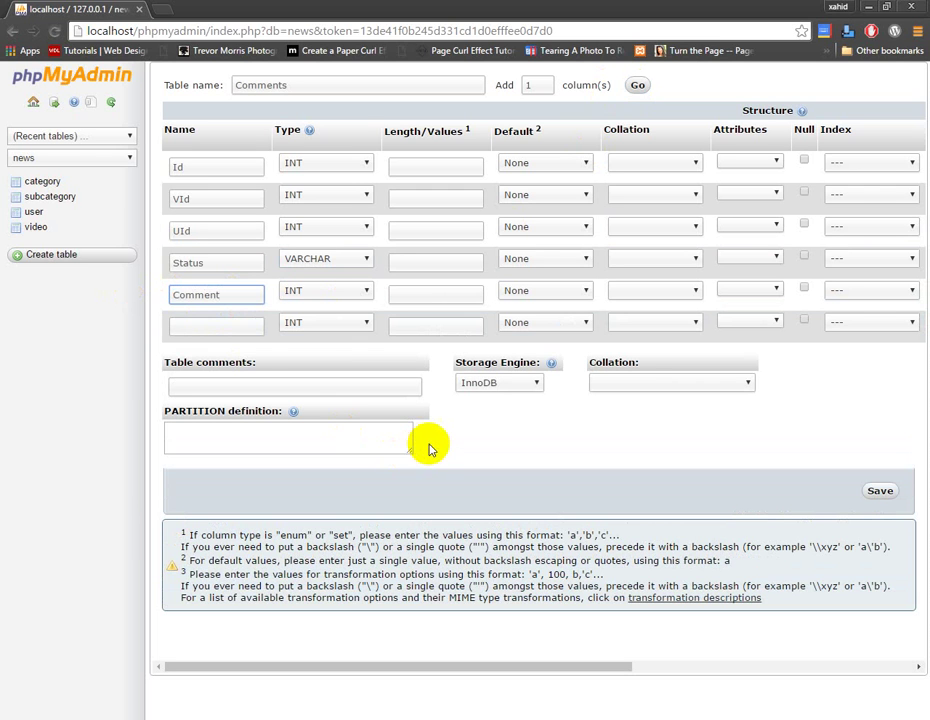
Name the sixth column DateTime with type TIMESTAMP, and set Comment to VARCHAR
click(235, 328)
text(D)
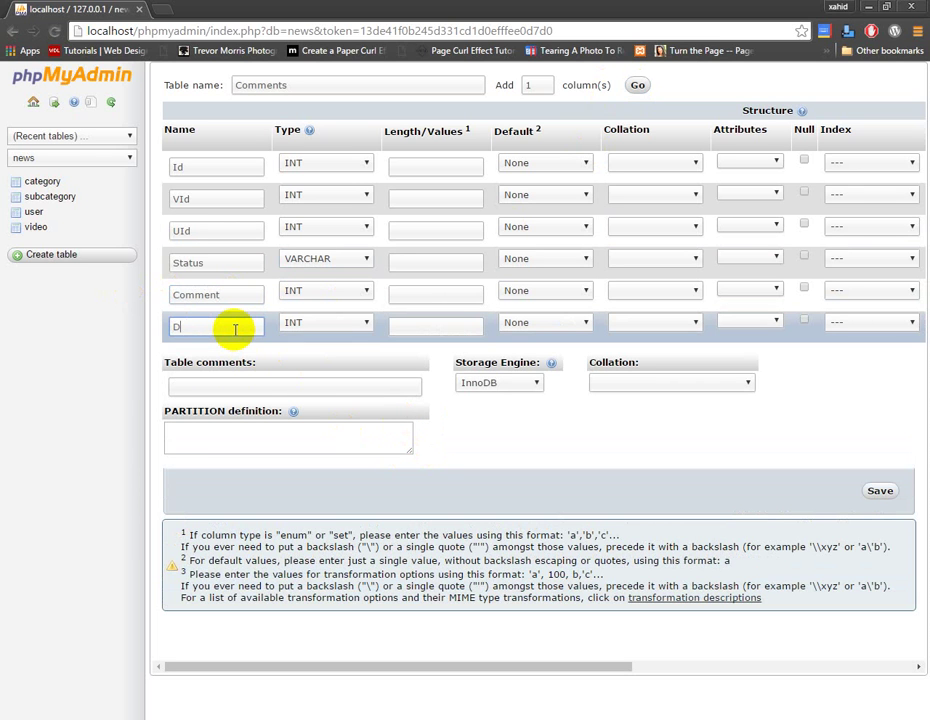
text(ateTime)
click(310, 323)
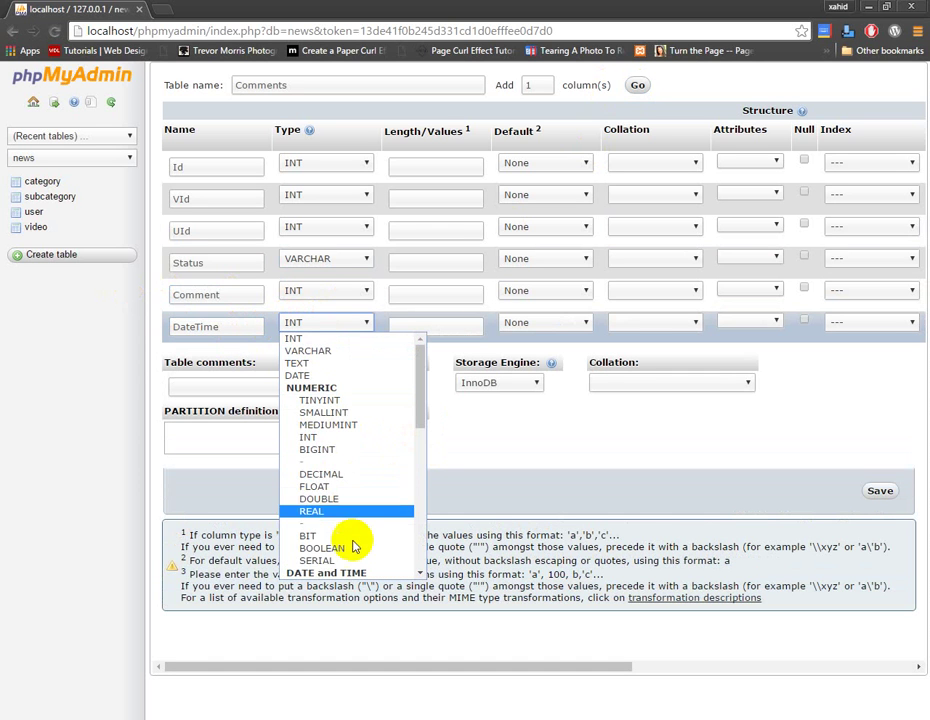
scroll(345, 540, down, 3)
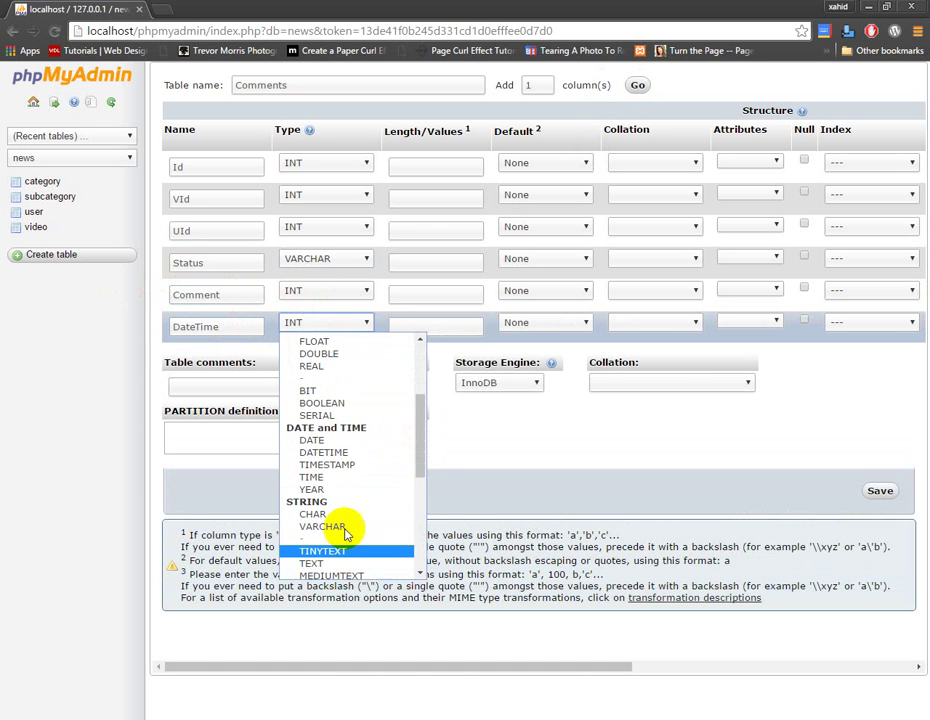
click(349, 466)
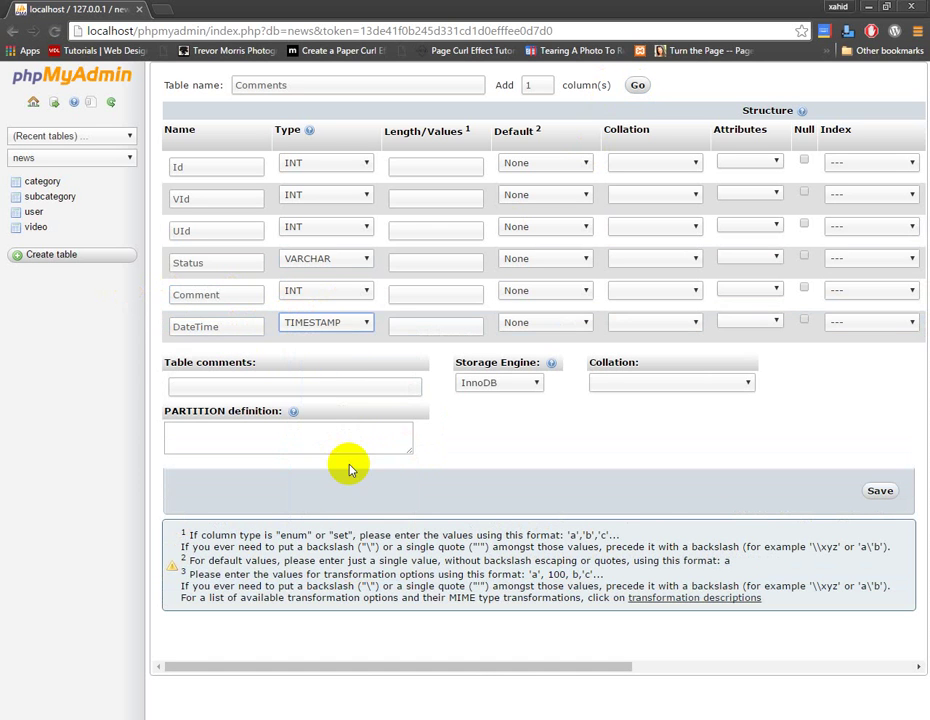
click(357, 293)
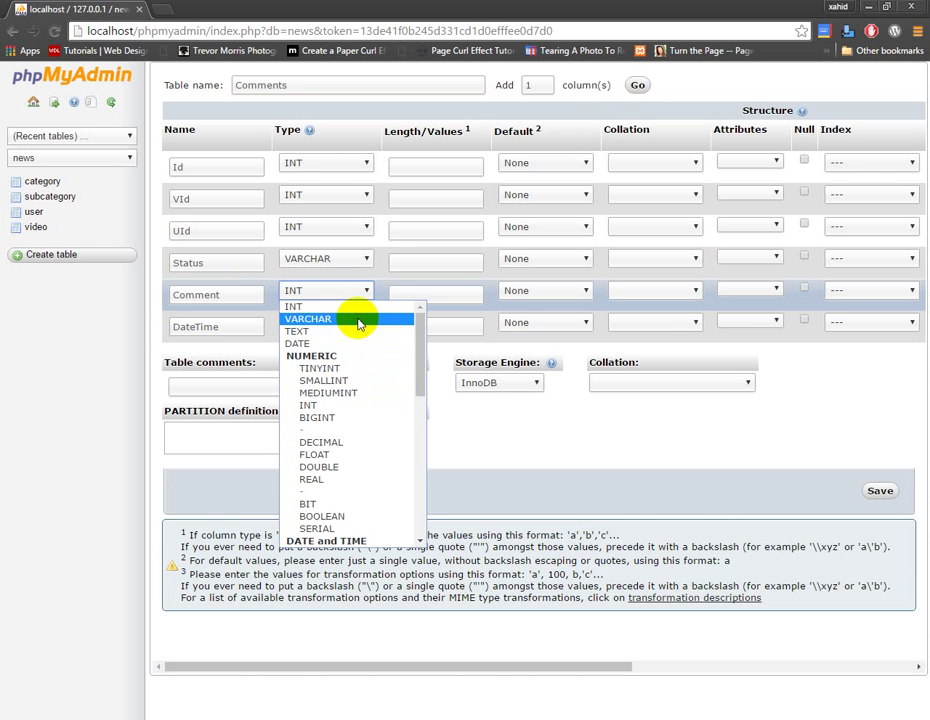
click(356, 319)
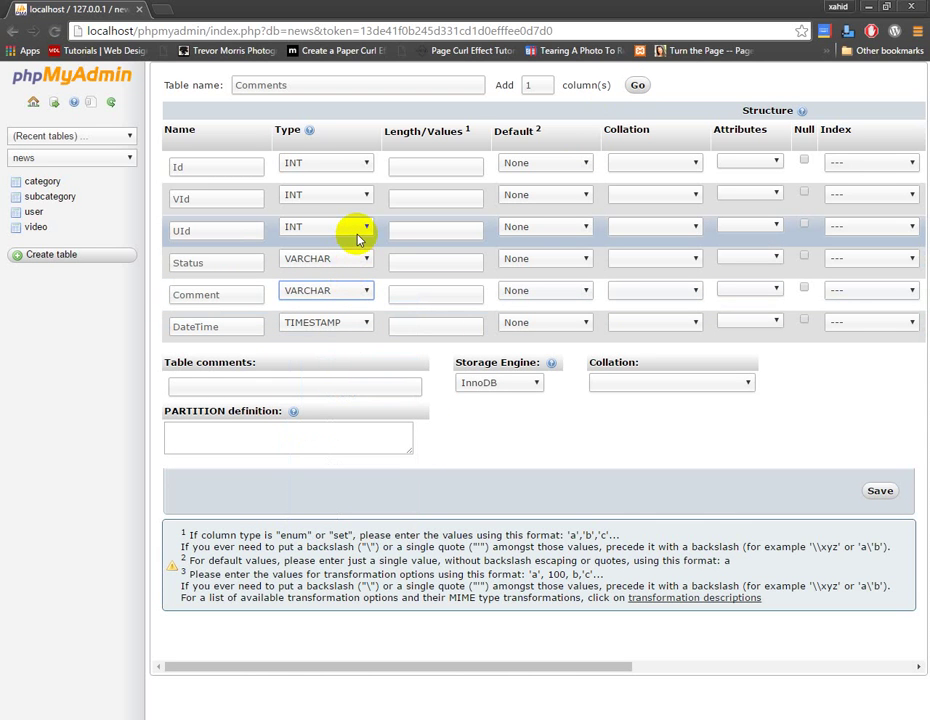
Set lengths 11 for Id, VId and UId, 25 for Status and 500 for Comment
click(425, 170)
text(11)
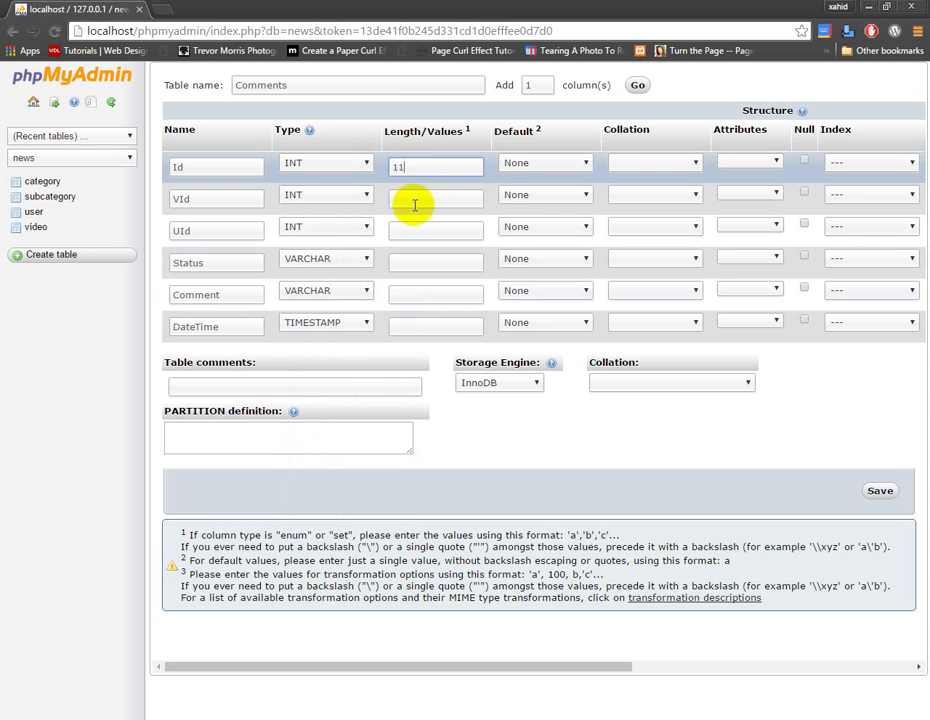
click(415, 201)
text(11)
click(410, 234)
text(11)
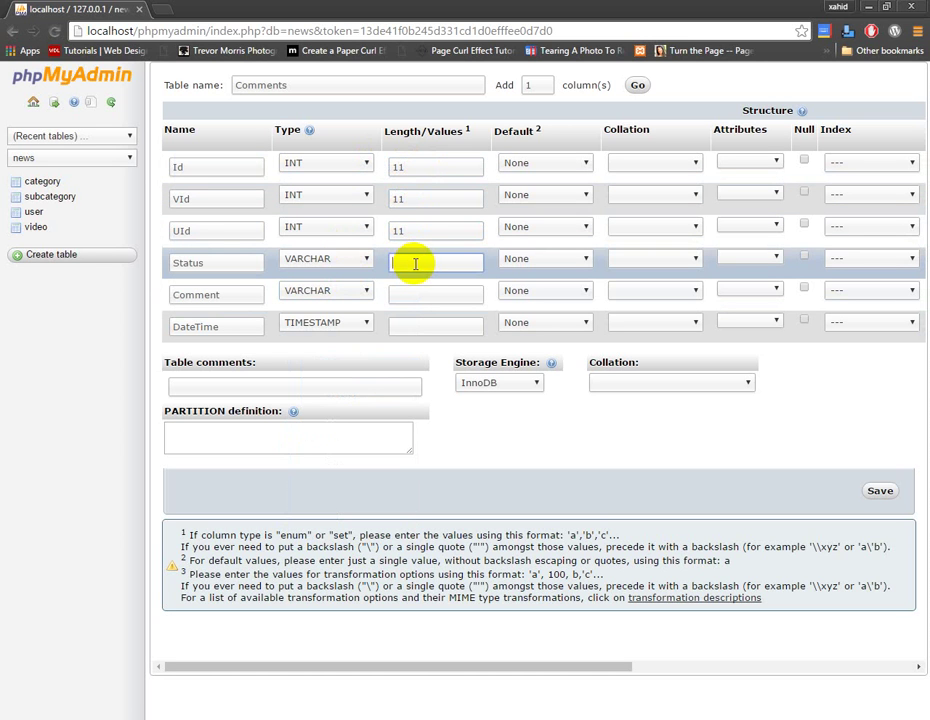
click(415, 260)
text(25)
click(416, 289)
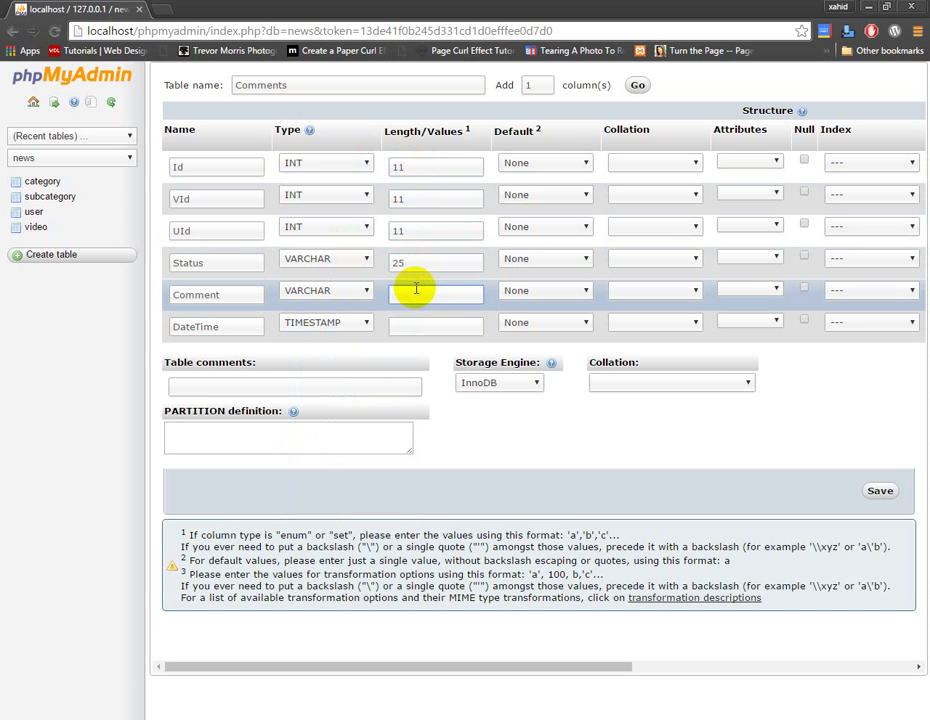
text(500)
click(417, 323)
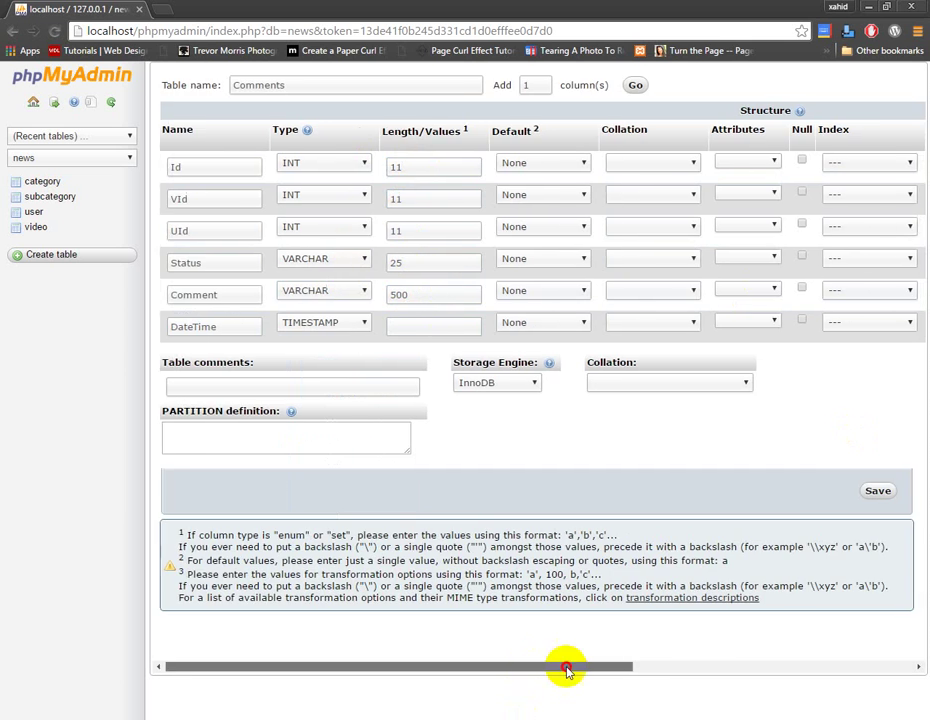
drag(565, 667, 648, 658)
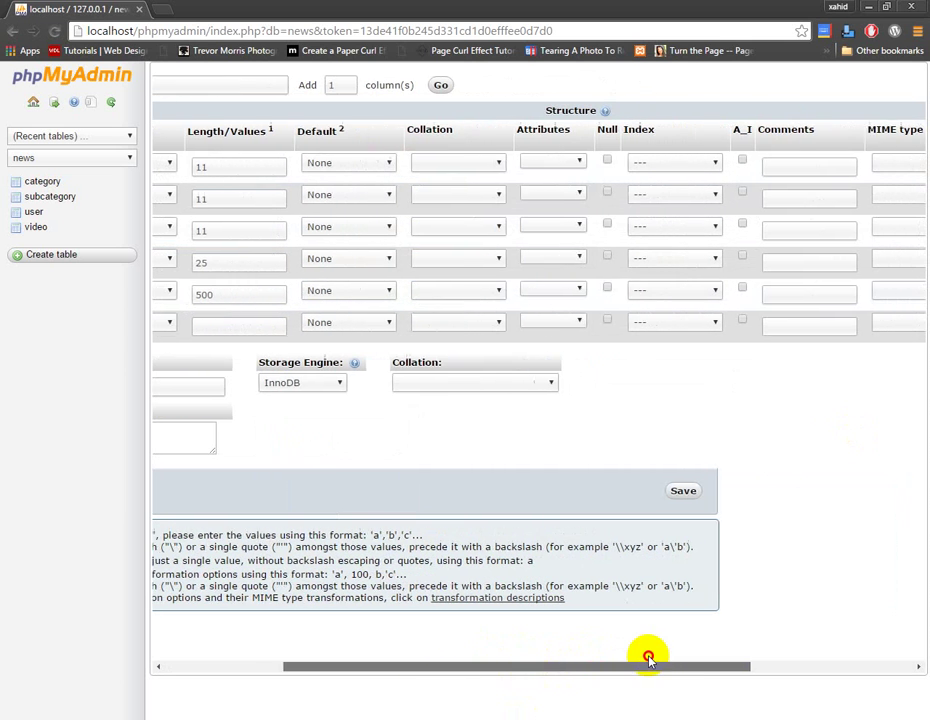
Auto-increment Id, give VId and UId a plain INDEX, and save the Comments table
click(738, 159)
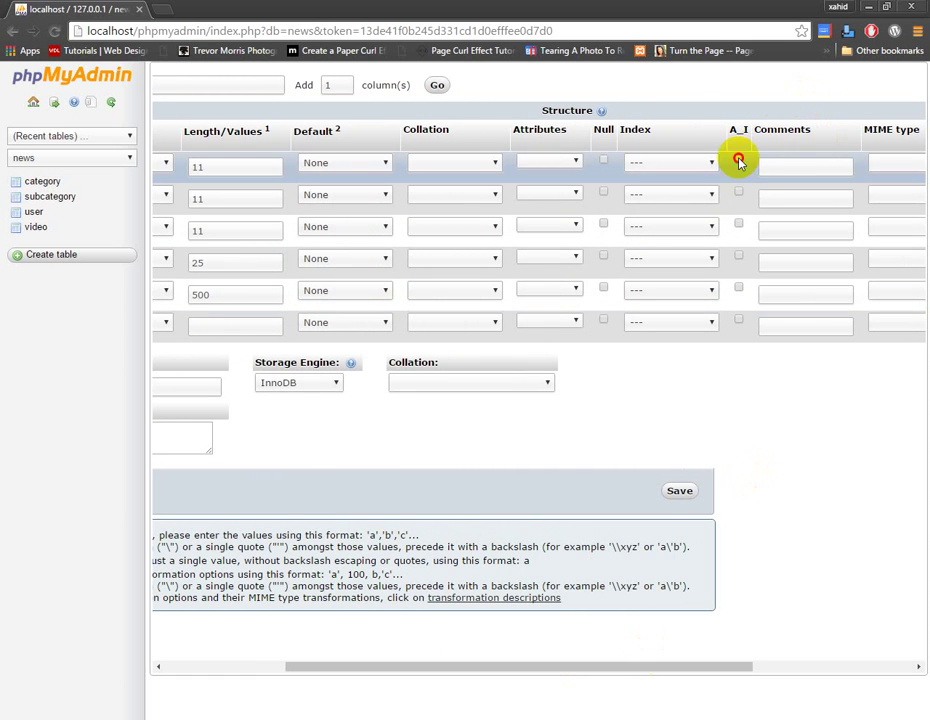
click(703, 195)
click(704, 248)
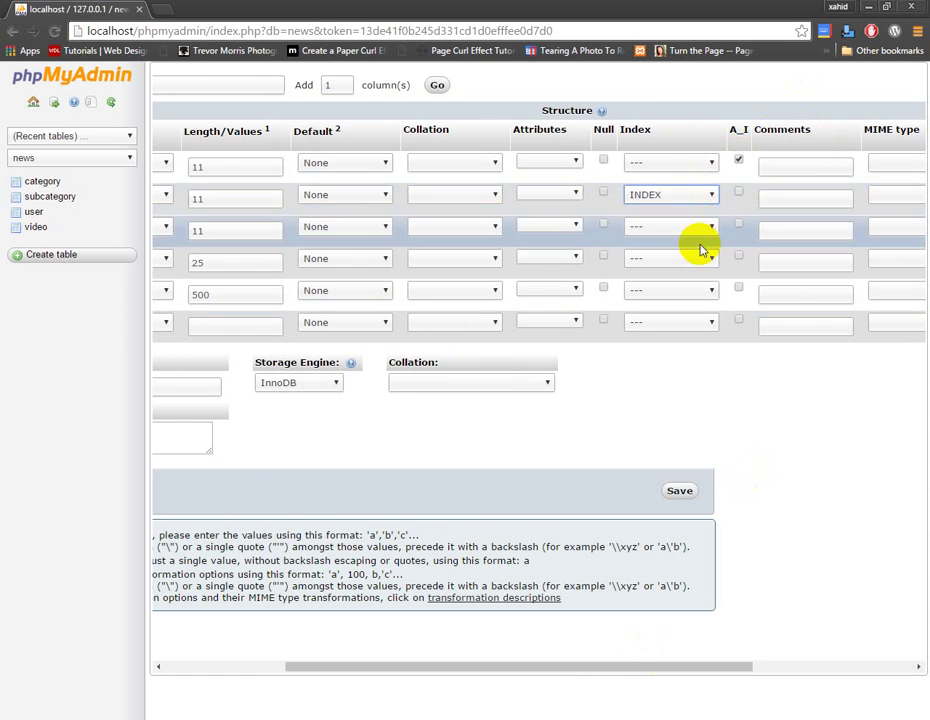
drag(514, 668, 332, 668)
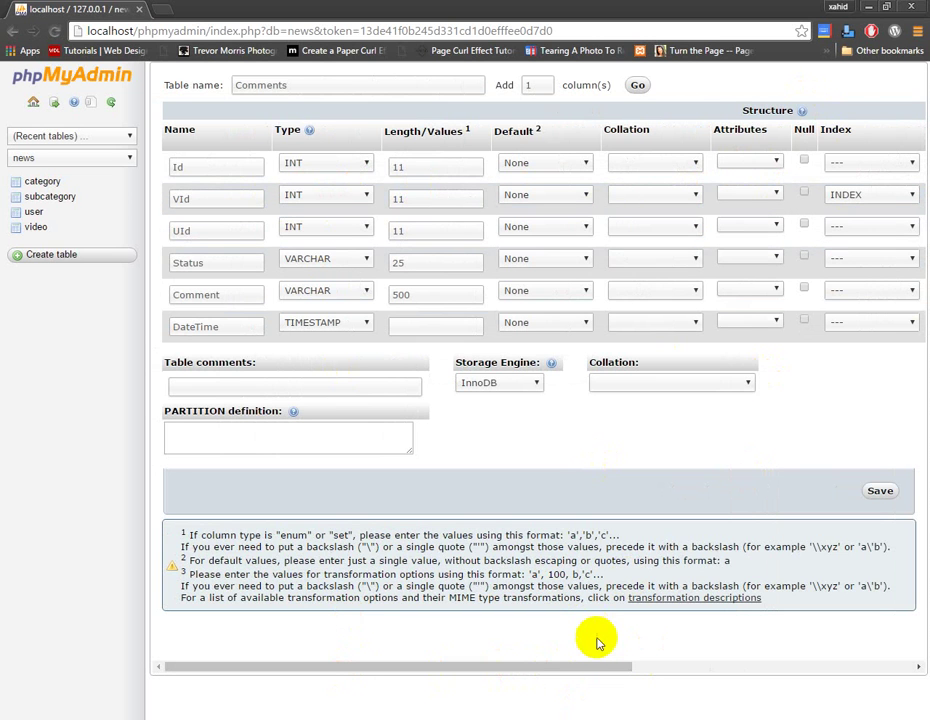
click(698, 672)
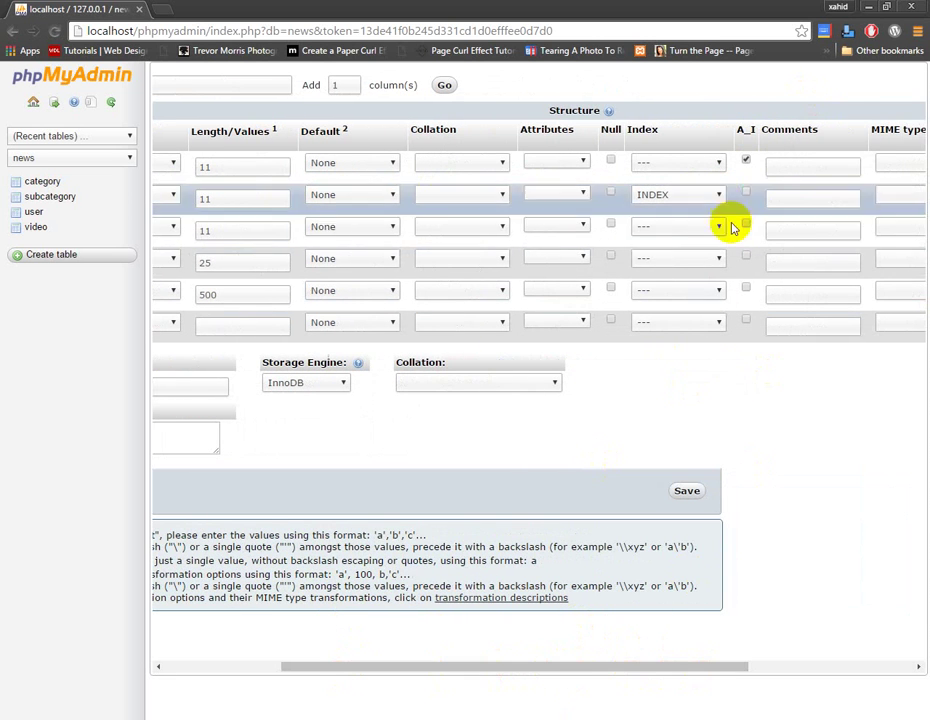
click(718, 226)
click(712, 280)
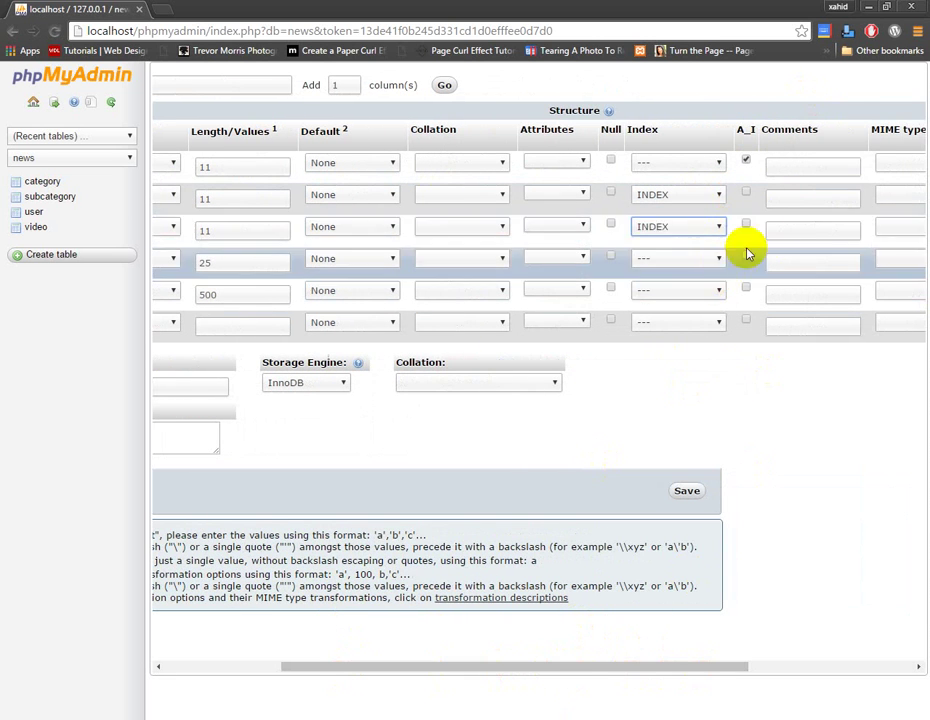
click(689, 491)
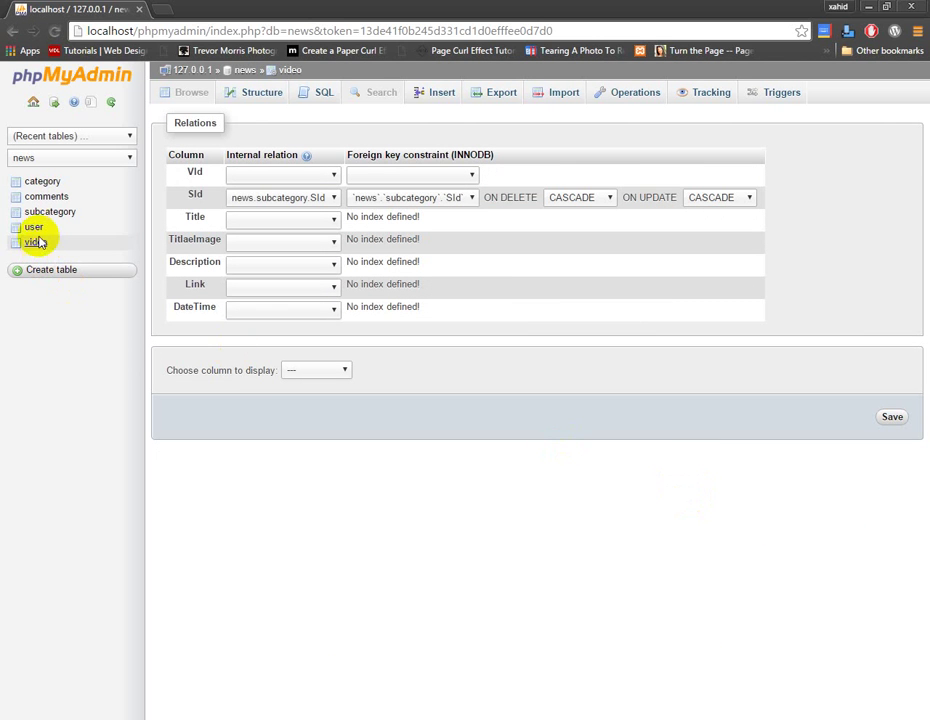
Go to the comments table's structure and its Relation view
click(46, 197)
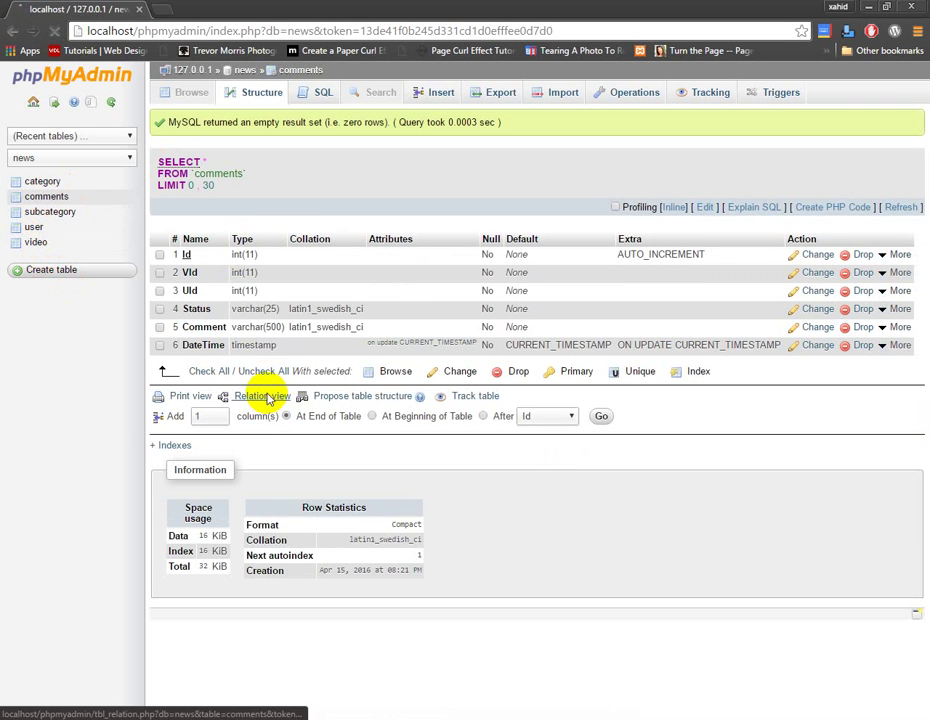
click(264, 396)
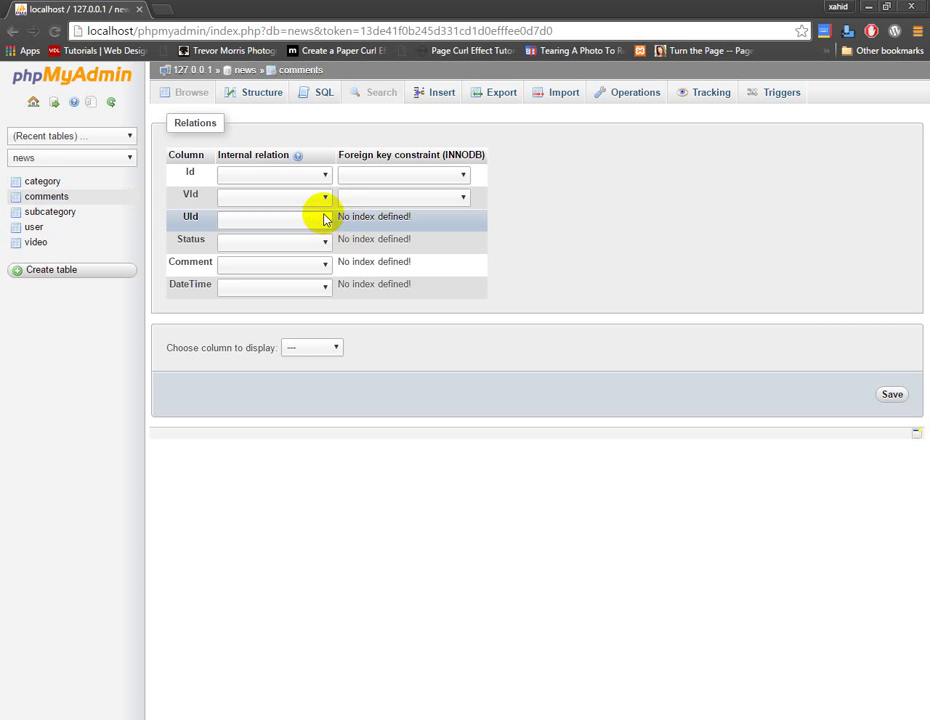
Make Comments' VId a foreign key to news.video.VId with CASCADE on delete and update
click(325, 197)
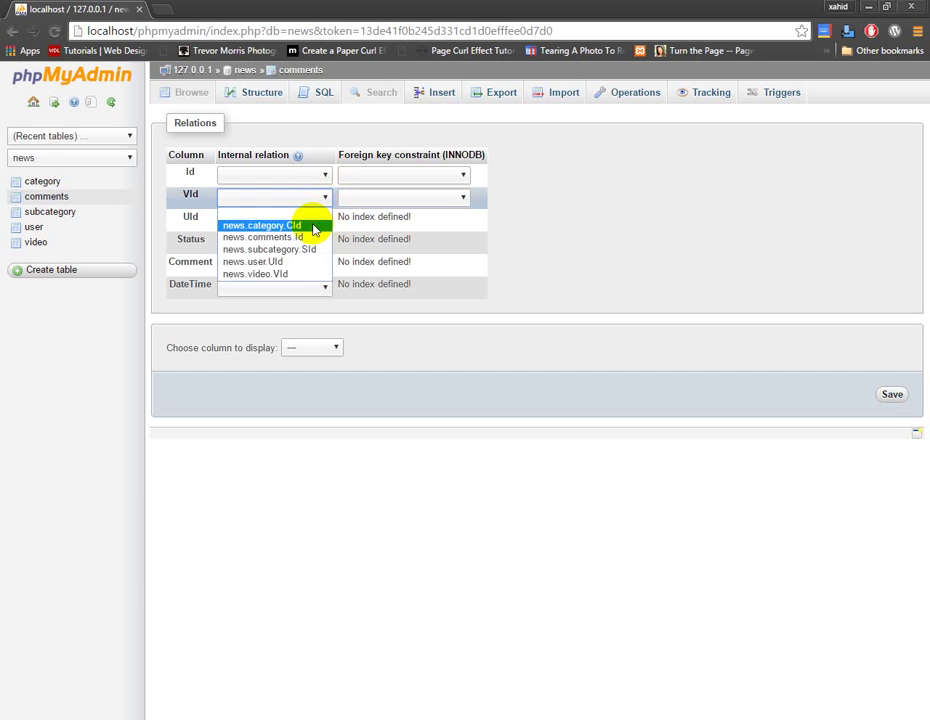
click(306, 274)
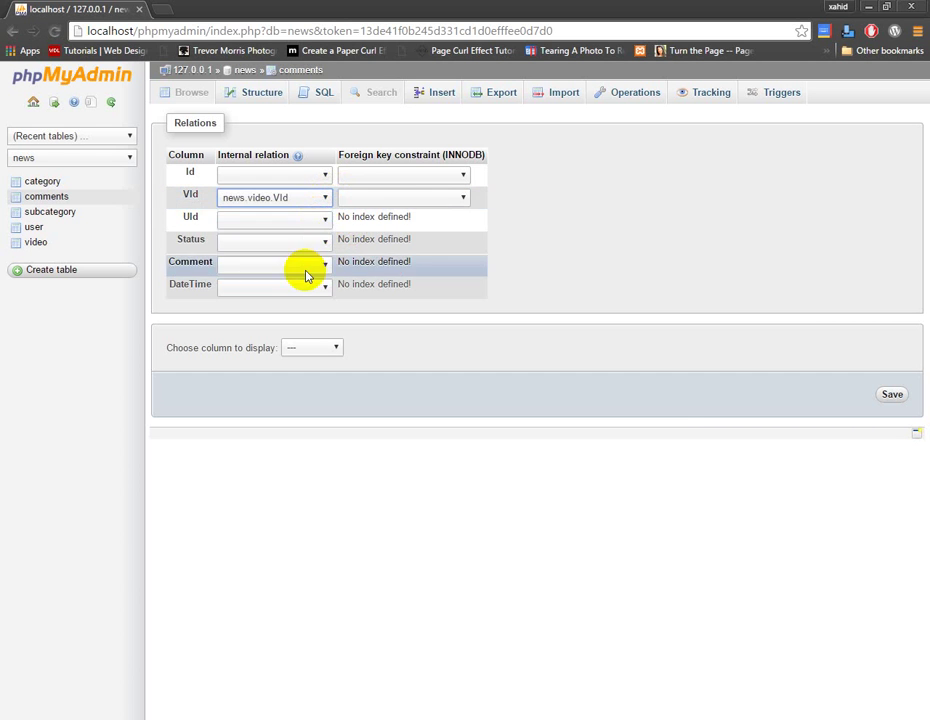
click(430, 195)
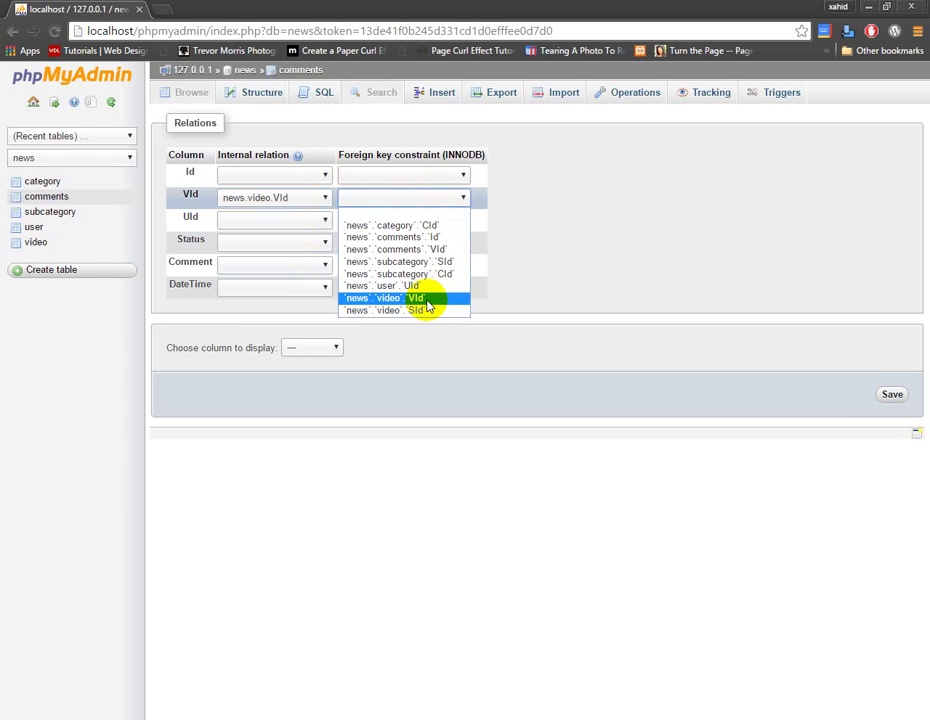
click(428, 300)
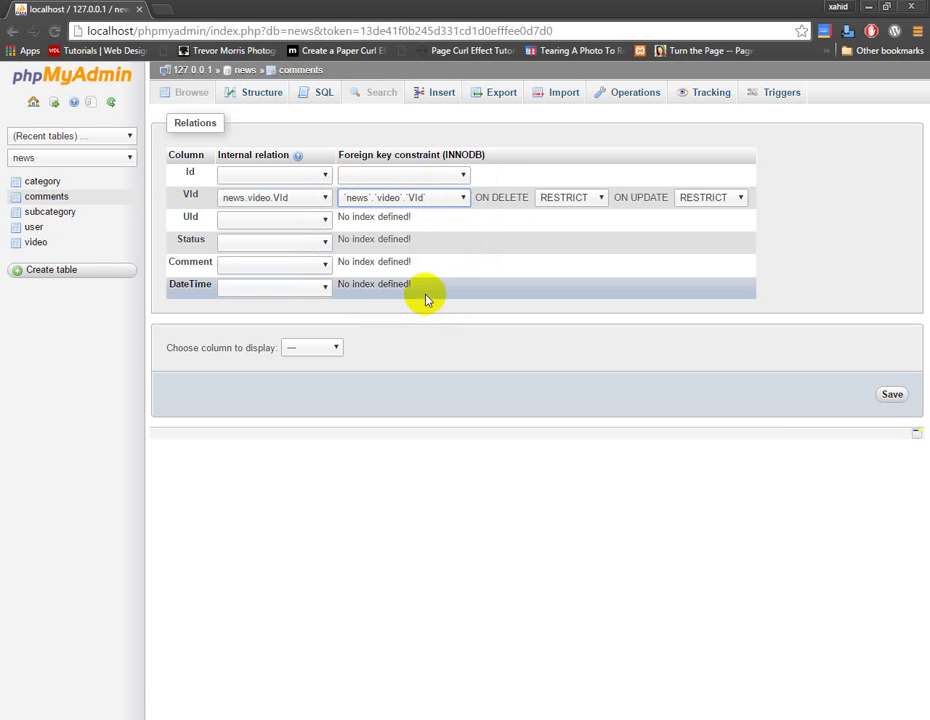
click(566, 200)
click(564, 213)
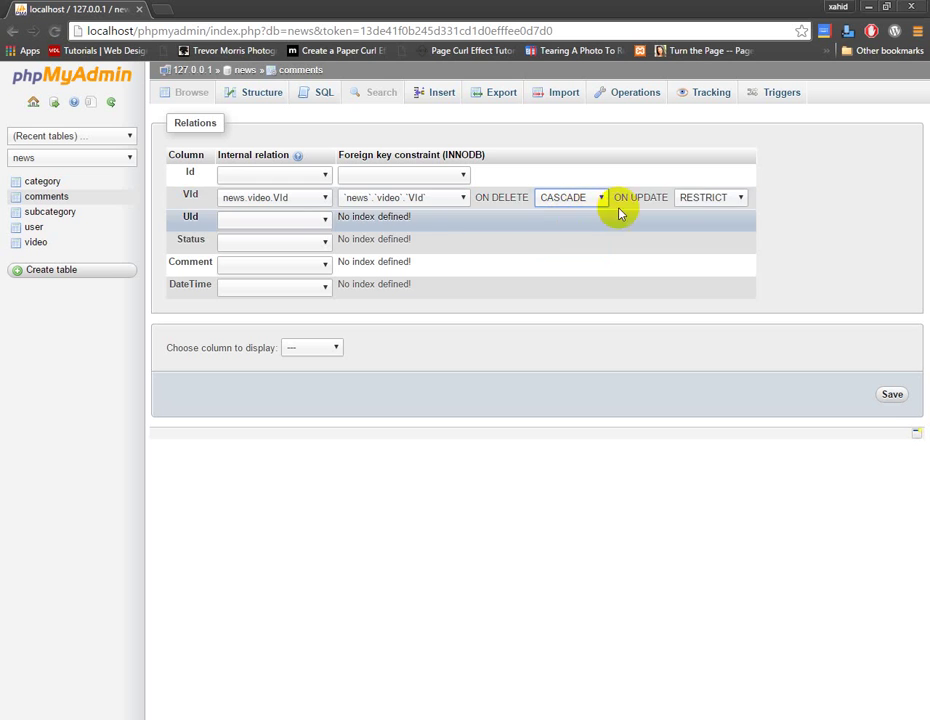
click(695, 197)
click(704, 212)
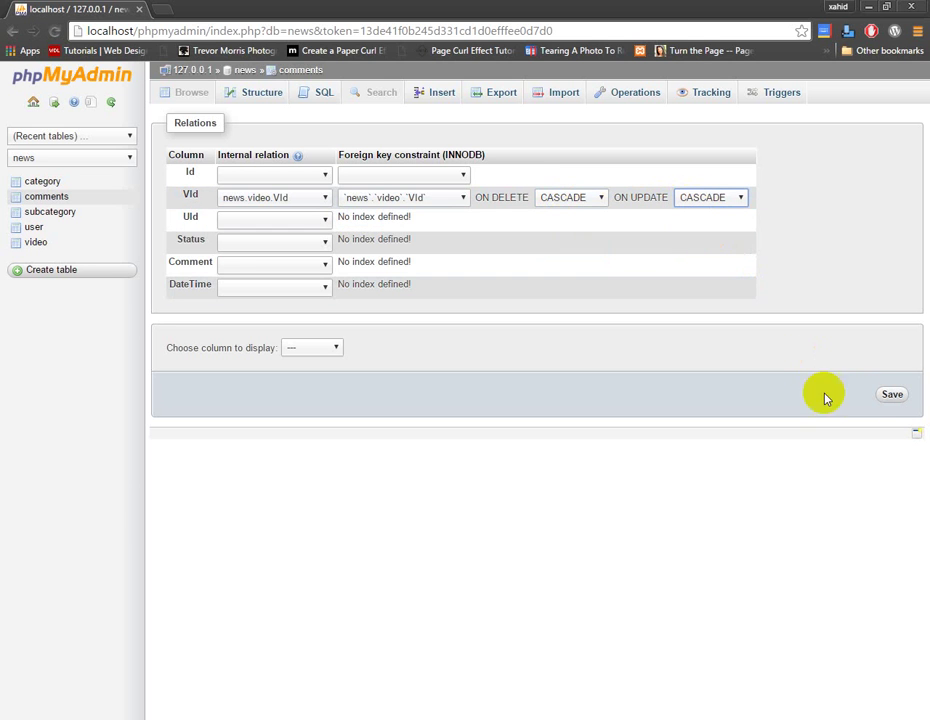
Save the relation settings and open the user table's structure
click(892, 394)
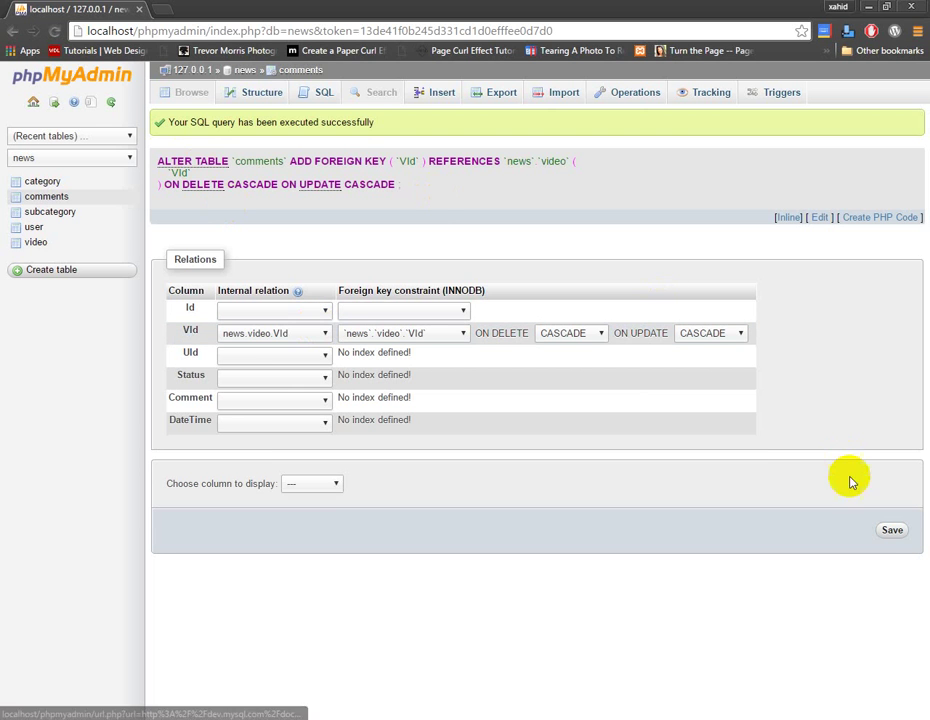
click(893, 532)
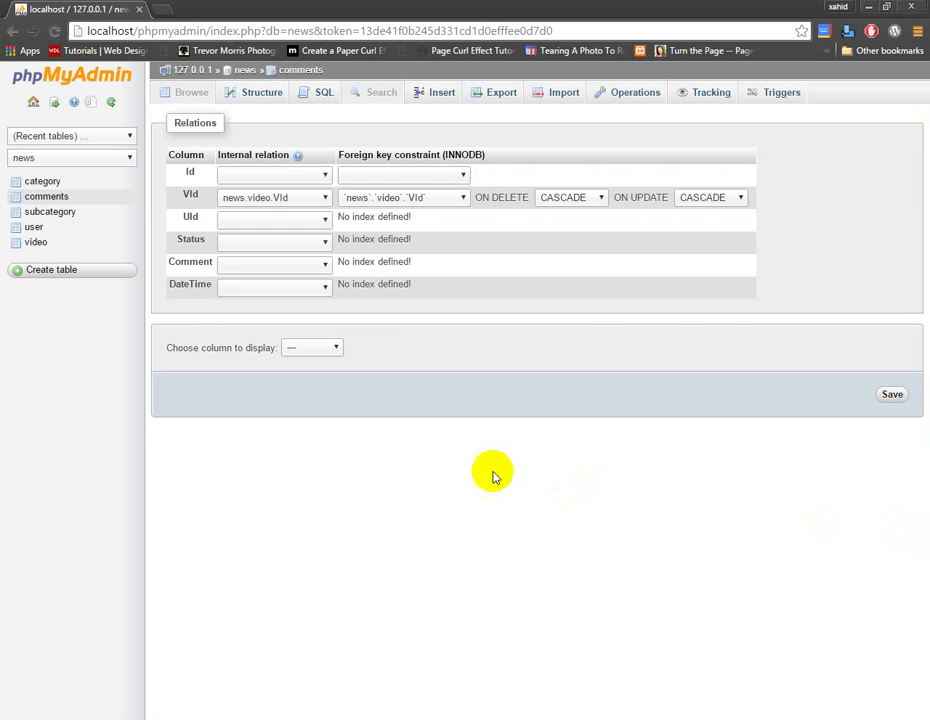
click(34, 228)
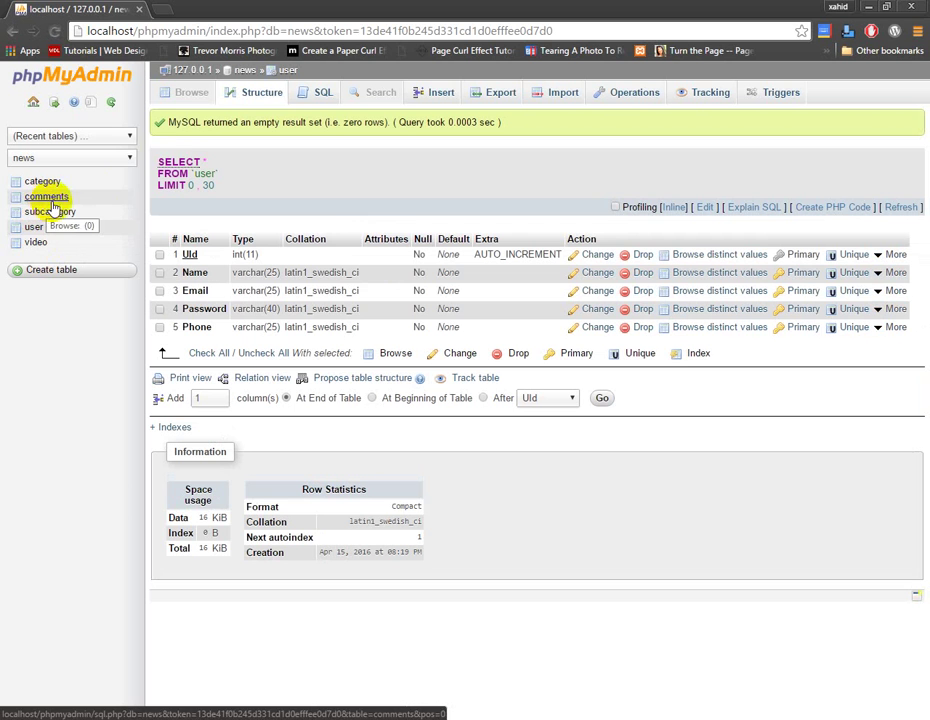
Start a new table named admin with columns Id, Name, Email and Password
click(48, 272)
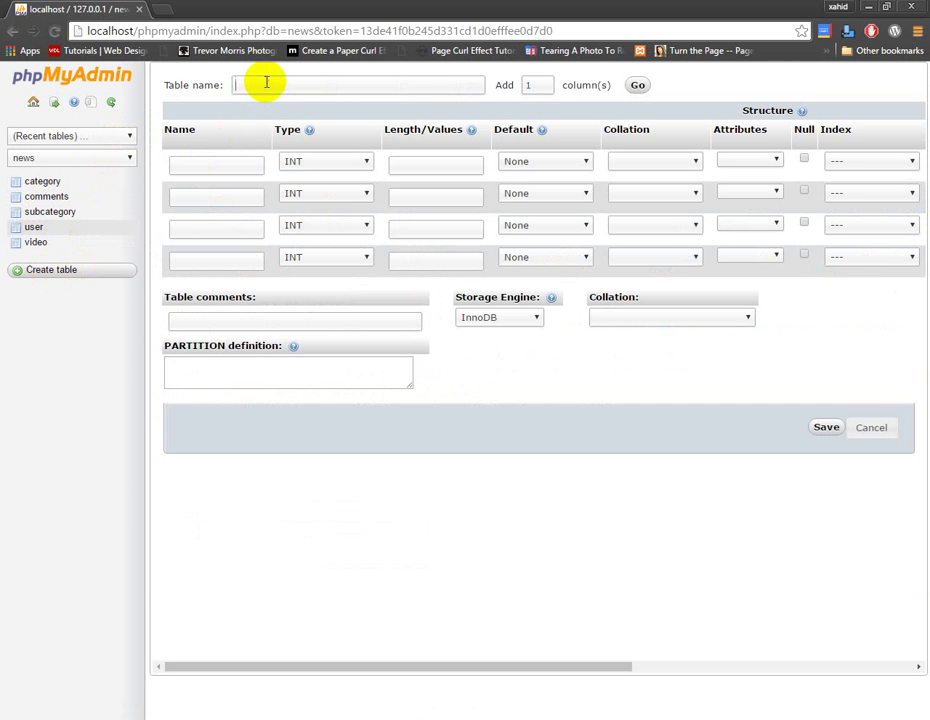
click(266, 84)
text(admin)
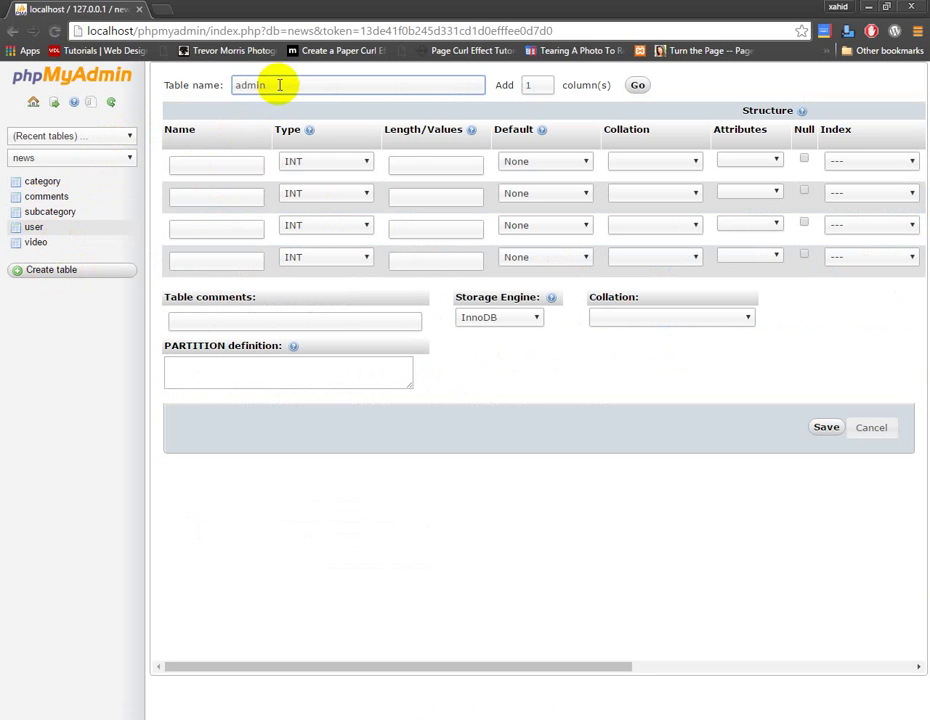
click(251, 162)
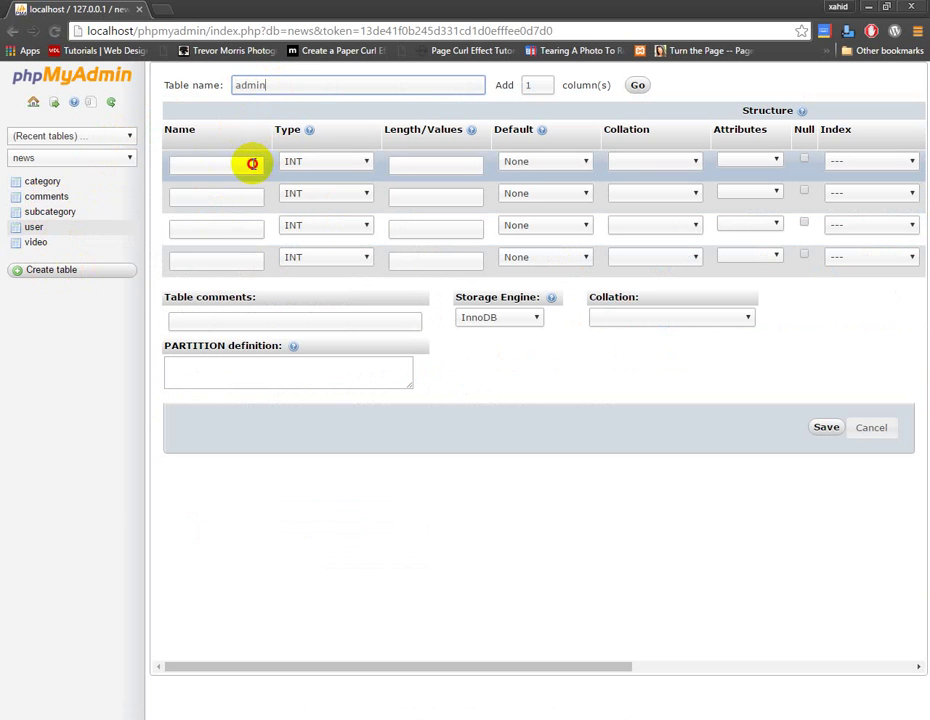
text(Id)
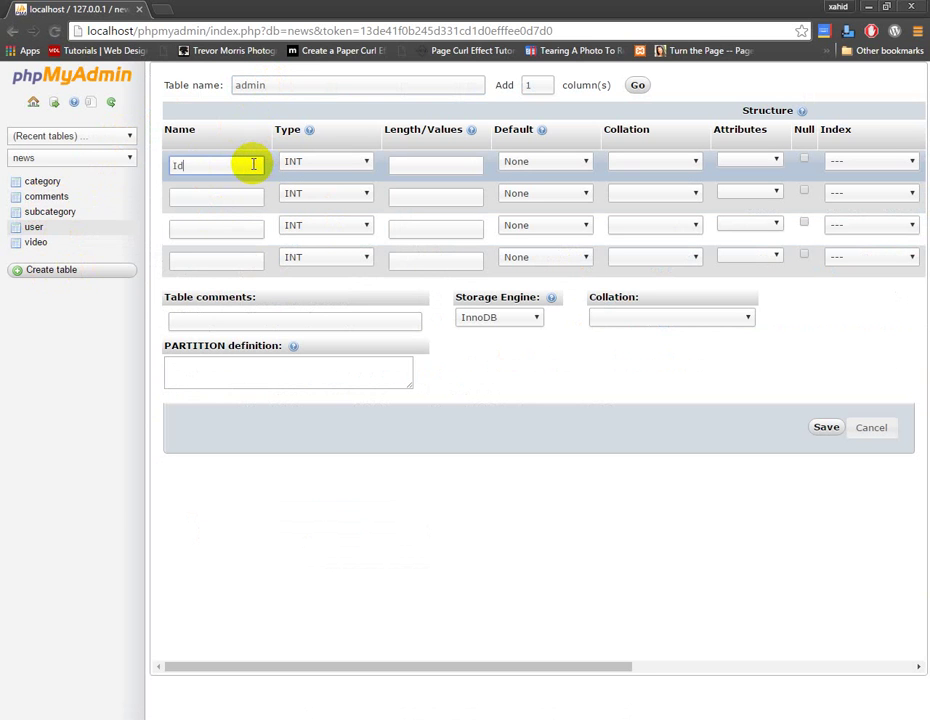
click(249, 196)
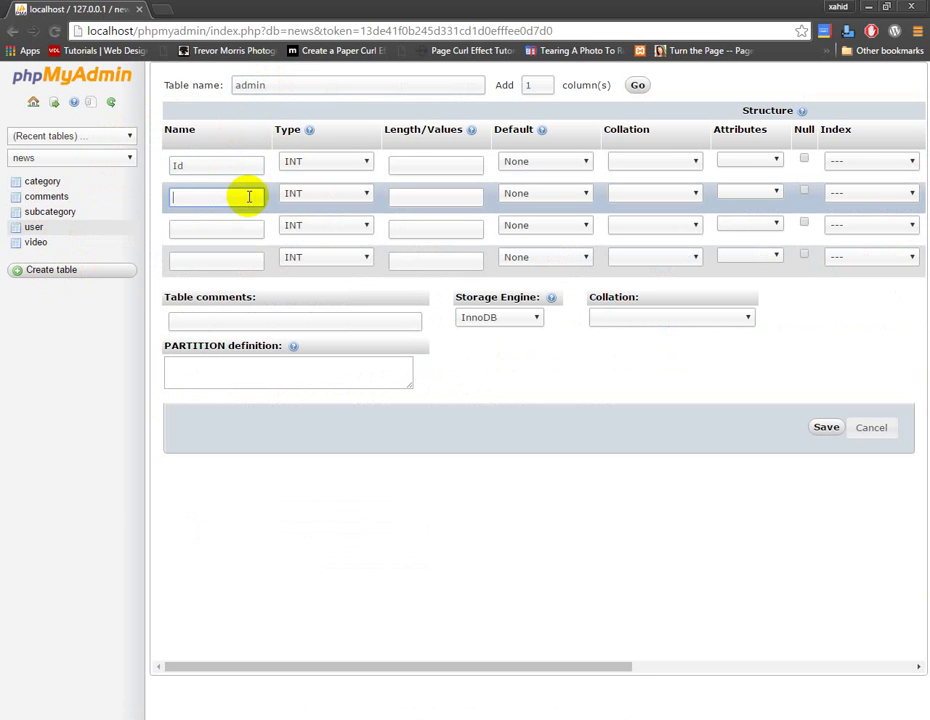
text(Name)
click(241, 226)
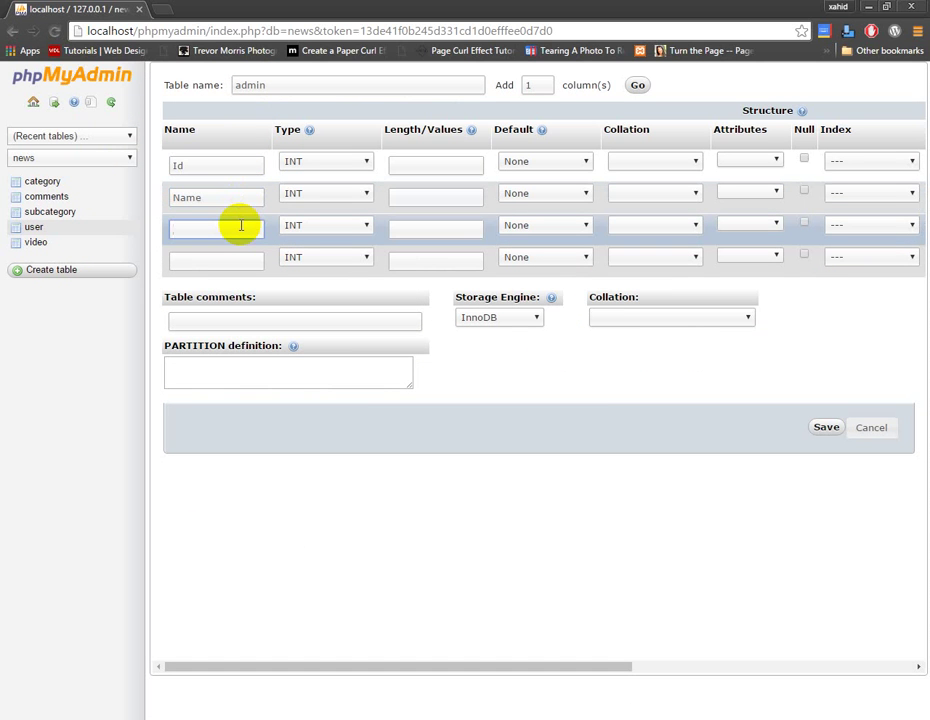
text(Email)
click(257, 262)
text(Pa)
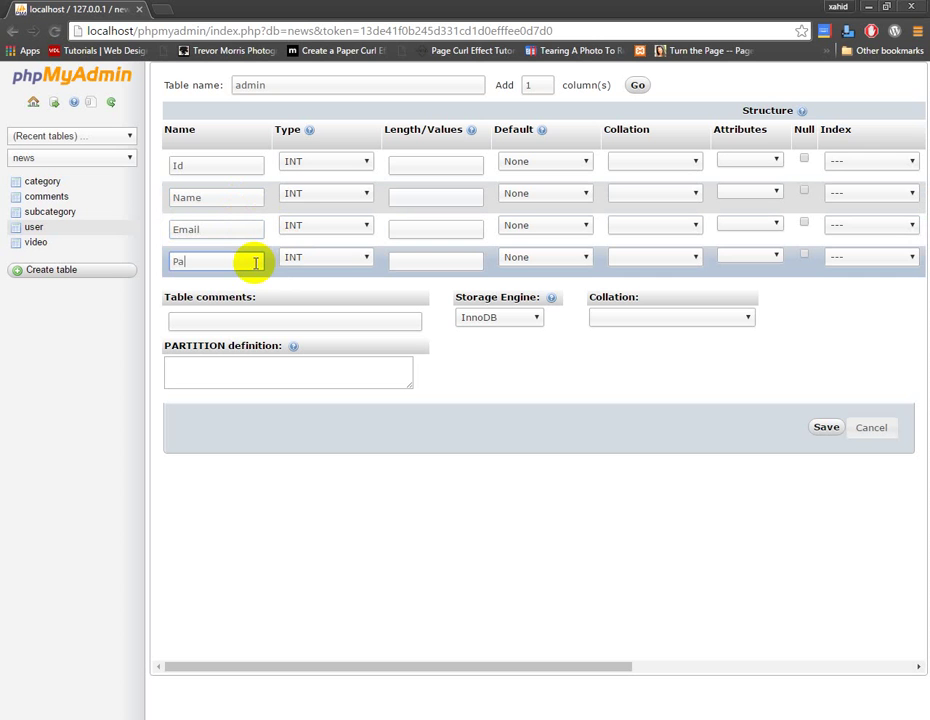
text(ssword)
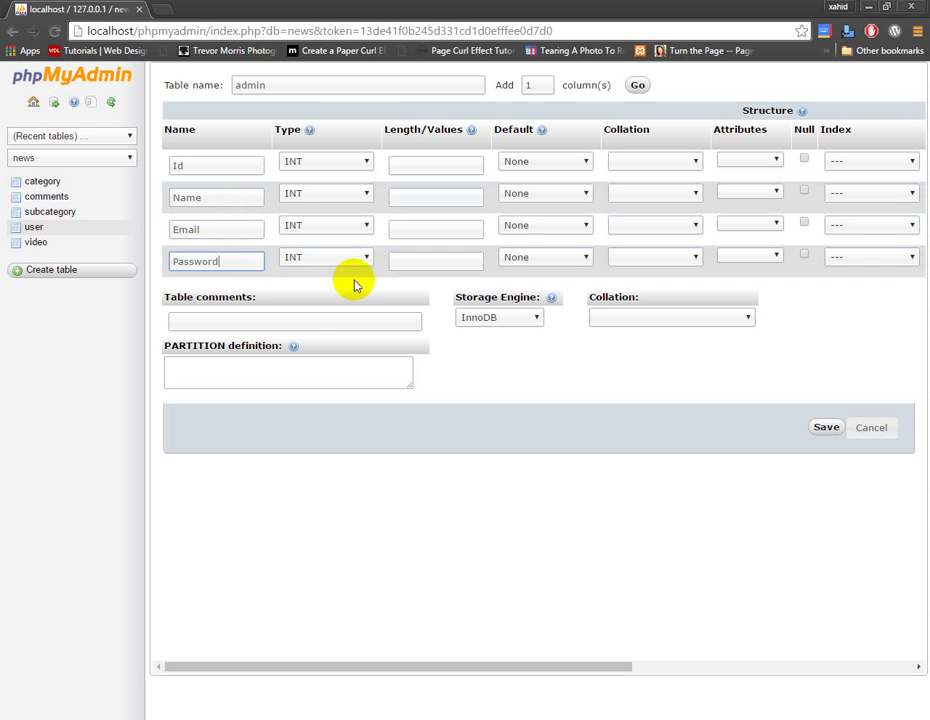
Make Name, Email and Password VARCHAR, with lengths Id 11, Name 25, Email 25
click(350, 263)
click(338, 284)
click(343, 228)
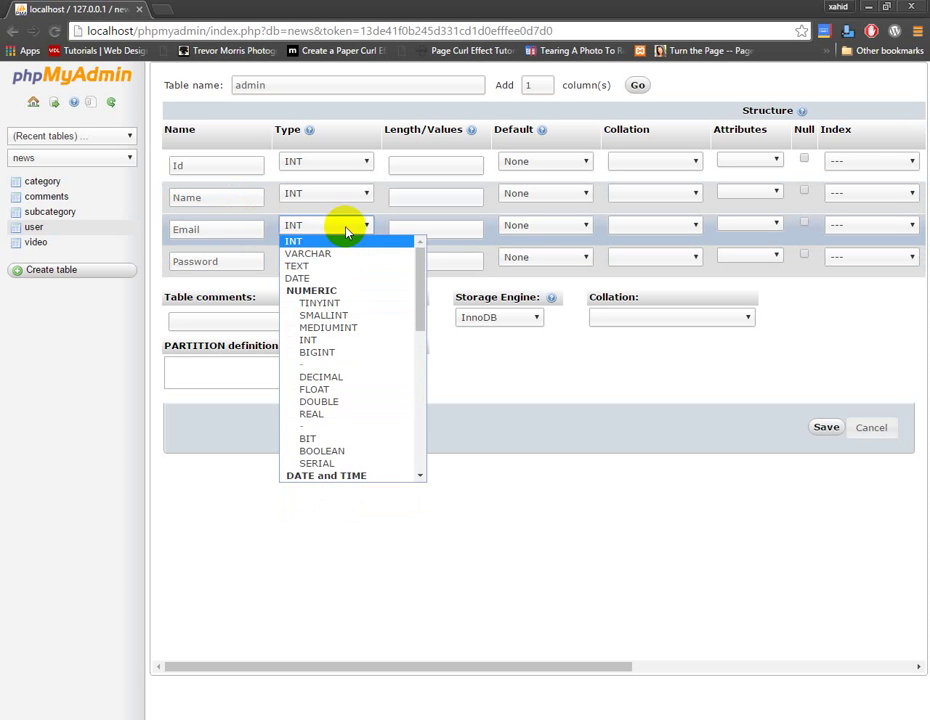
click(338, 254)
click(345, 196)
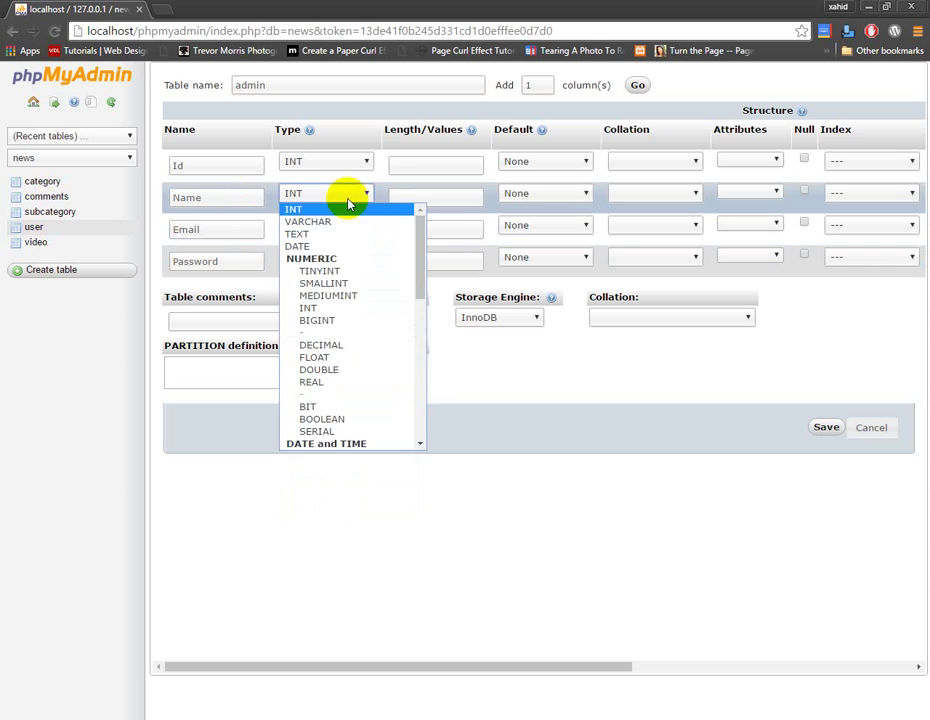
click(338, 222)
click(417, 167)
text(11)
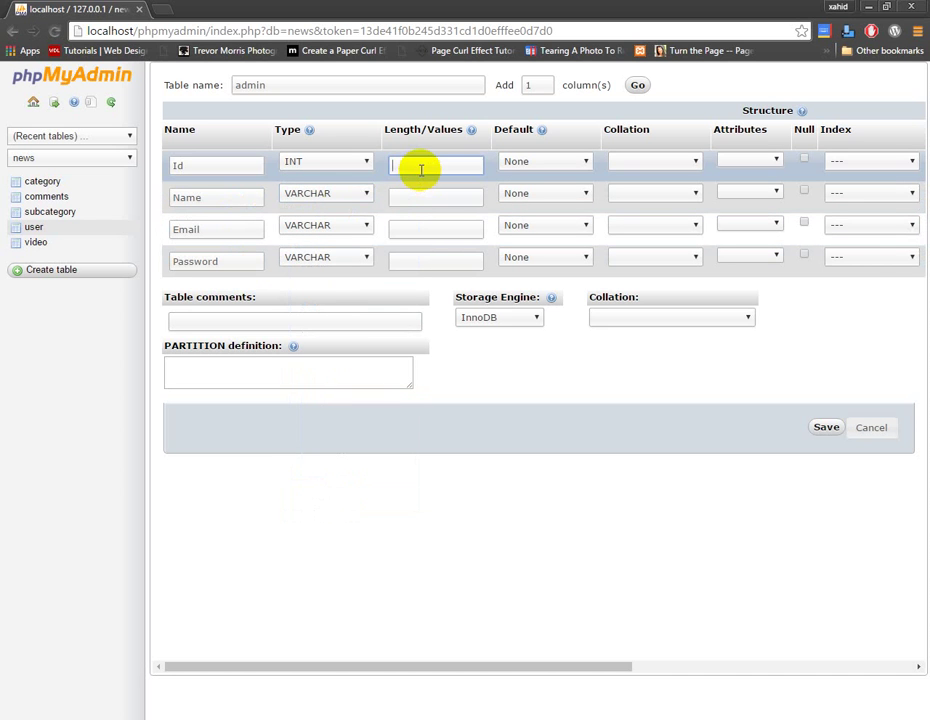
click(408, 196)
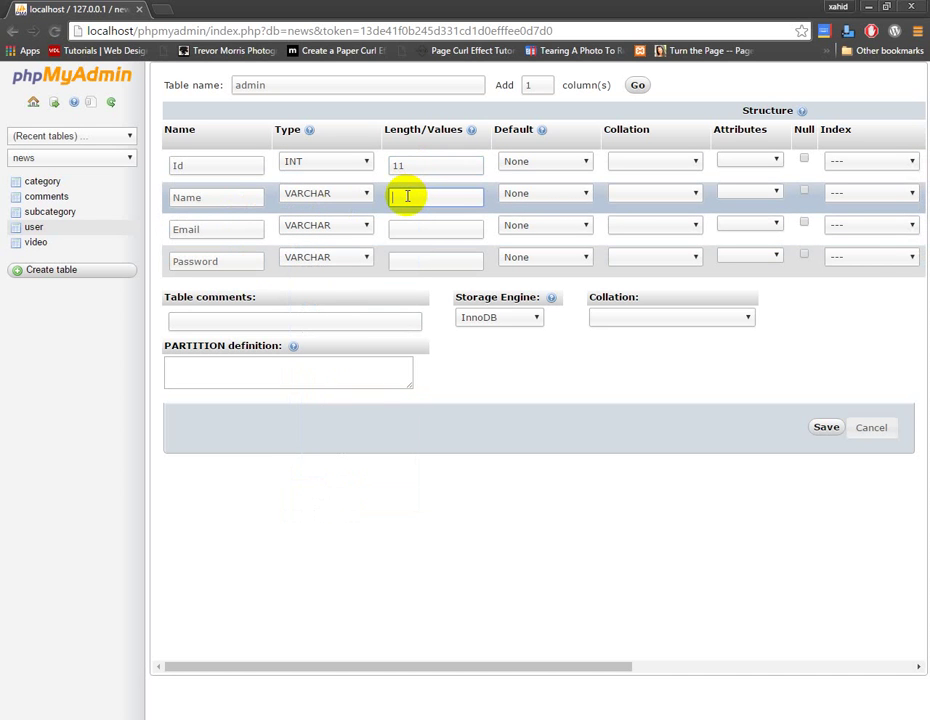
text(25)
click(412, 236)
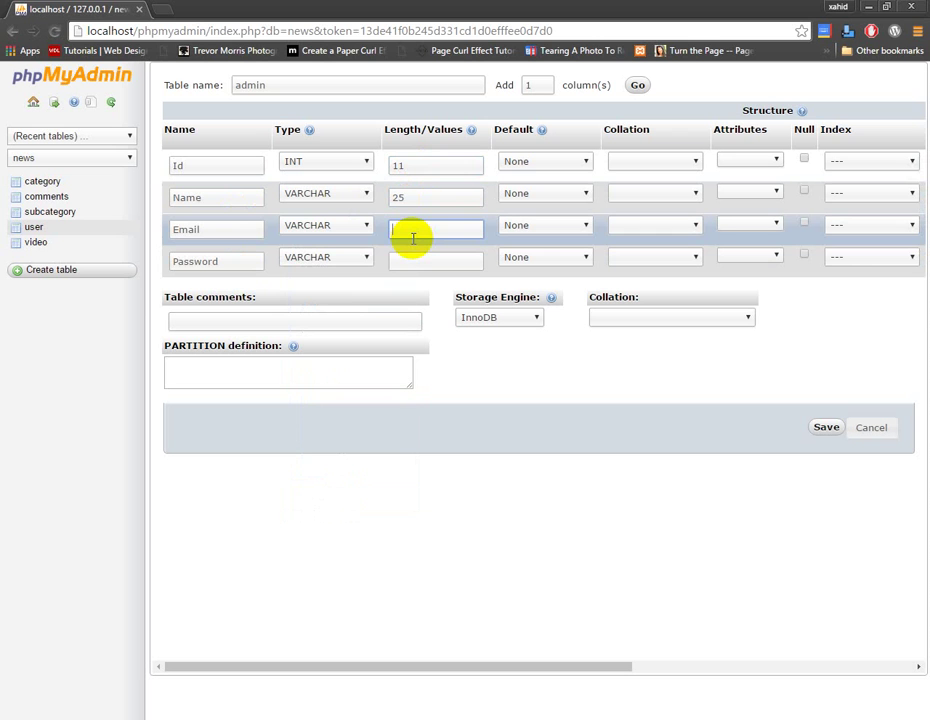
text(25)
click(421, 253)
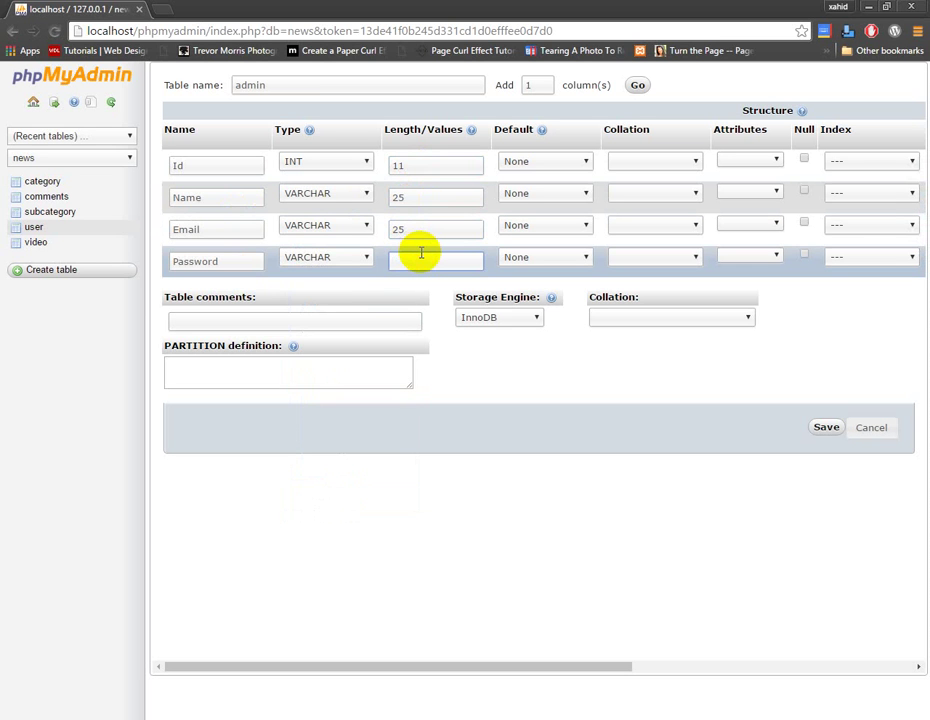
Give Password length 40, auto-increment Id, save the admin table and view its structure
text(40)
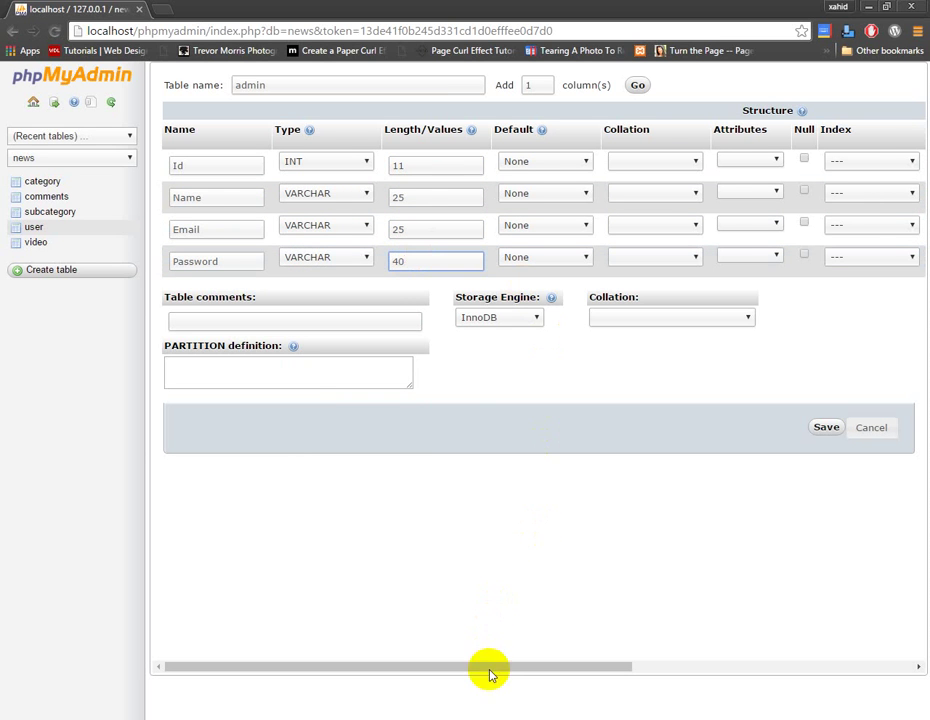
click(514, 670)
drag(514, 670, 780, 664)
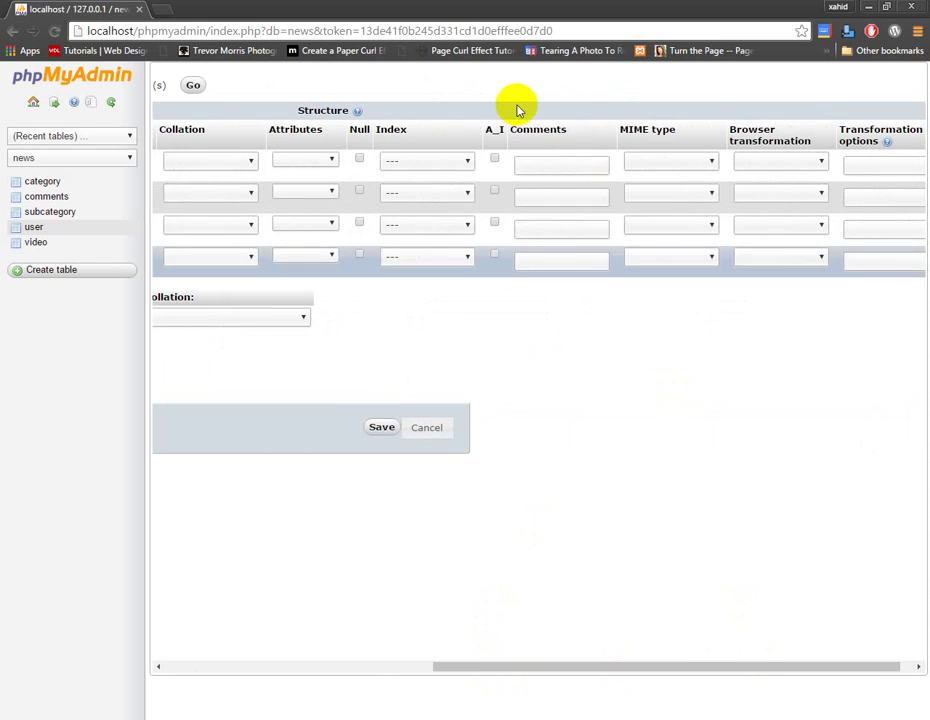
click(494, 160)
click(381, 427)
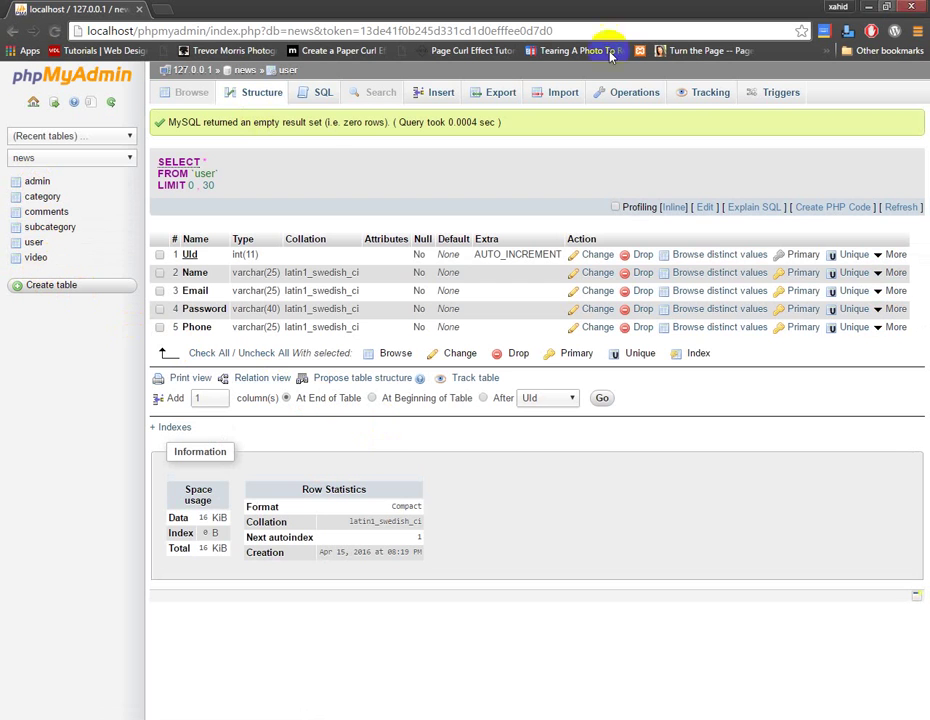
click(38, 182)
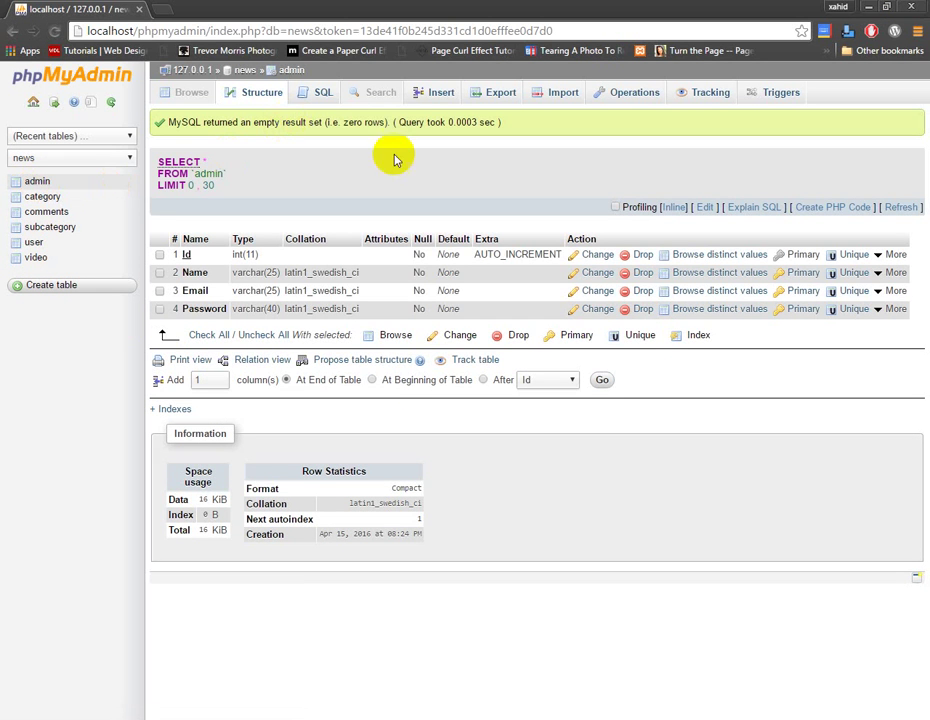
Insert a row into admin with Name 'admin', an e-mail and a password, then browse it
click(437, 94)
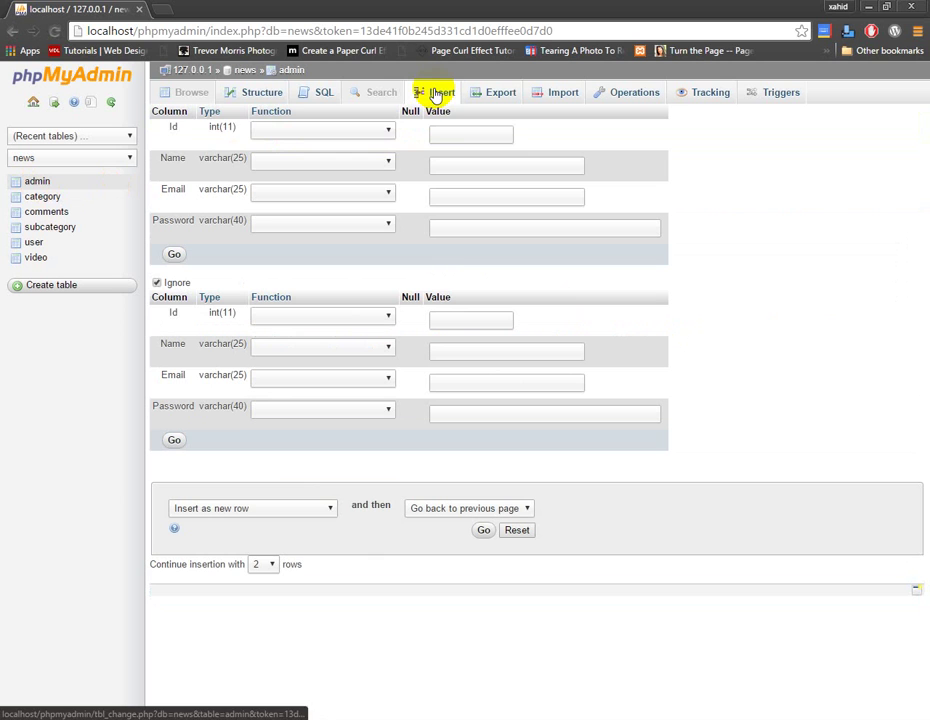
click(453, 171)
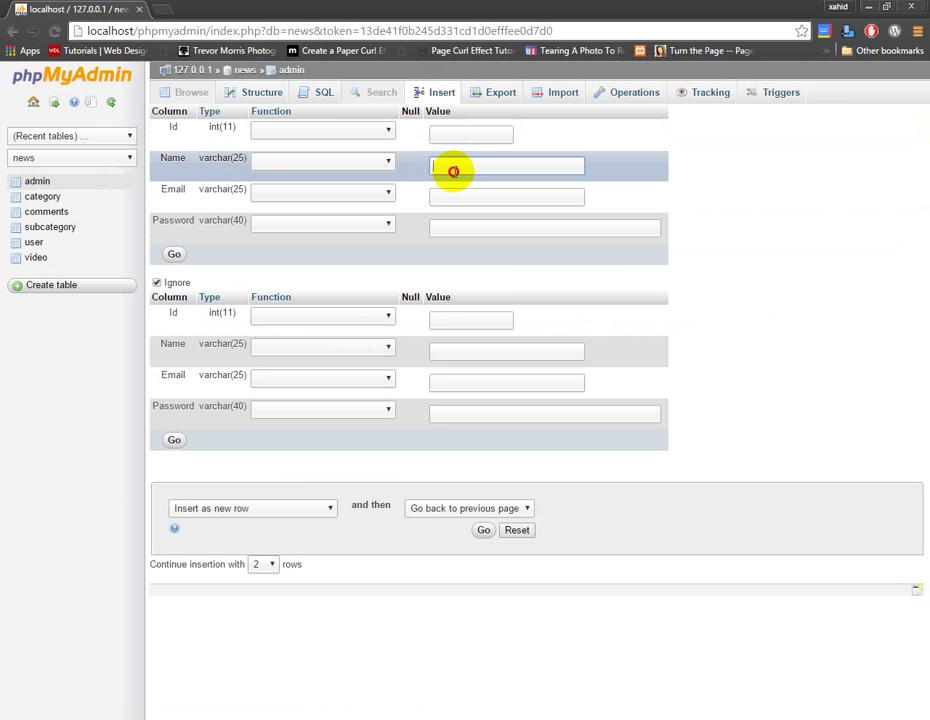
click(454, 171)
text(admin)
click(460, 193)
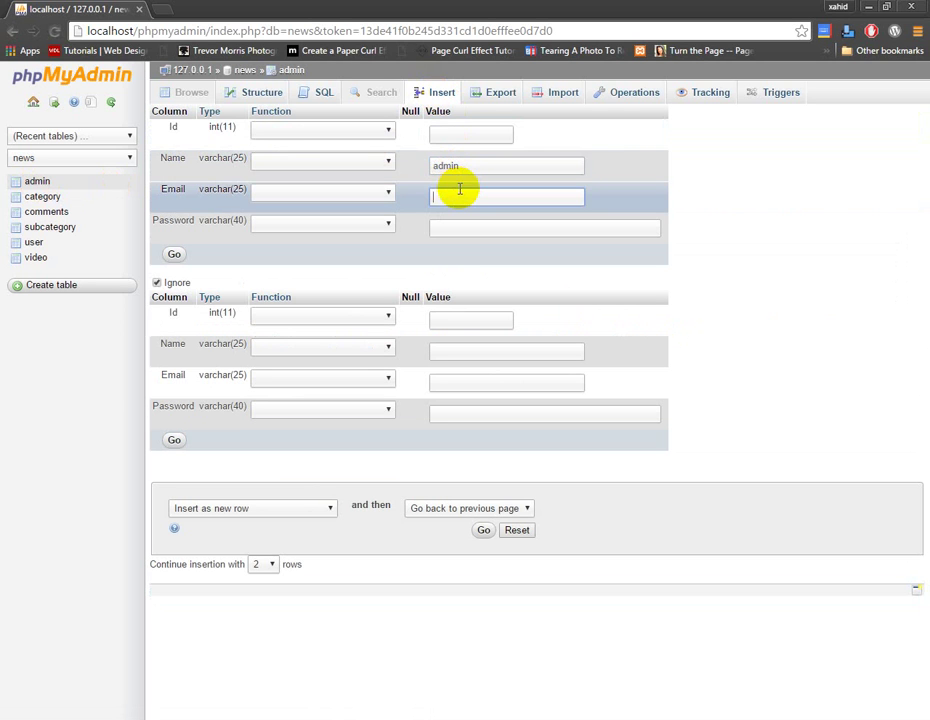
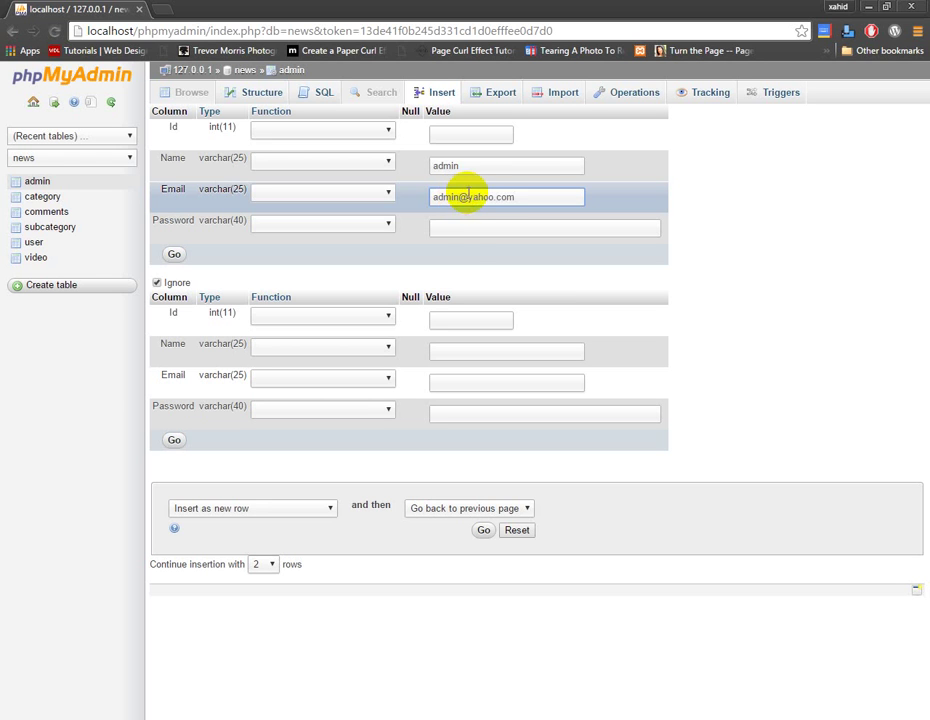
click(467, 230)
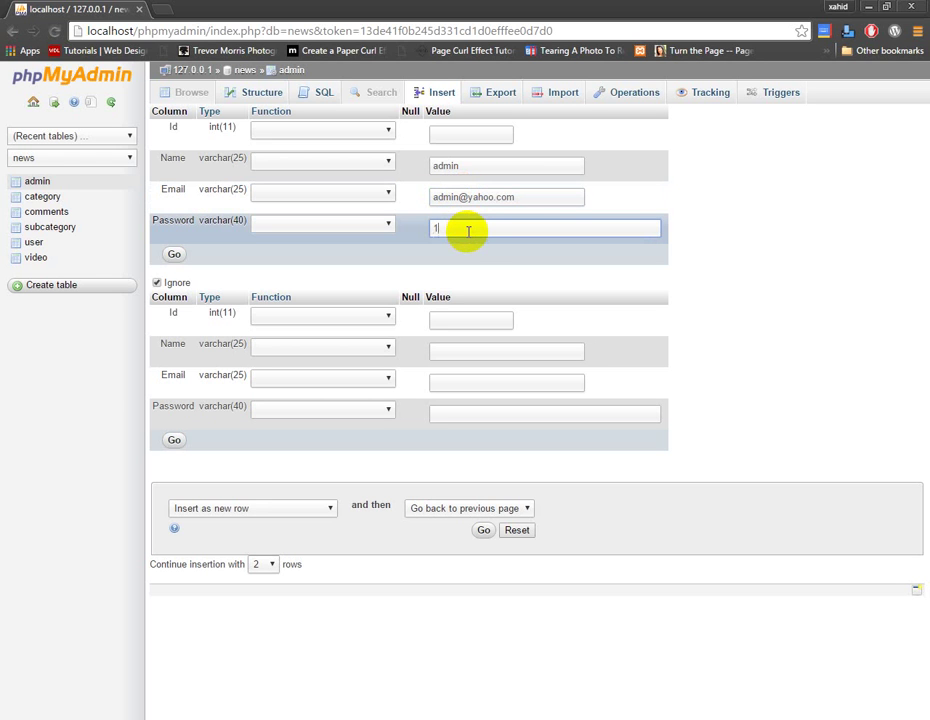
click(179, 258)
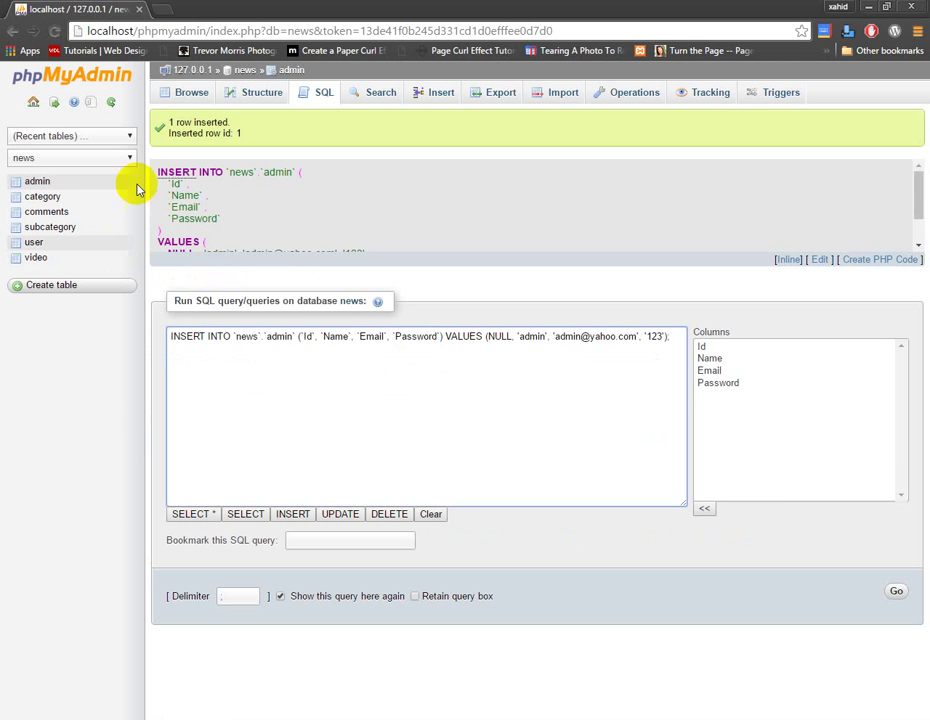
click(193, 93)
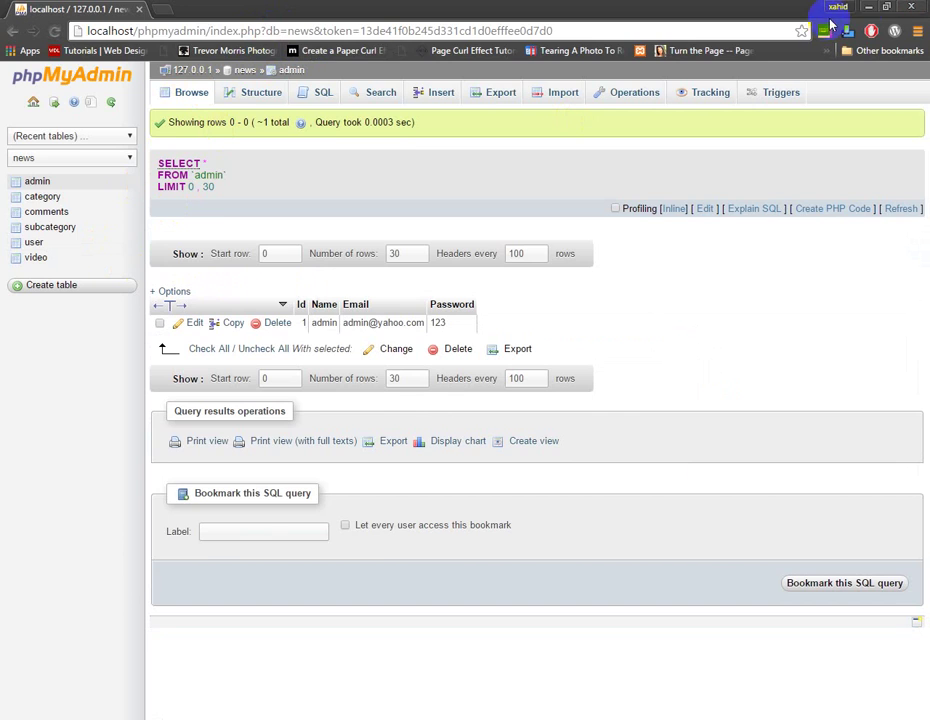
Minimise and restore the browser, then open File Explorer's Libraries window
click(868, 7)
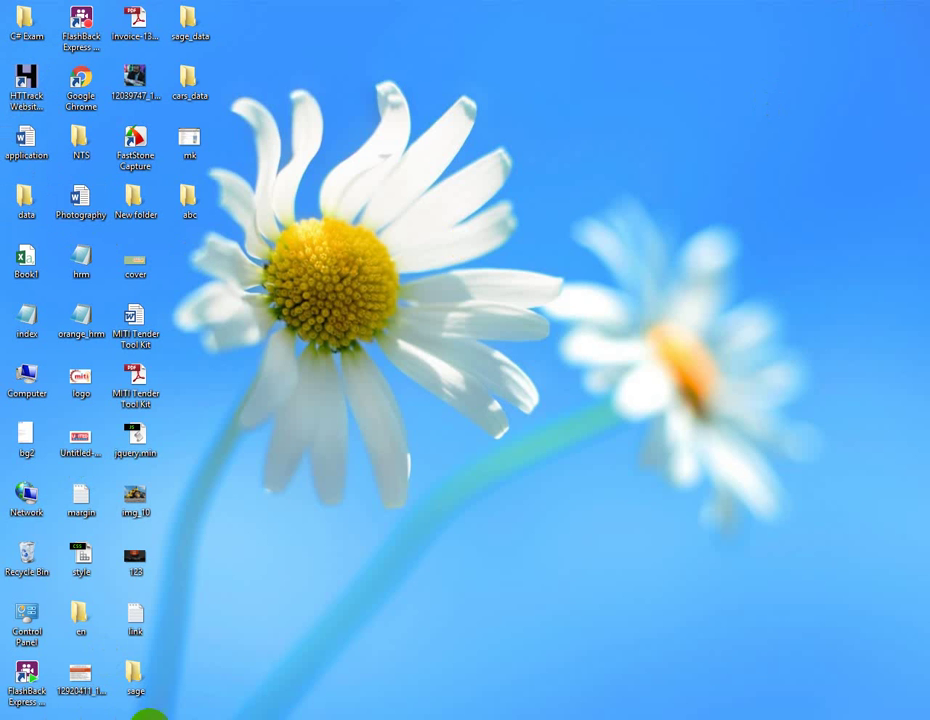
click(148, 715)
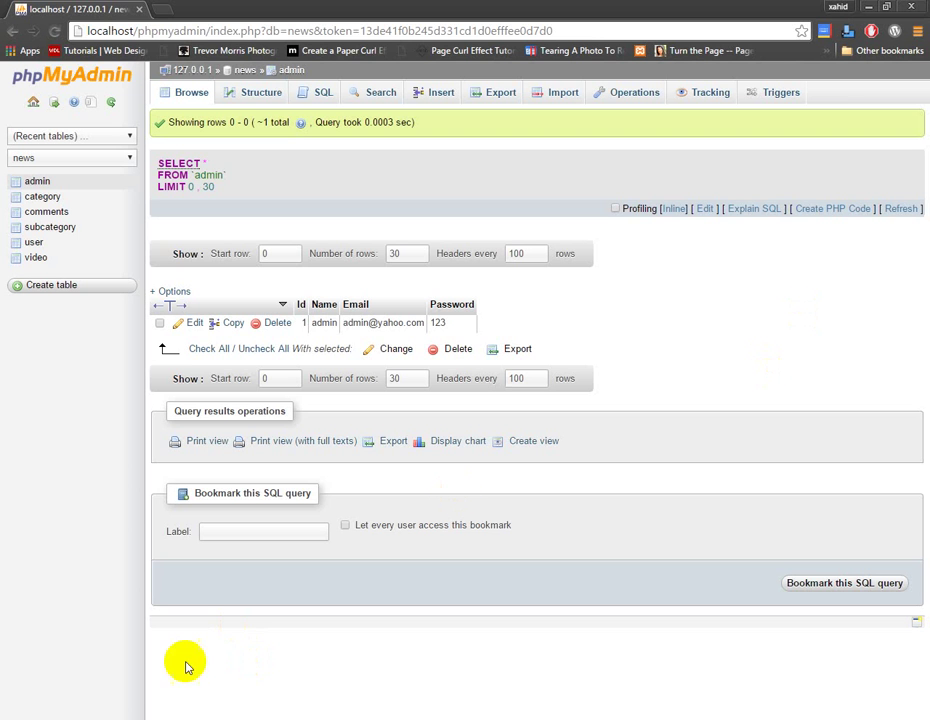
click(65, 717)
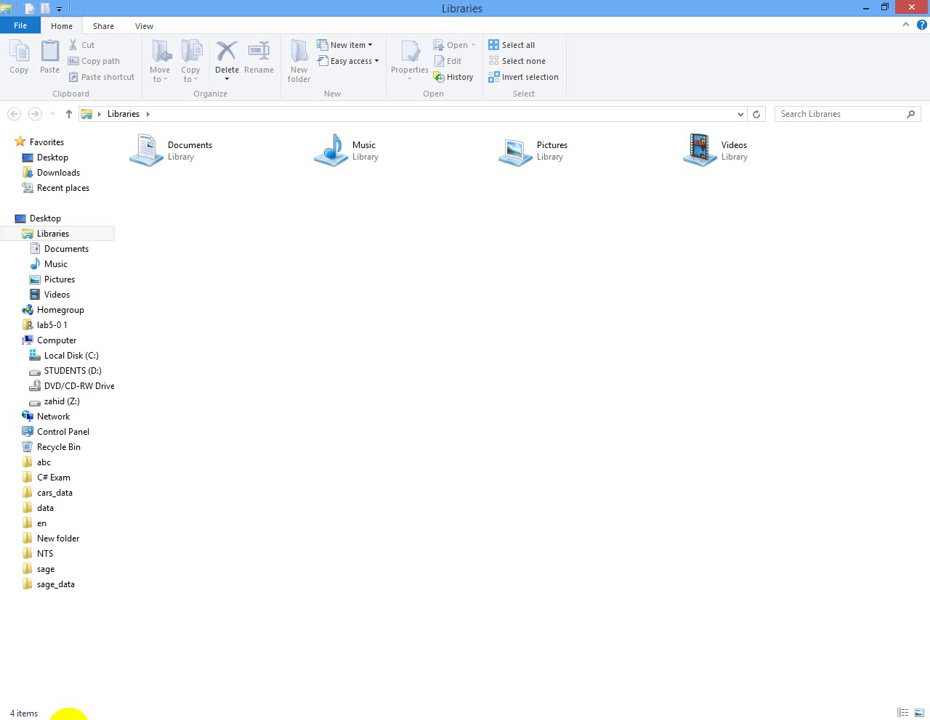